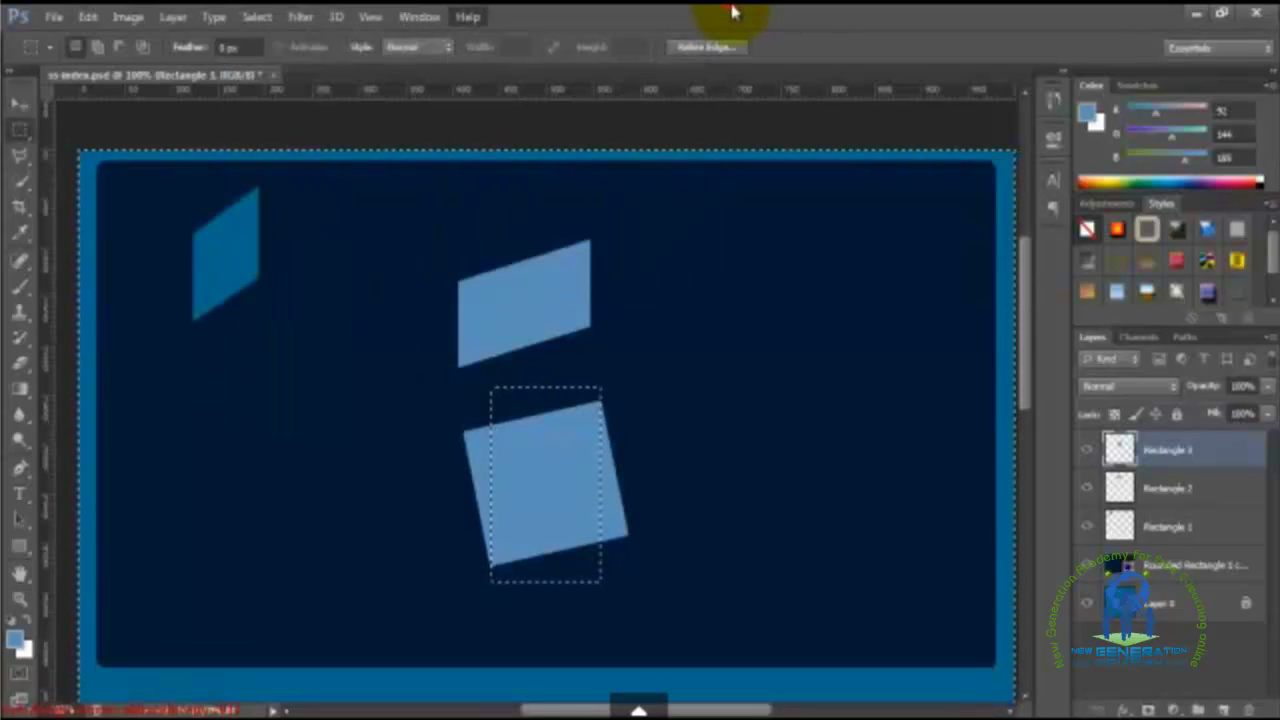
Step: Delete the parts of the lower light blue shape outside the marked strip, deselect, and shorten the remaining shape from its lower edge
key(Delete)
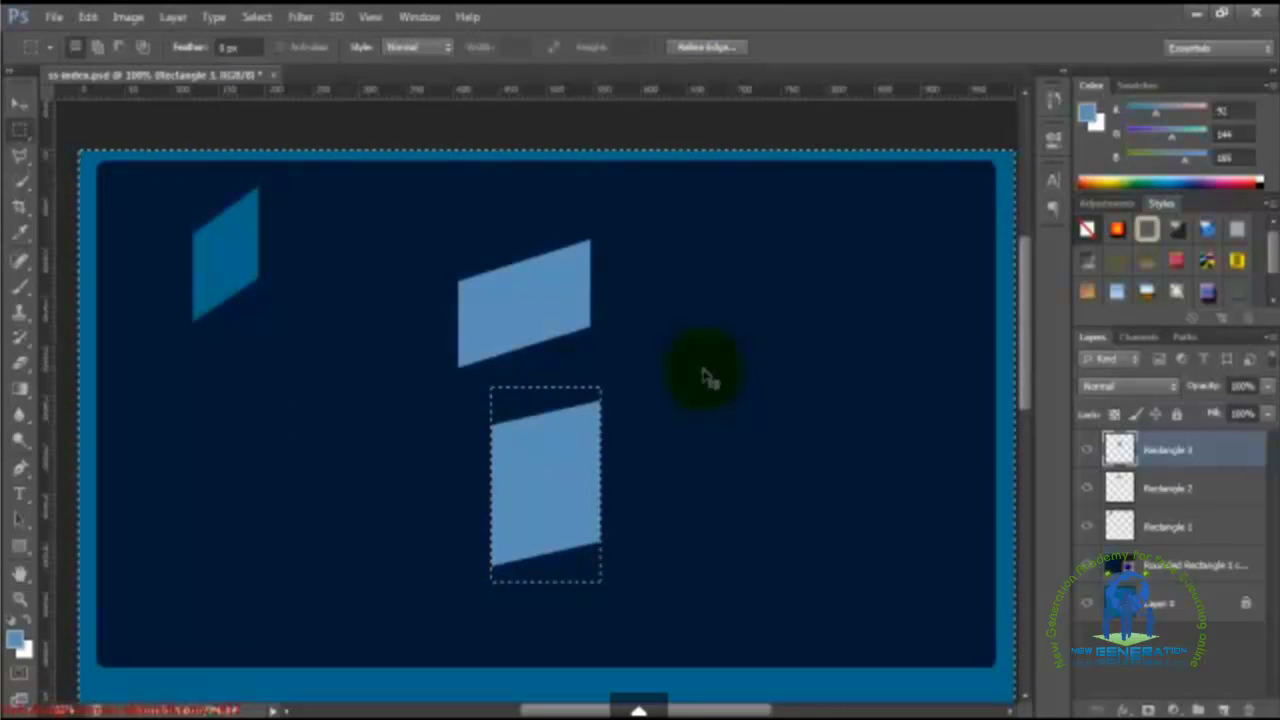
key(ctrl+d)
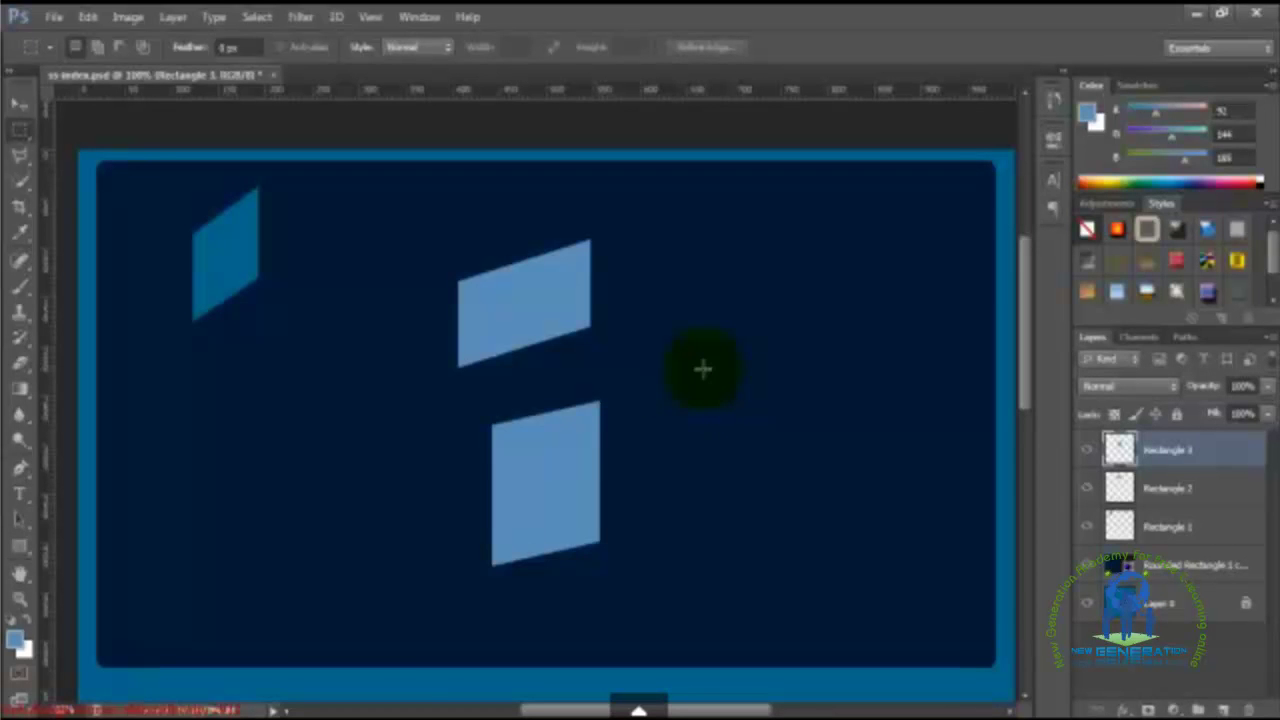
key(ctrl+t)
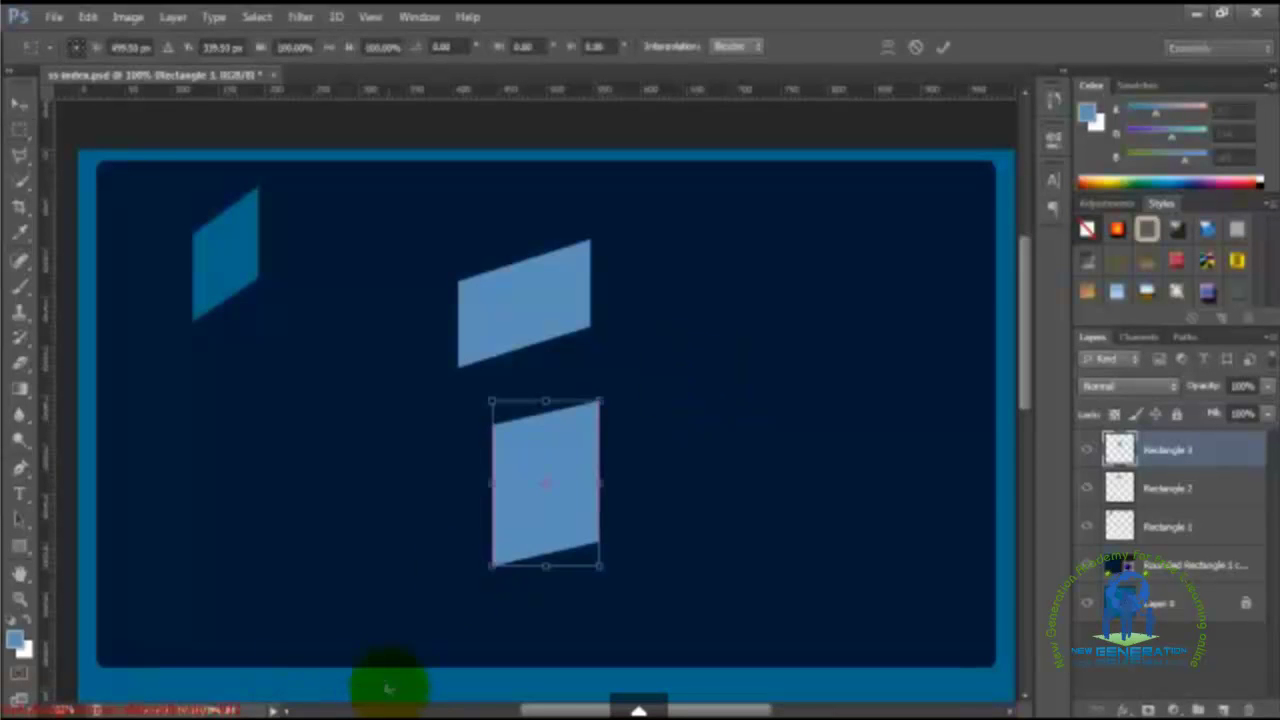
drag(545, 566, 545, 528)
key(Return)
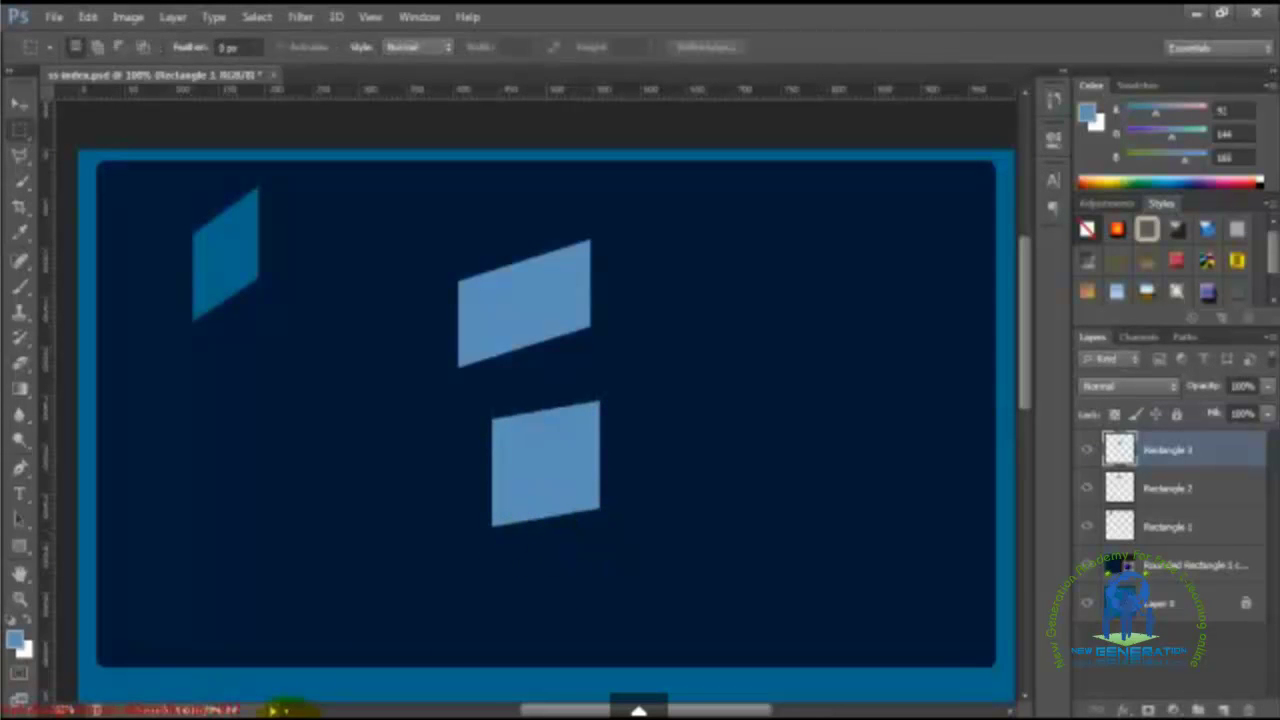
Step: Switch to the browser to examine the proportions of the Shields Systems logo, and return to Photoshop
mouse_move(300, 710)
click(335, 640)
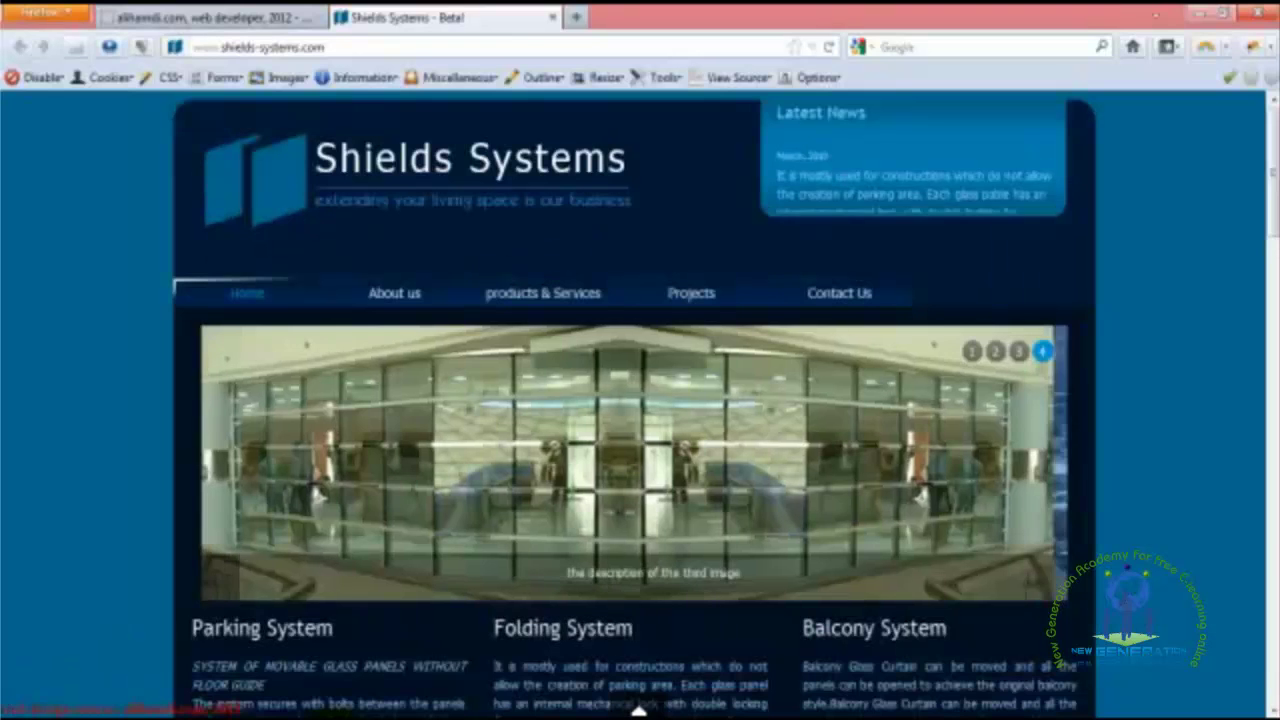
key(alt+Tab)
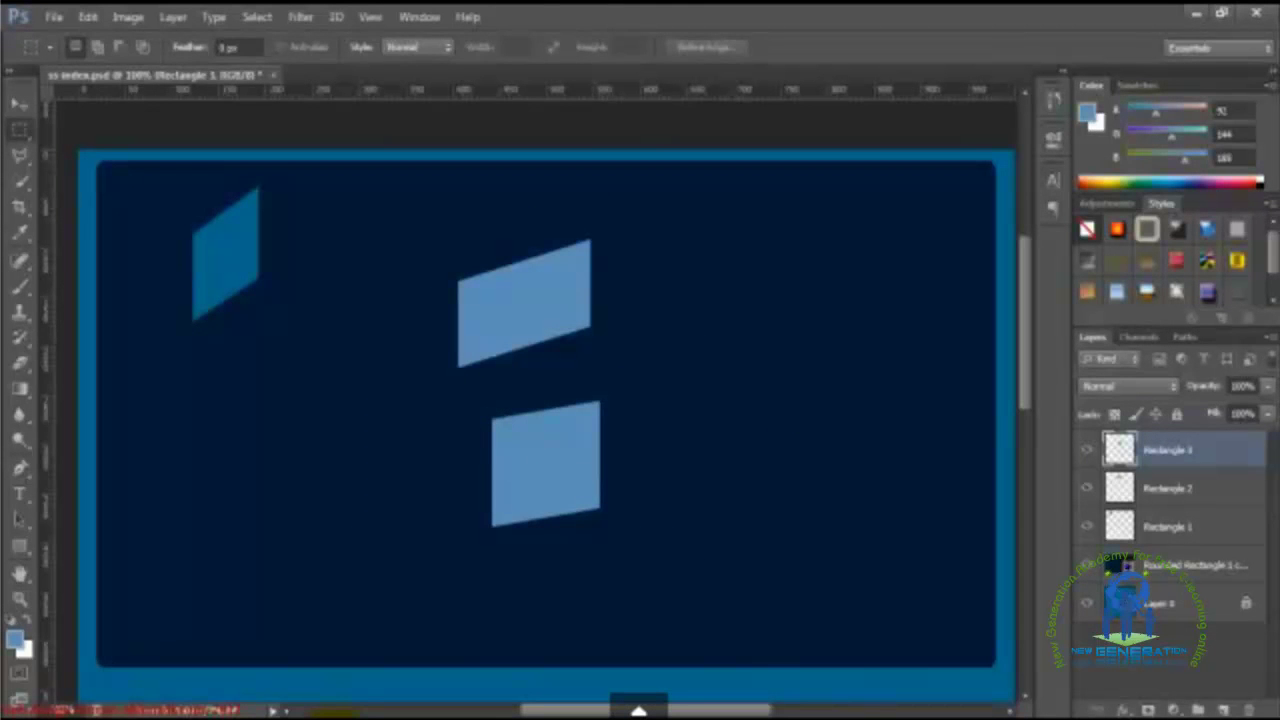
Step: Scale the lower light blue shape down with Free Transform, making it narrower and slightly shorter
key(ctrl+t)
click(604, 442)
drag(604, 442, 581, 461)
drag(534, 526, 531, 514)
key(Return)
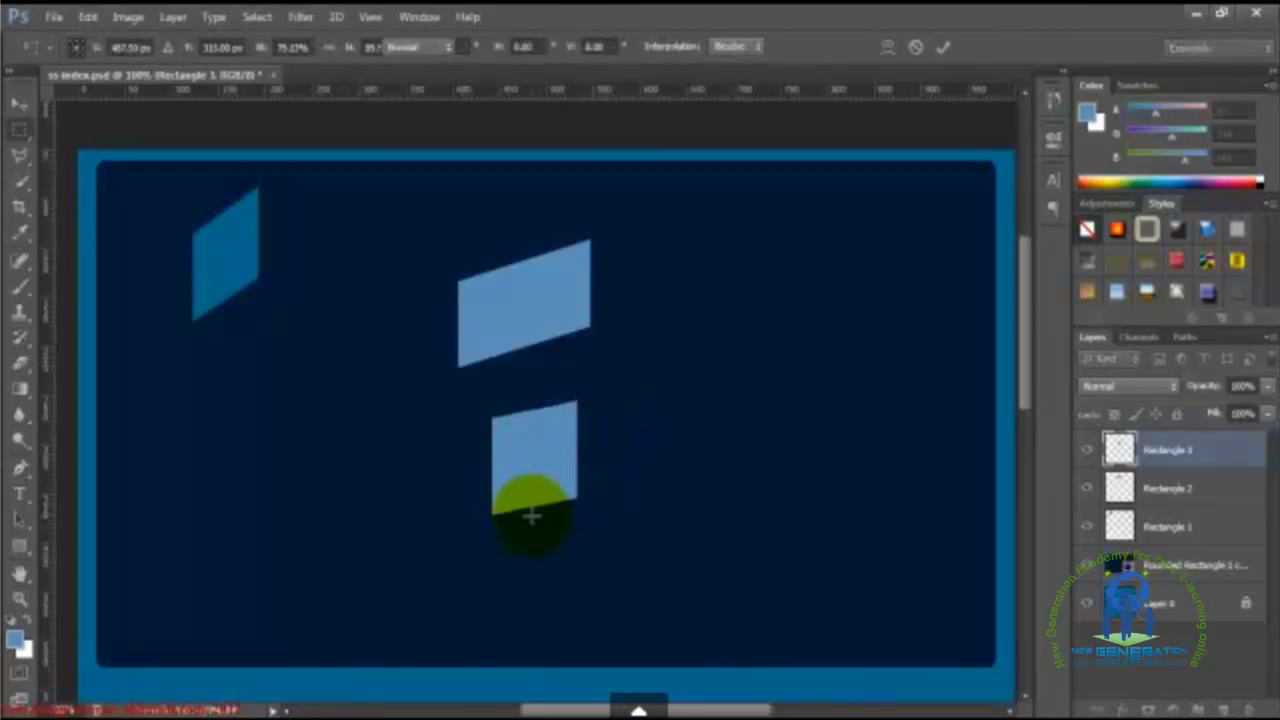
key(m)
key(ctrl+t)
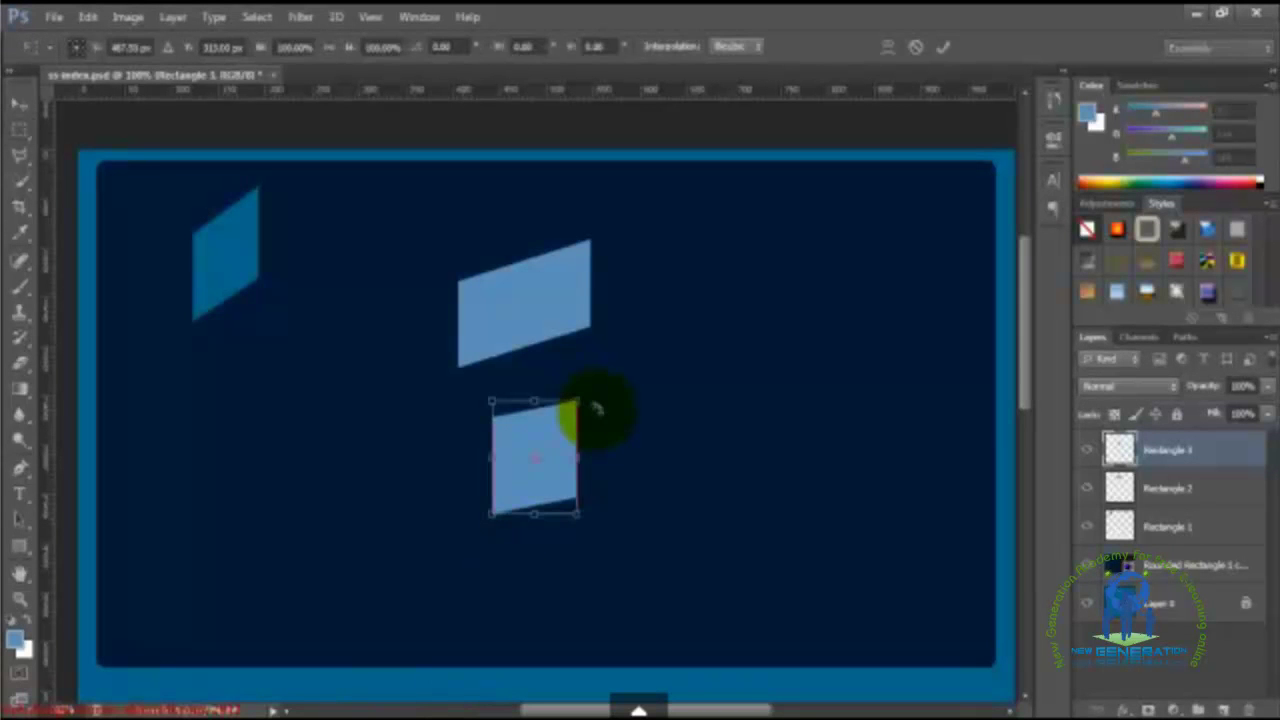
drag(587, 441, 575, 446)
key(Return)
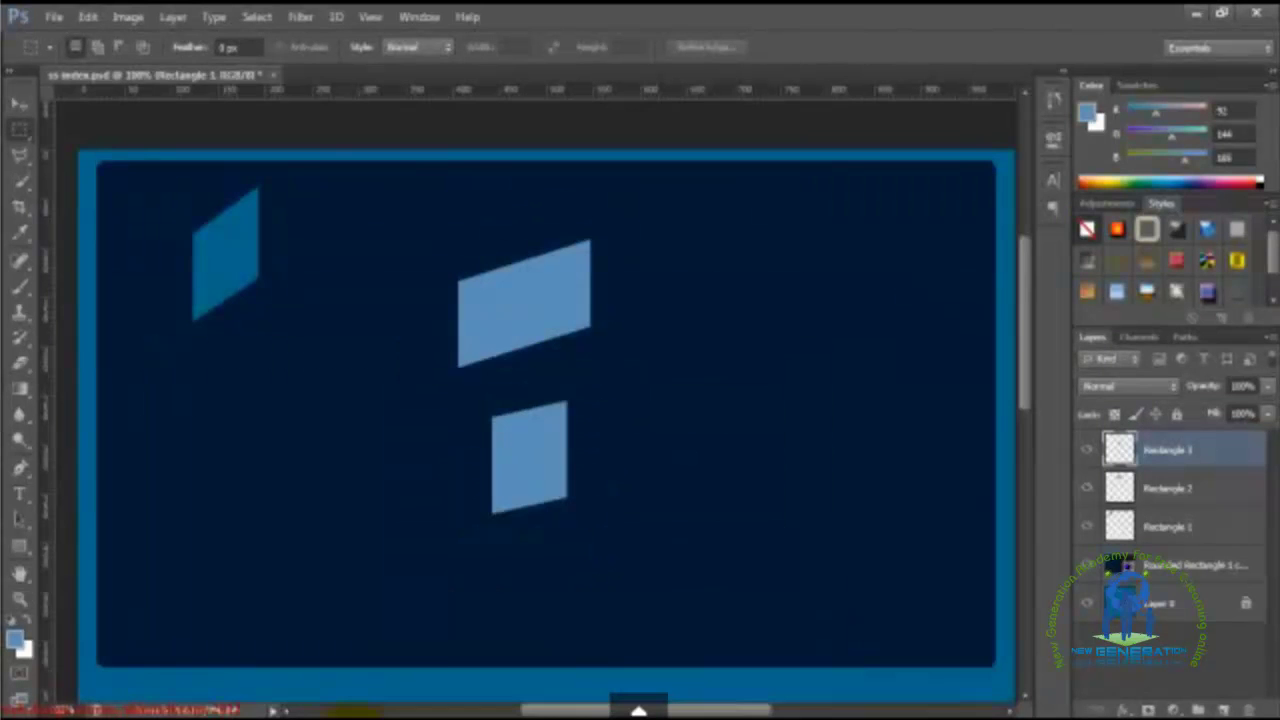
Step: Duplicate the Rectangle 3 layer and move the copy left so it stands beside the original with a narrow gap
click(523, 463)
key(ctrl+j)
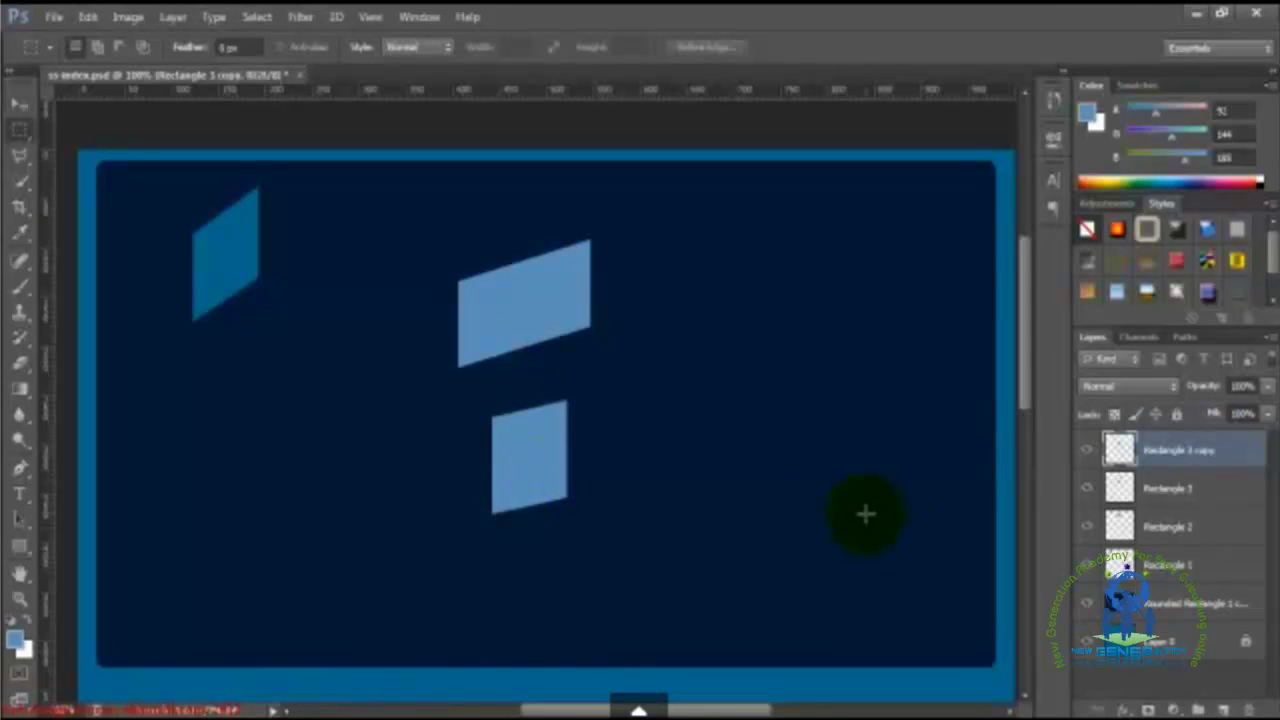
key(ctrl+t)
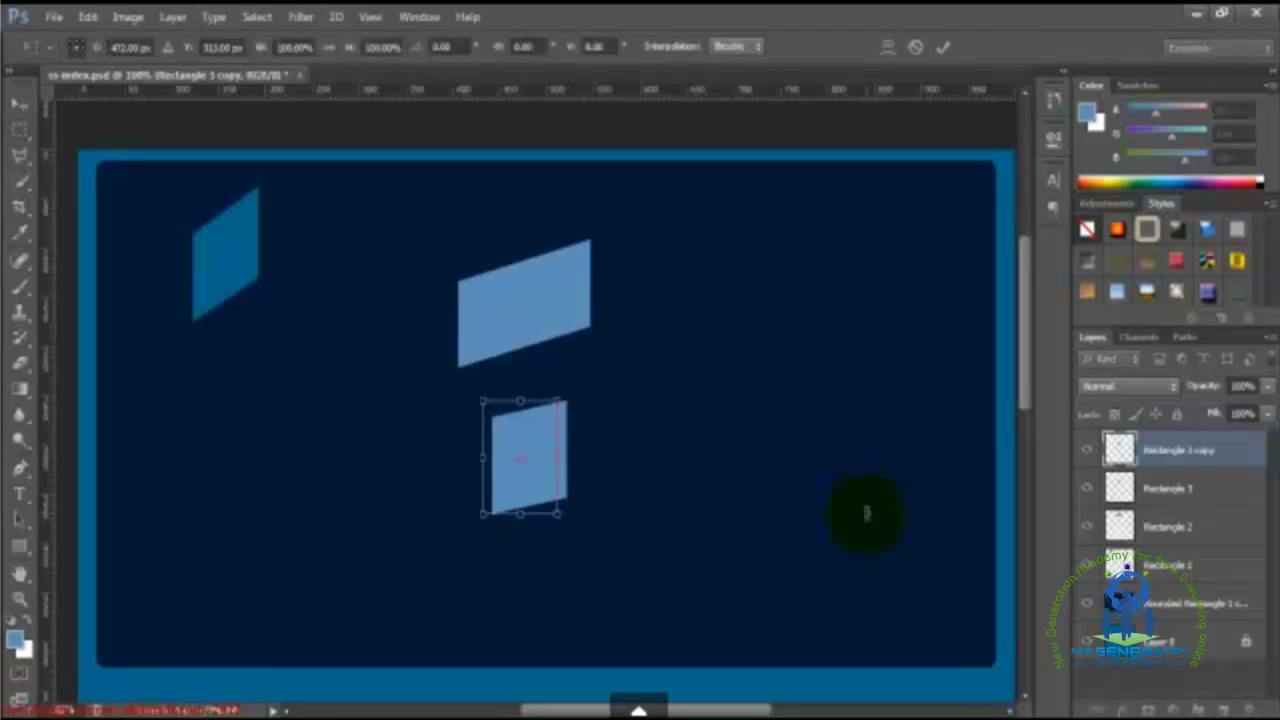
key(shift+Left)
key(shift+Left)
key(shift+Left)
key(shift+Left)
key(shift+Left)
key(shift+Left)
key(shift+Left)
key(shift+Left)
key(shift+Left)
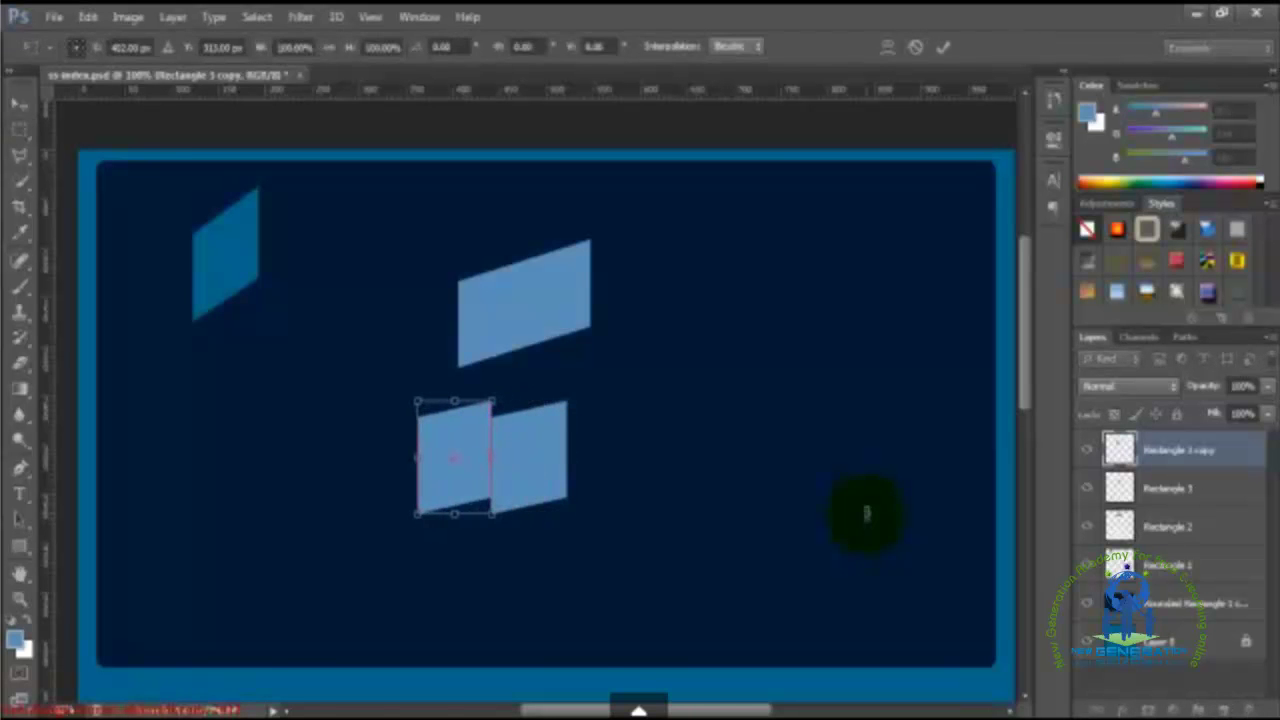
key(shift+Left)
key(shift+Left)
key(Return)
key(m)
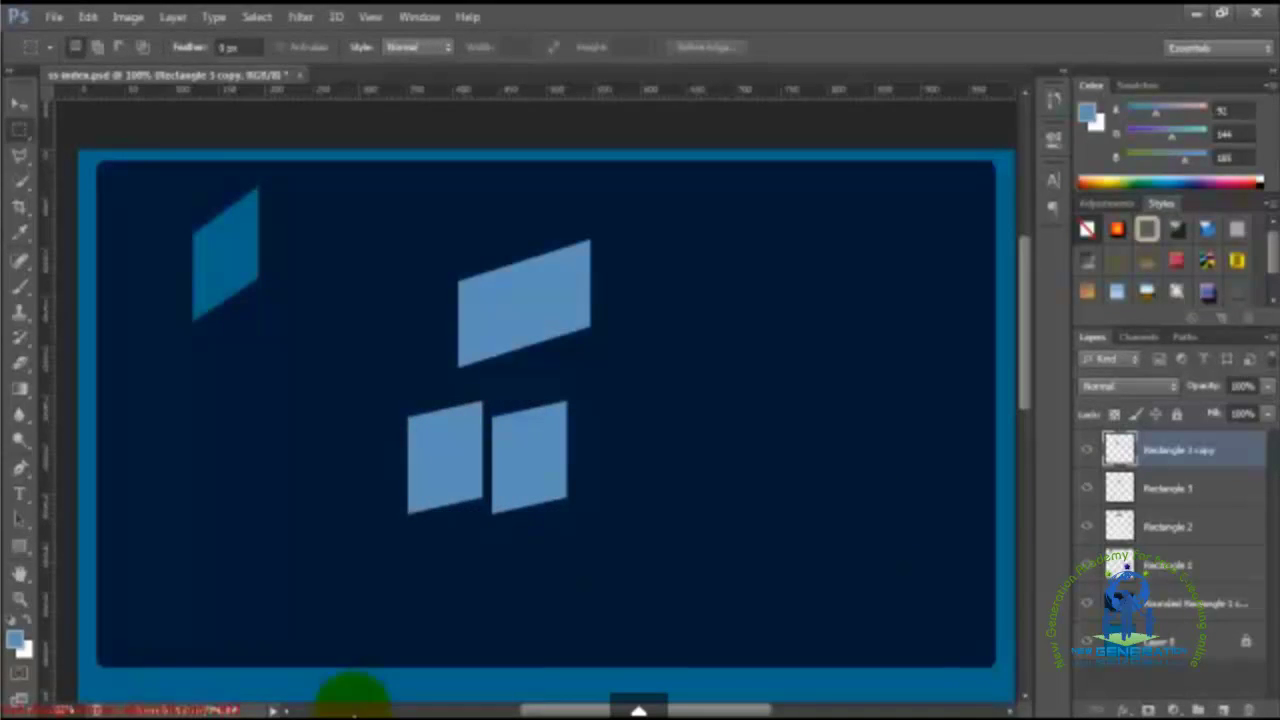
Step: Check the Shields Systems logo in the browser and nudge the Rectangle 3 copy right so it overlaps the original shape
click(340, 700)
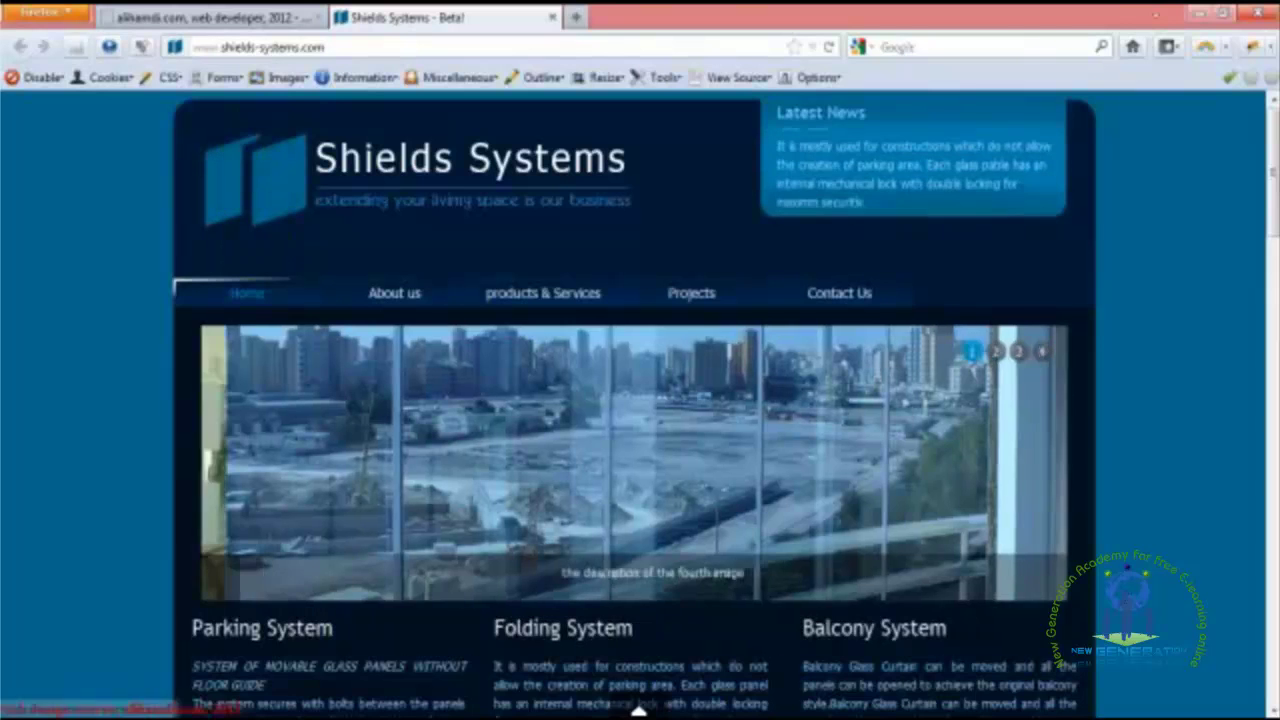
key(alt+Tab)
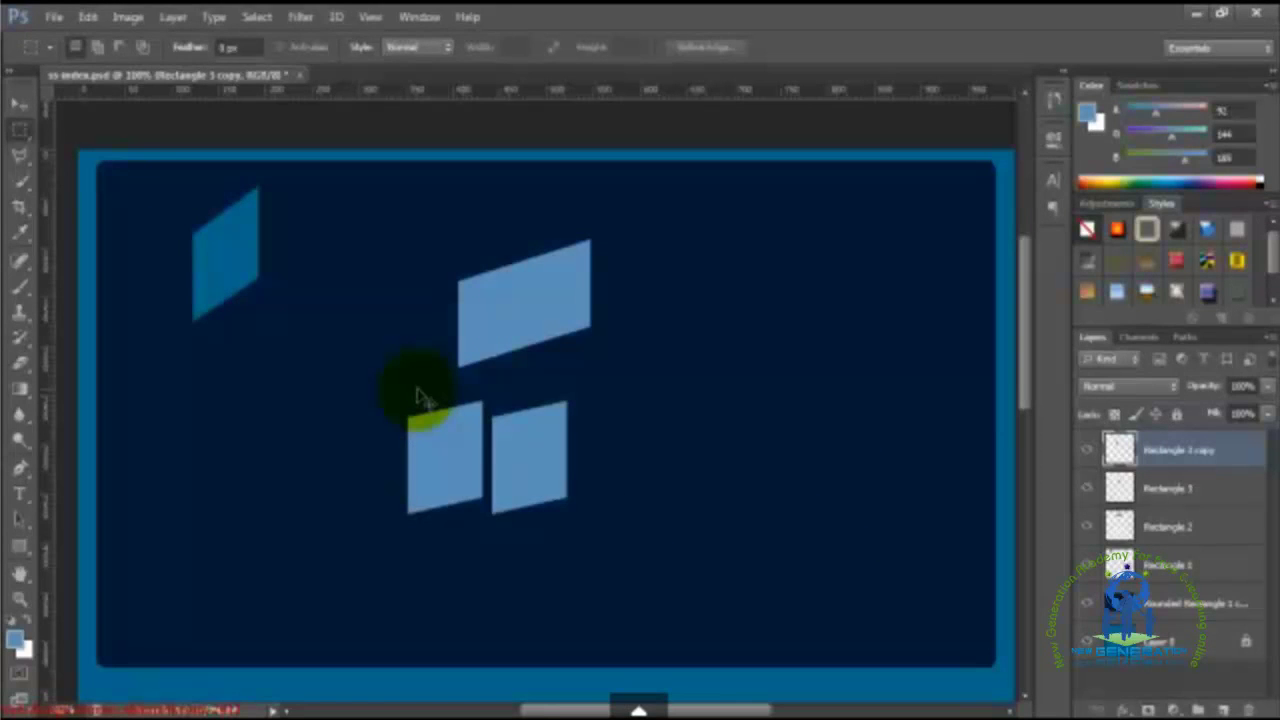
key(ctrl+t)
key(Right)
key(Right)
key(Right)
key(Right)
key(Right)
key(Right)
key(Right)
key(Right)
key(Right)
key(Right)
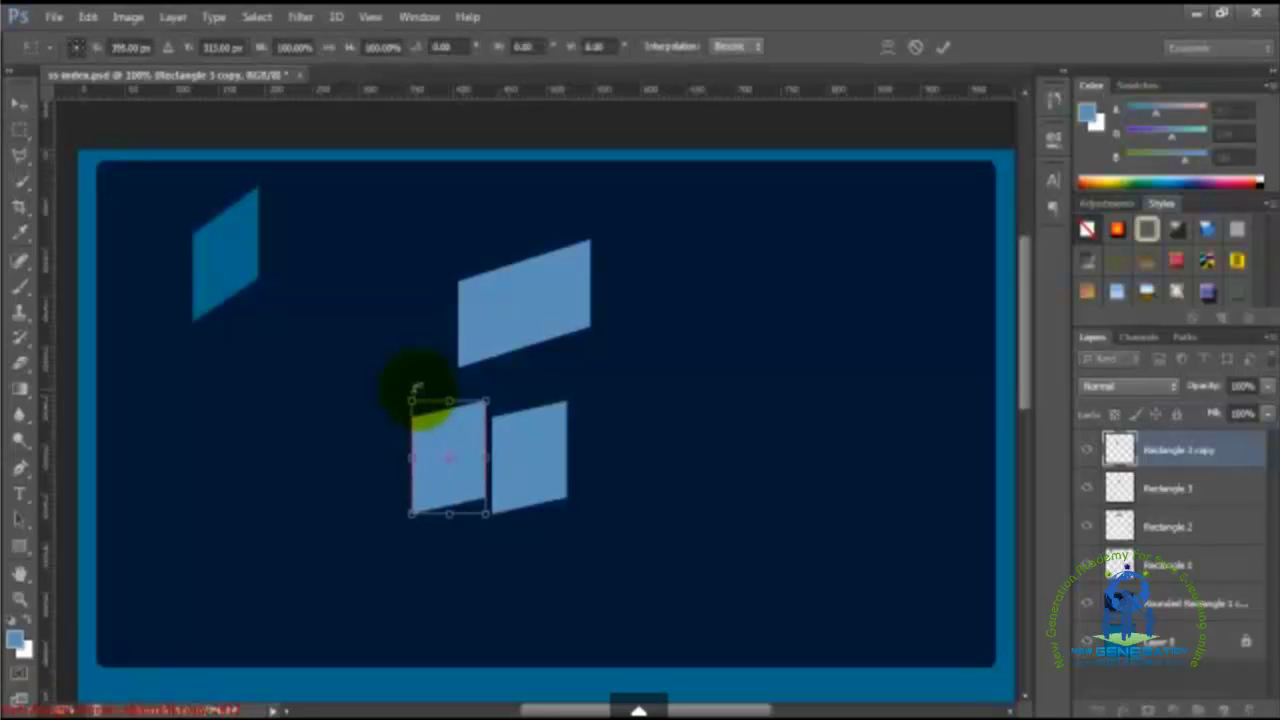
key(Right)
key(Right)
key(Right)
key(Right)
key(Right)
key(Right)
key(Right)
key(Right)
key(Right)
key(Right)
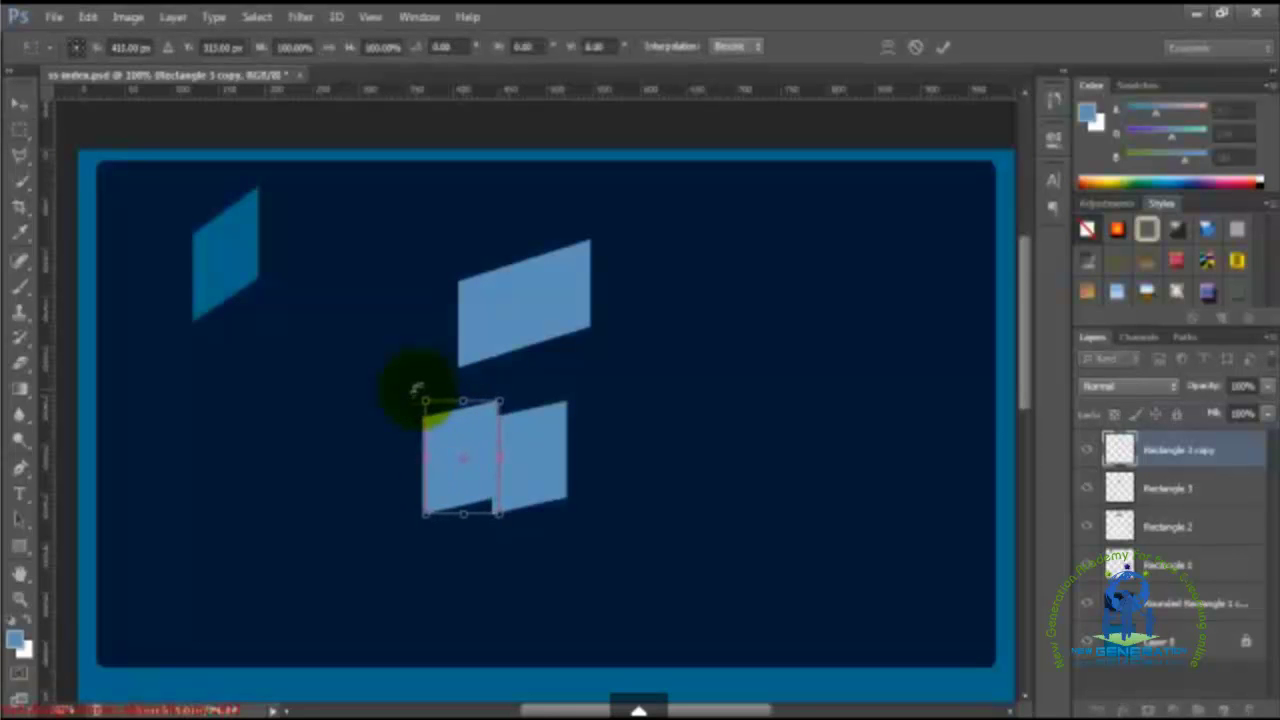
key(Right)
key(Right)
key(Right)
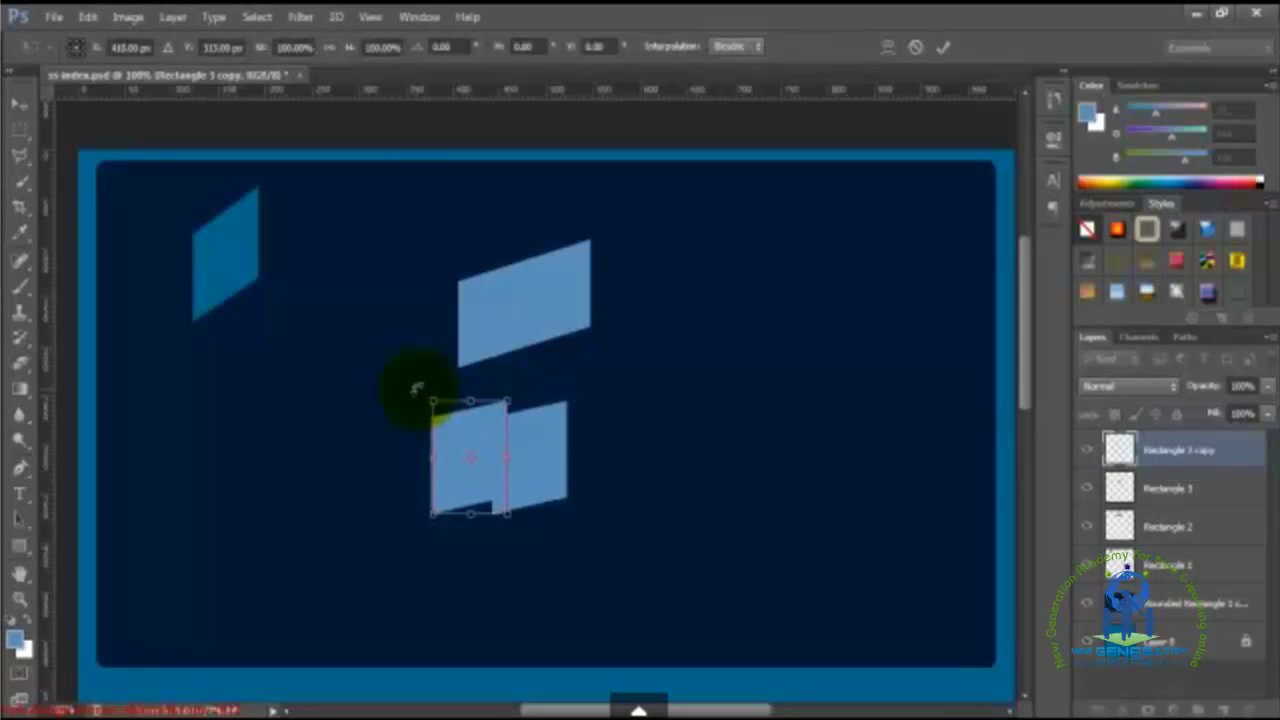
key(Return)
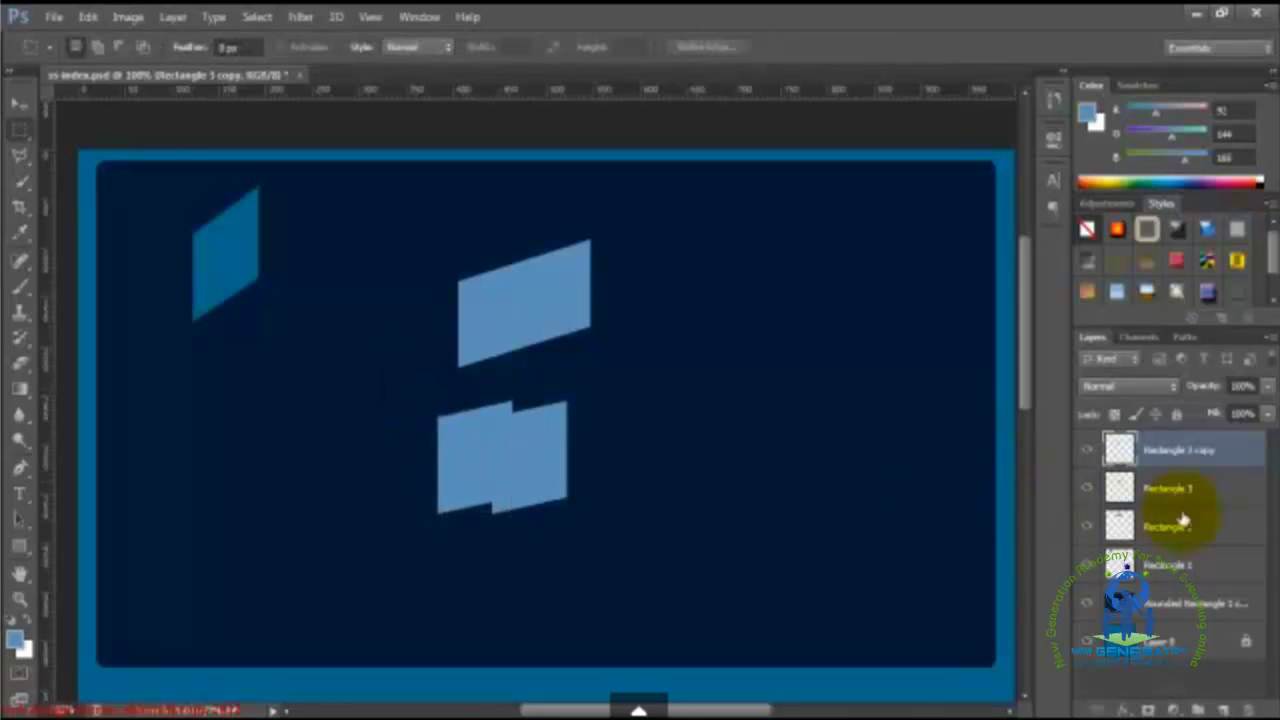
Step: Reposition Rectangle 3 with Free Transform, moving it further left over its copy and slightly lower than the copy
click(1196, 14)
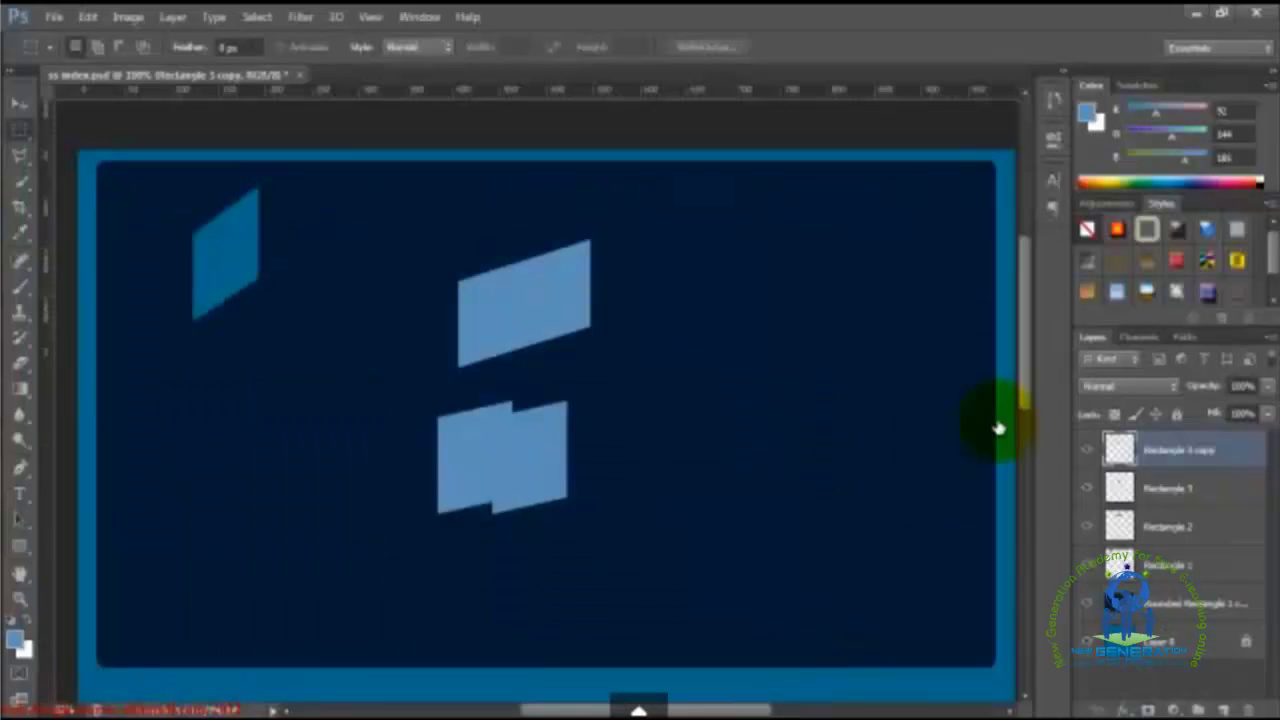
click(1168, 490)
key(ctrl+t)
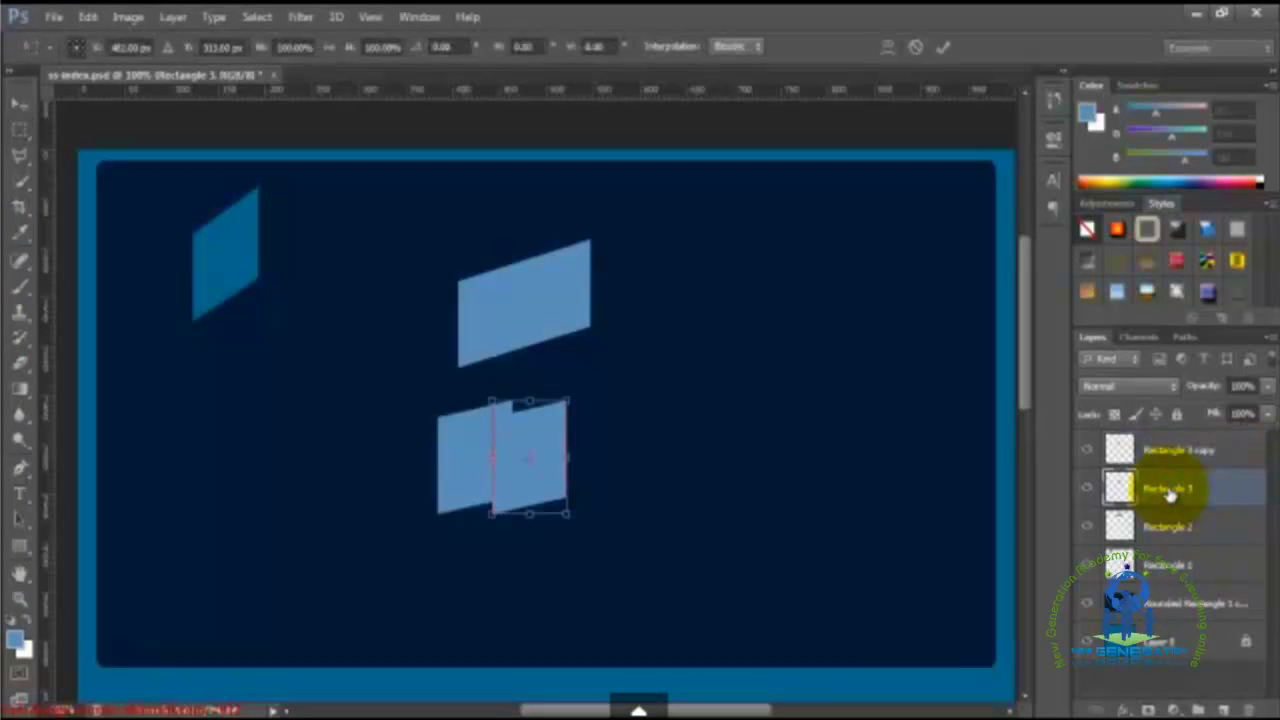
key(Up)
key(Up)
key(Down)
key(Down)
key(Left)
key(Left)
key(Left)
key(Left)
key(Left)
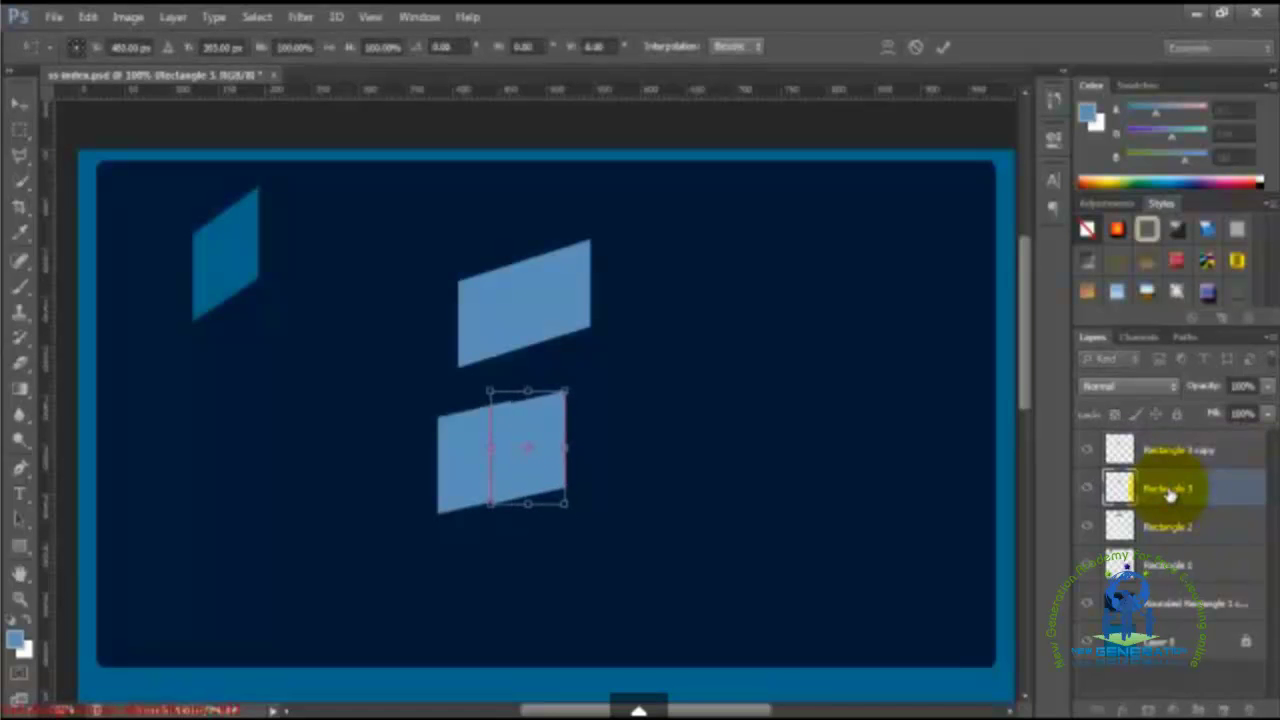
key(Left)
key(Left)
key(Down)
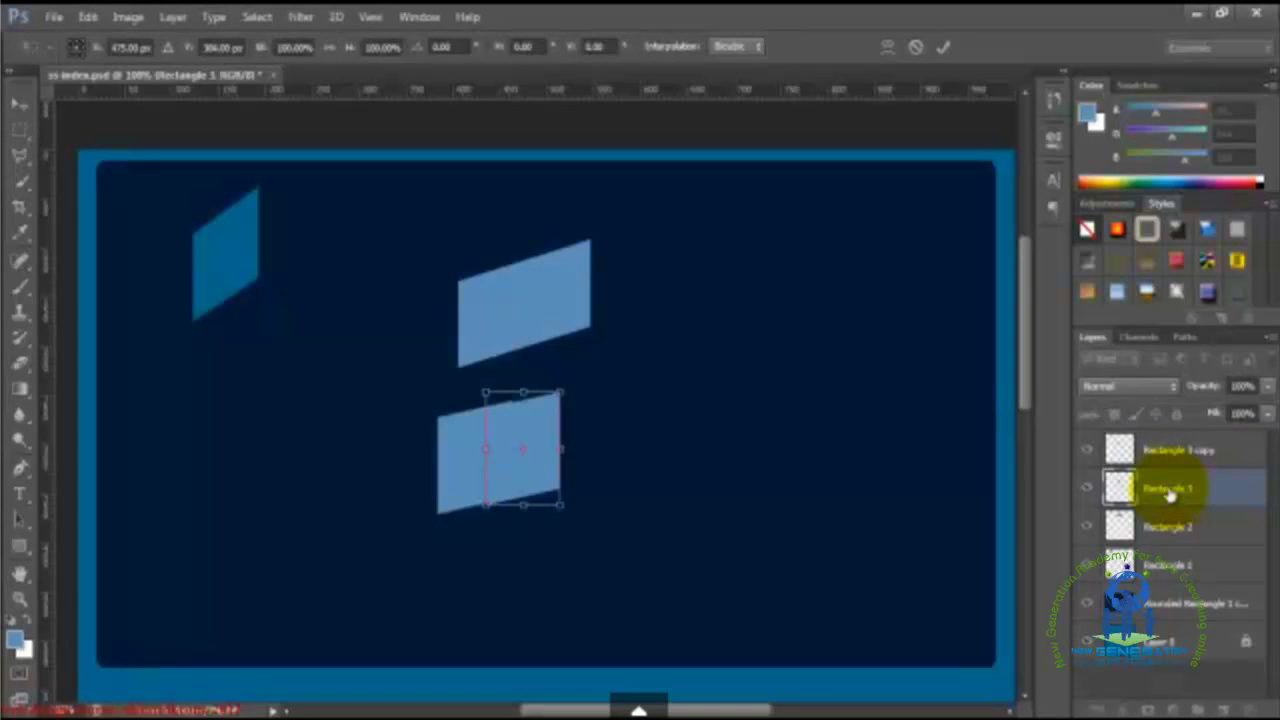
key(Left)
key(Left)
key(Left)
key(Left)
key(Left)
key(Left)
key(Left)
key(Left)
key(Left)
key(Left)
key(Down)
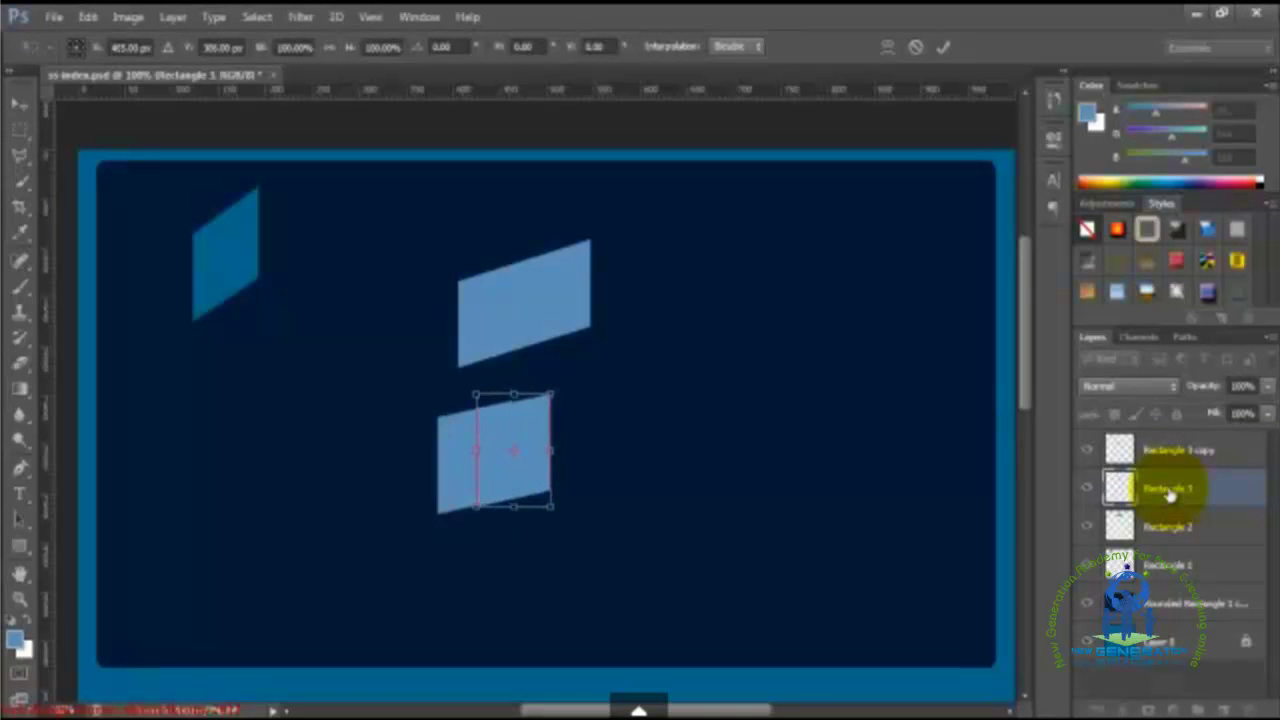
key(Down)
key(Down)
key(Down)
key(Down)
key(Down)
key(Down)
key(Down)
key(Down)
key(Down)
key(Down)
key(Return)
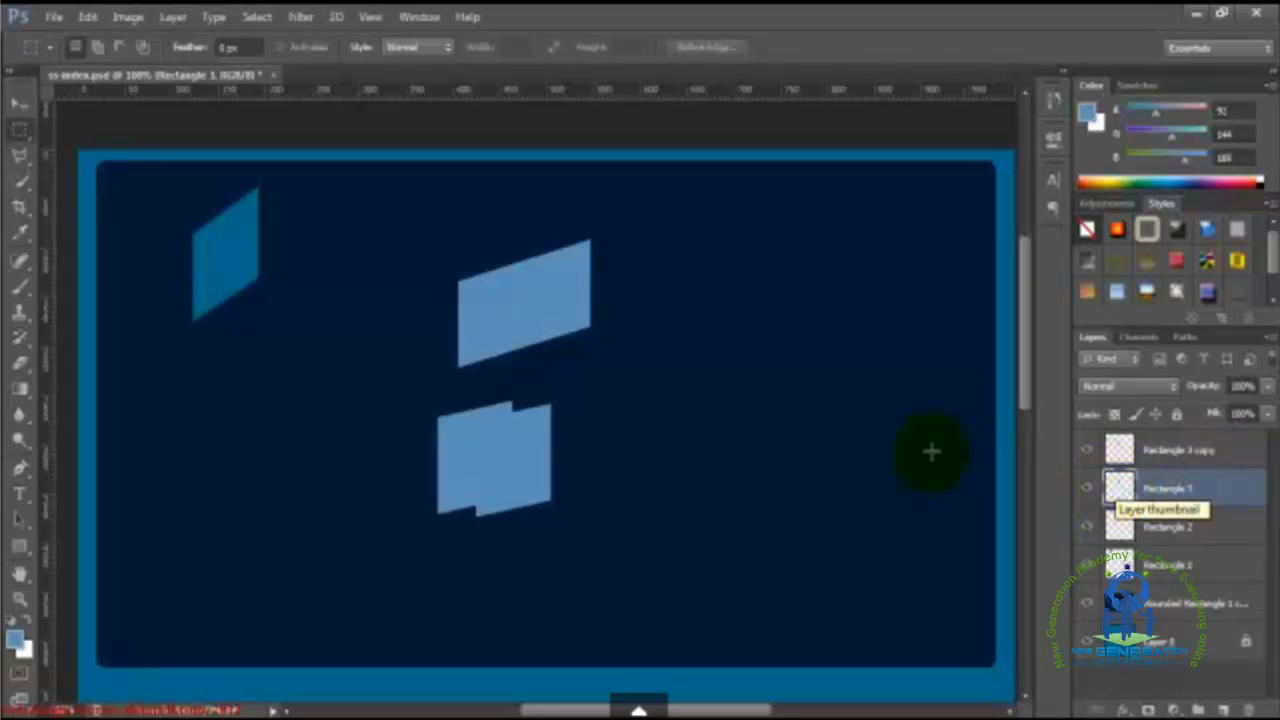
Step: Select the Rectangle 3 shape with the Magic Wand tool, fill it with White, and deselect
click(22, 130)
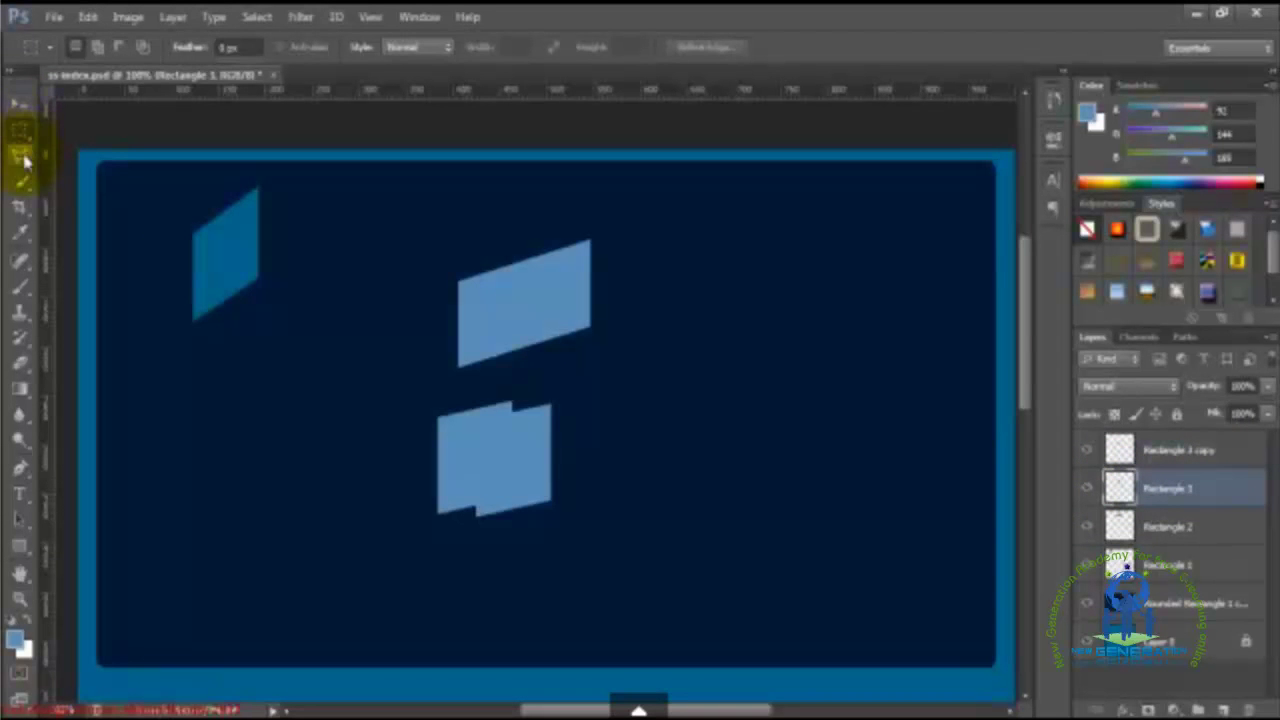
click(24, 187)
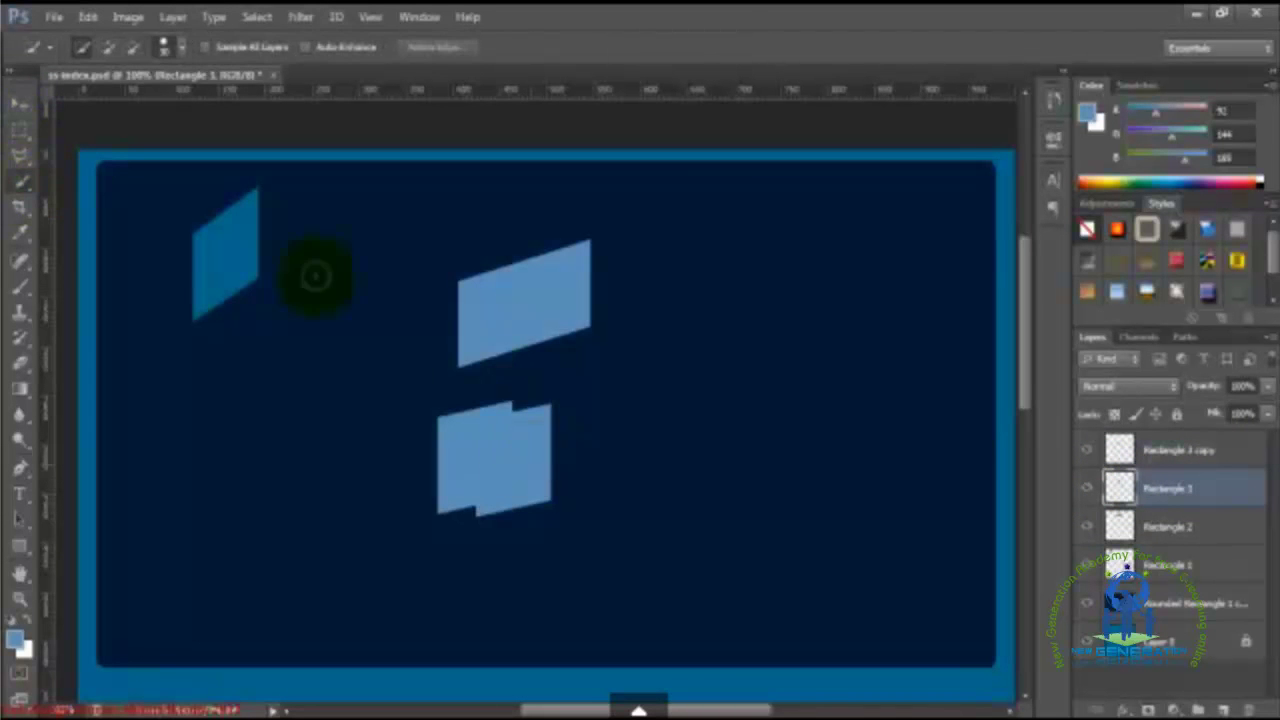
click(22, 130)
click(24, 187)
click(24, 187)
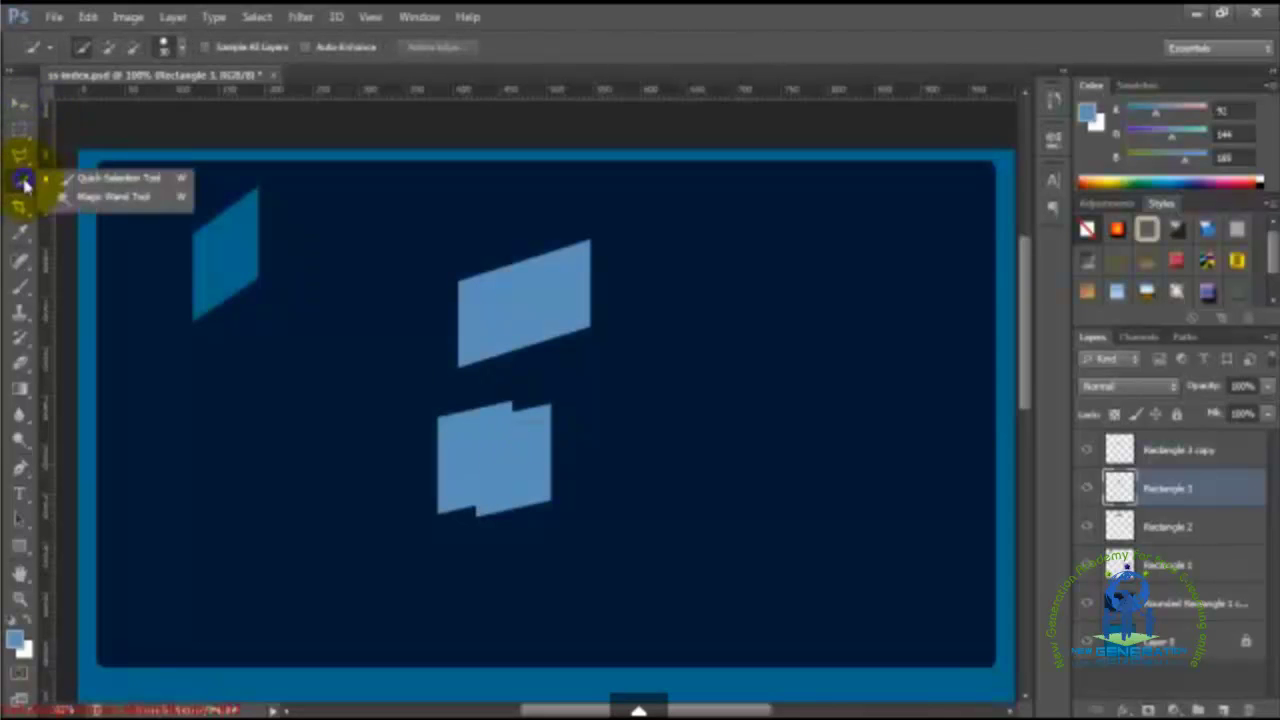
click(88, 198)
click(525, 480)
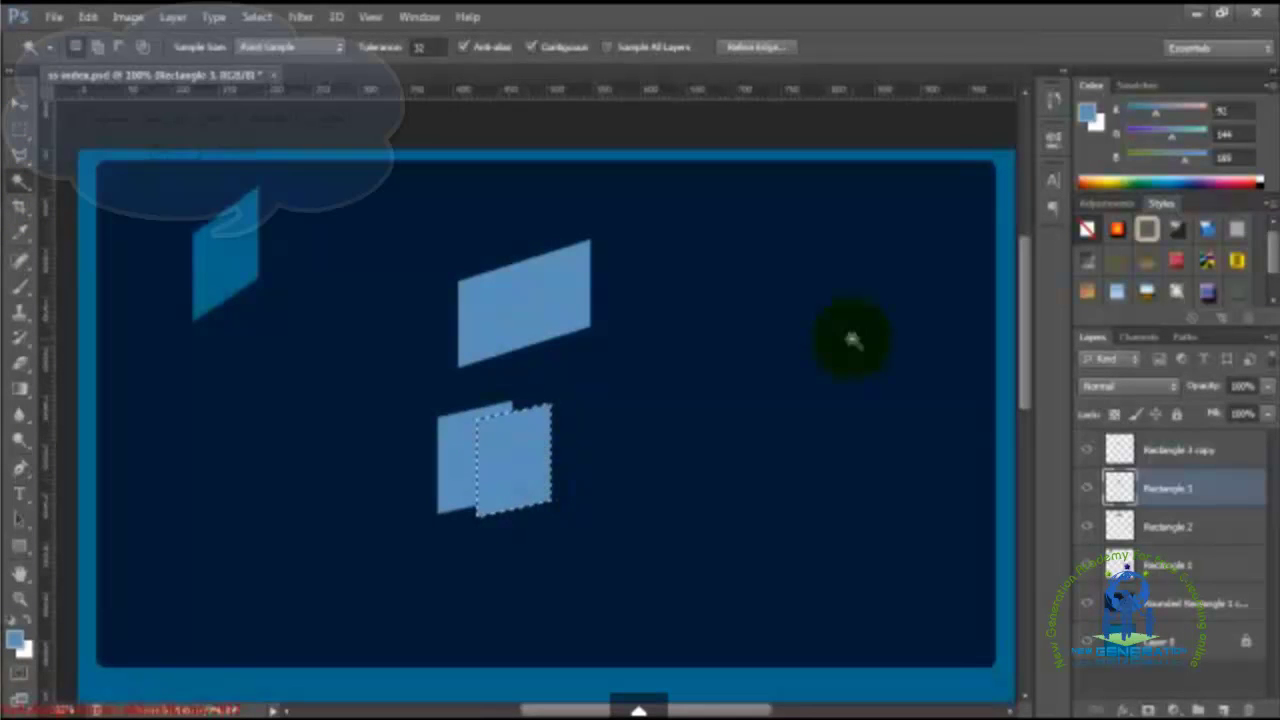
key(shift+F5)
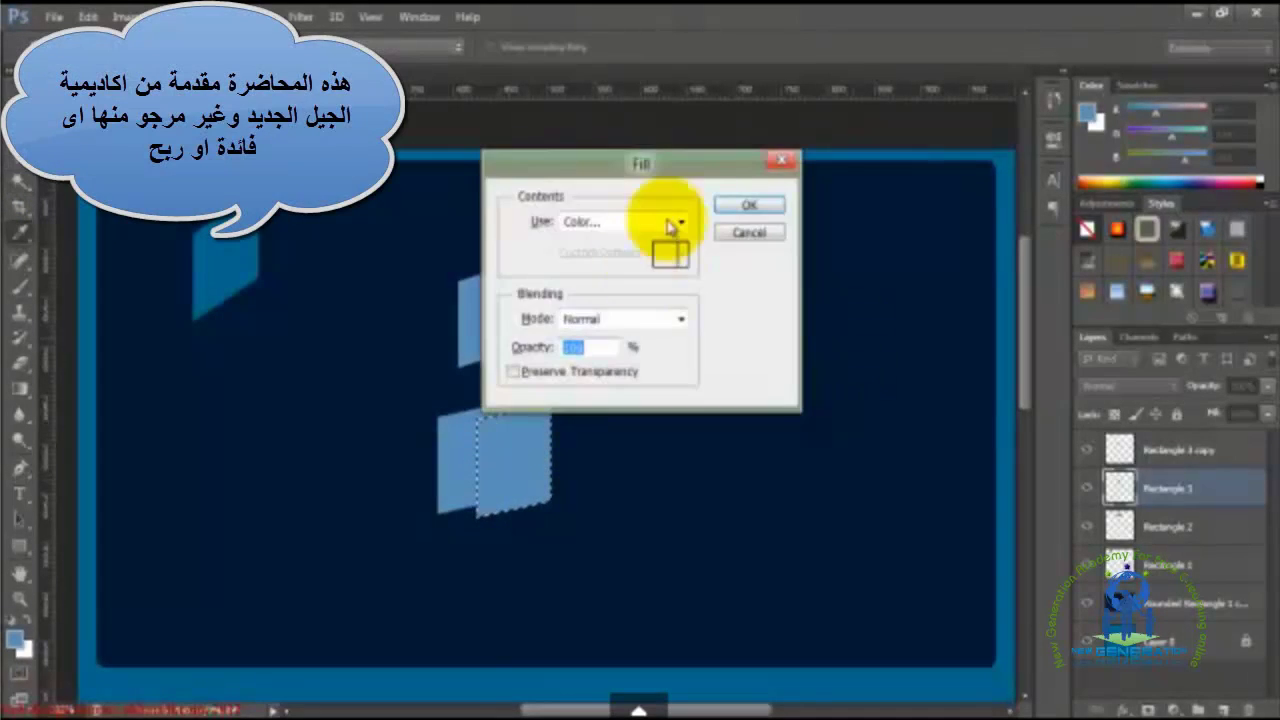
click(680, 221)
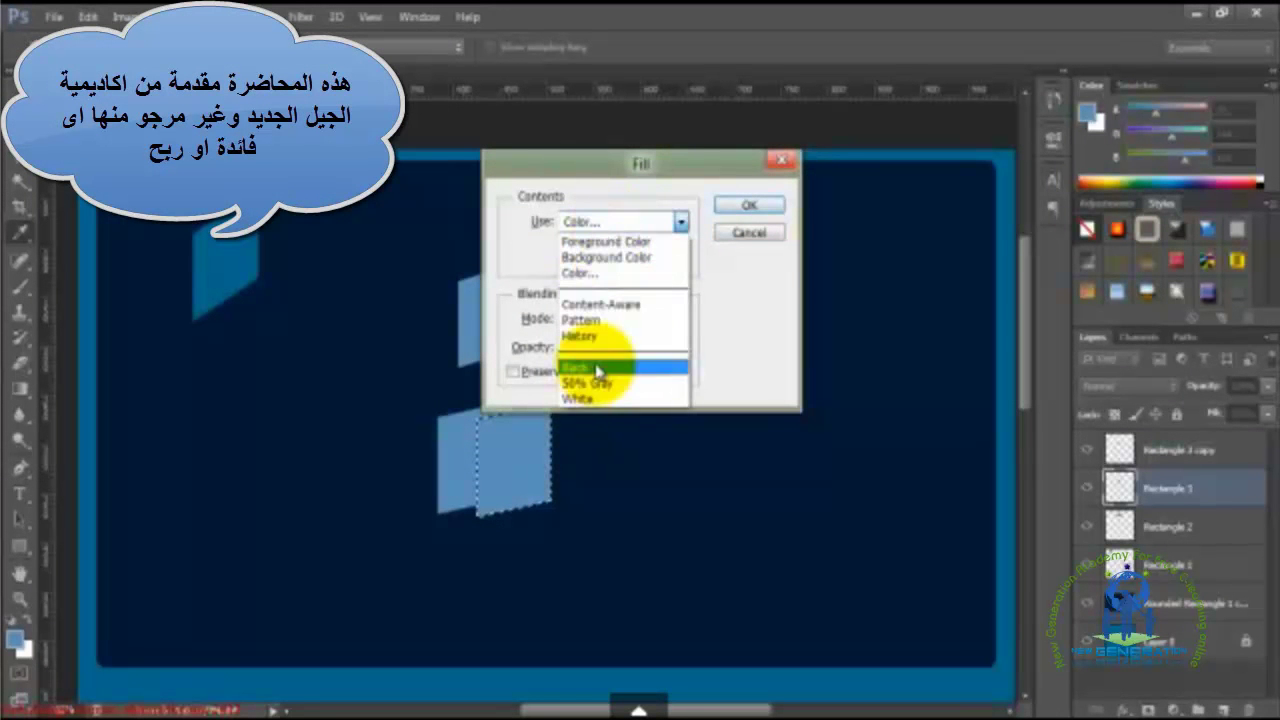
click(594, 394)
click(757, 204)
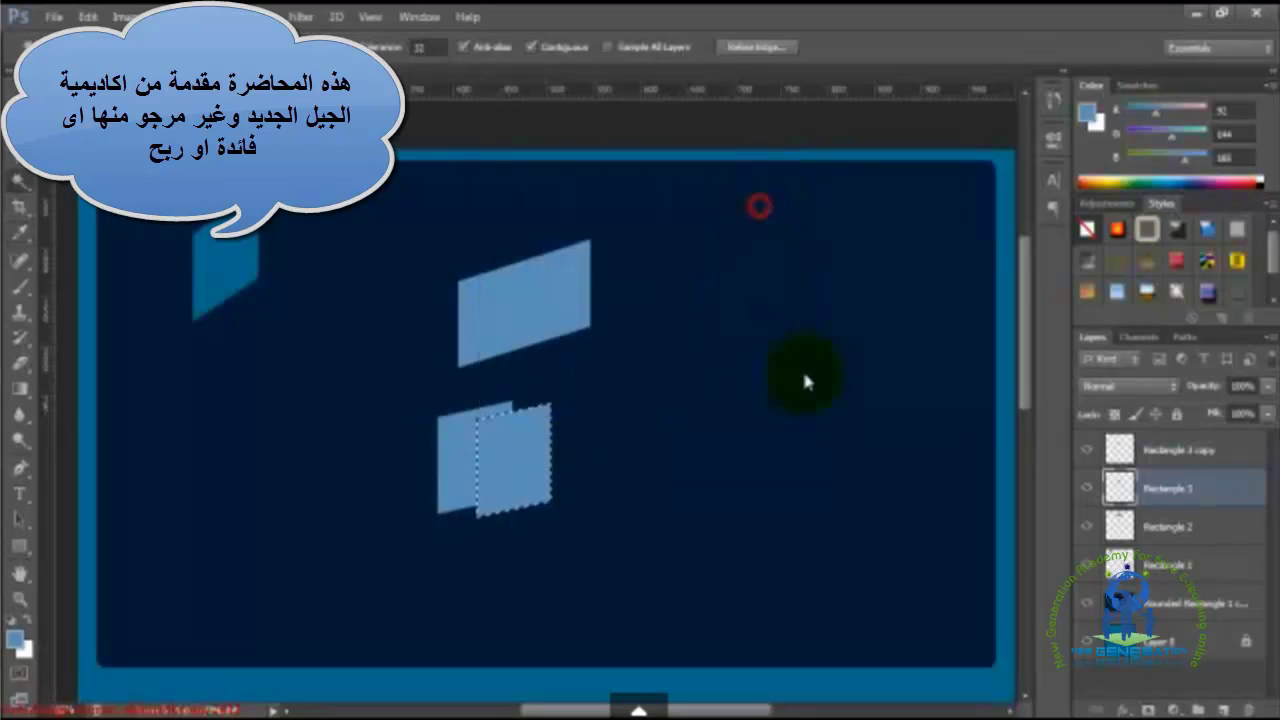
key(ctrl+d)
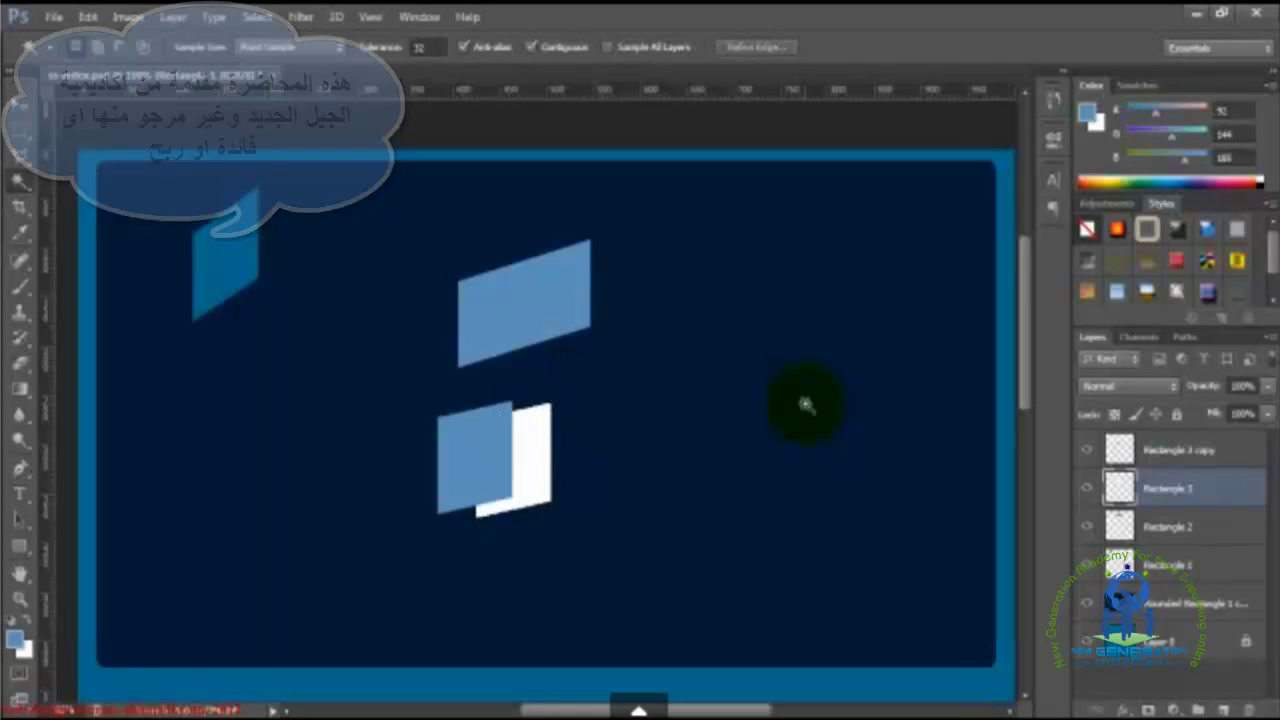
Step: Bring the white Rectangle 3 layer in front of Rectangle 3 copy and activate the Move tool
click(1172, 488)
key(ctrl+bracketright)
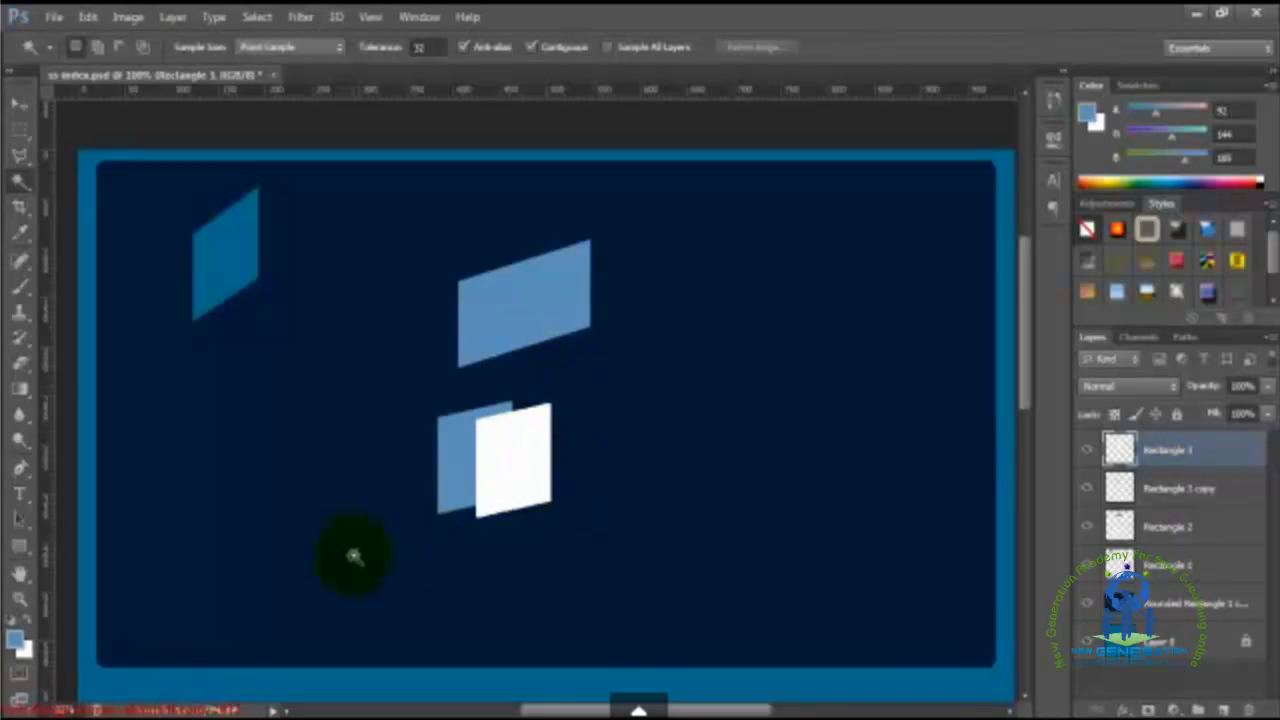
key(v)
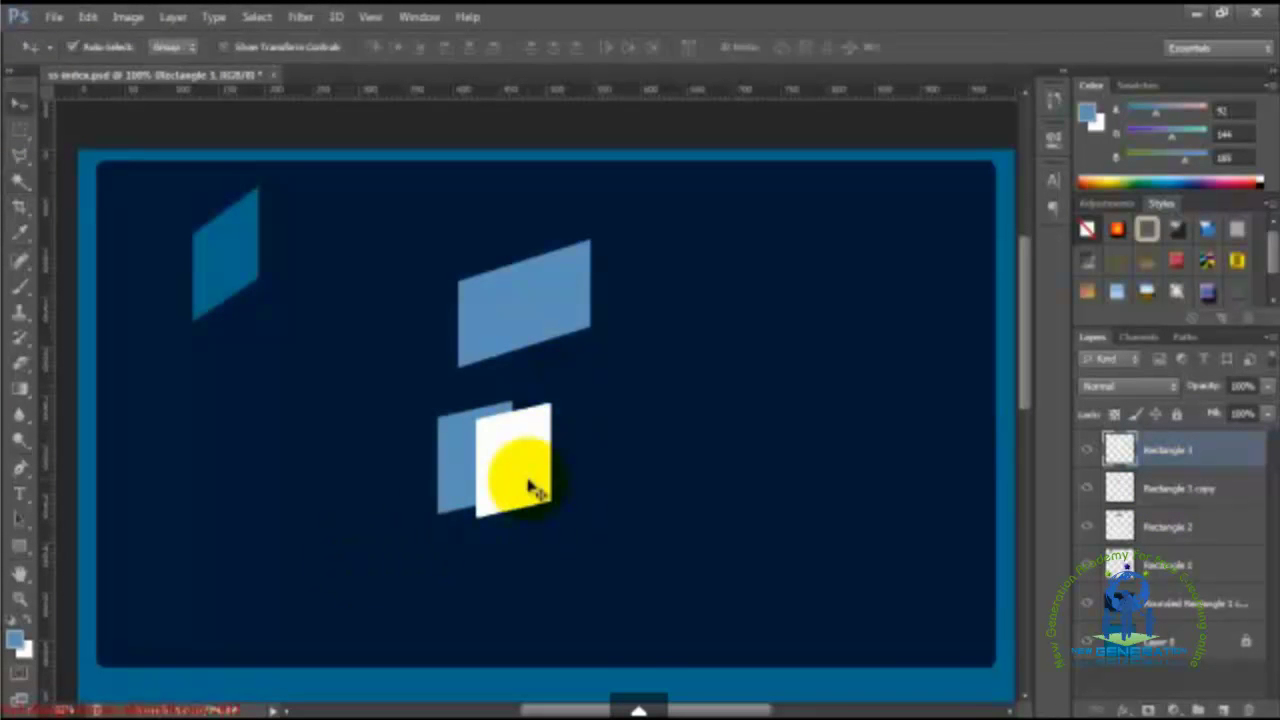
Step: Nudge the white Rectangle 3 slightly upward over its copy and compare the overlap with the Shields Systems logo in the browser
key(shift+Right)
key(shift+Right)
key(Up)
key(Up)
key(Up)
key(Up)
key(Up)
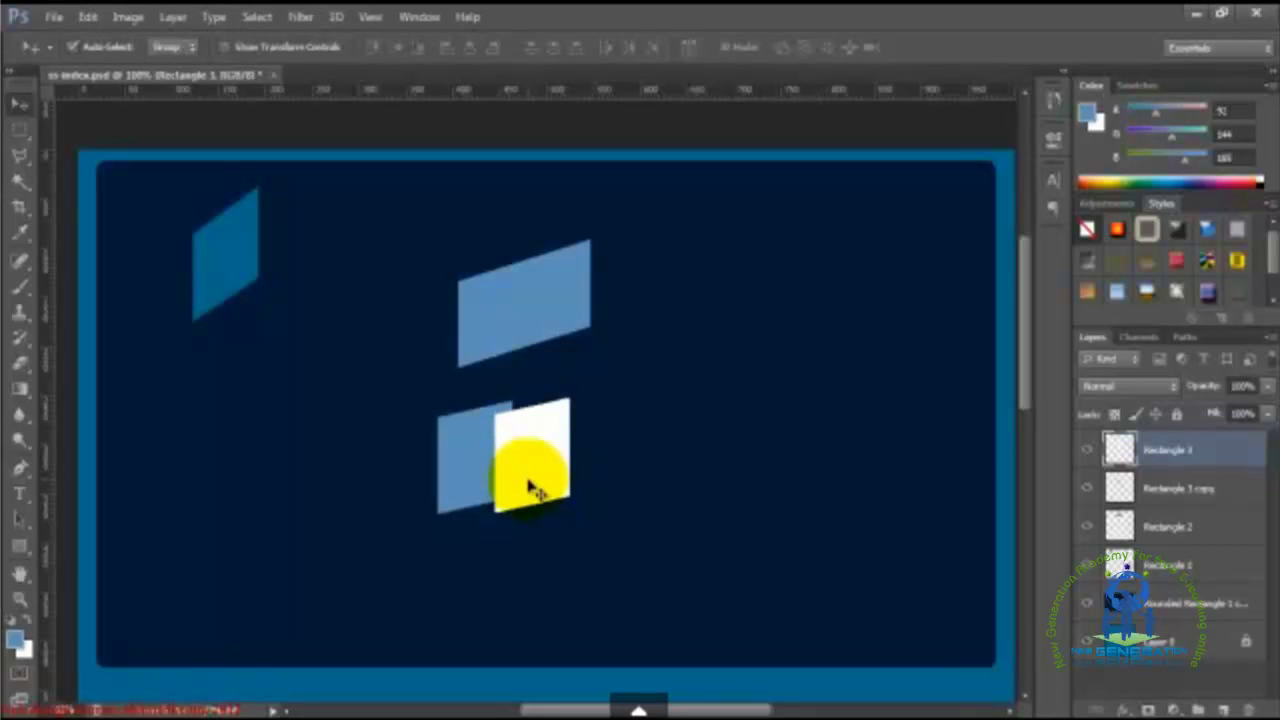
key(shift+Left)
key(shift+Left)
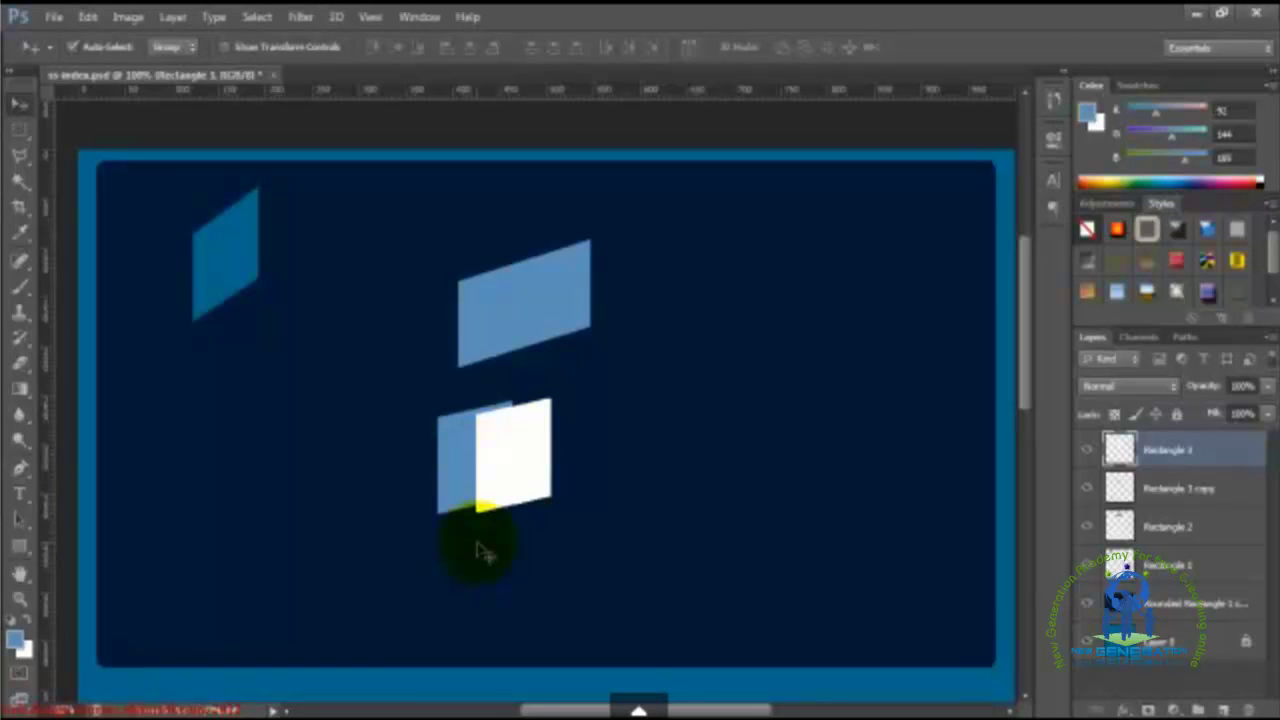
click(370, 712)
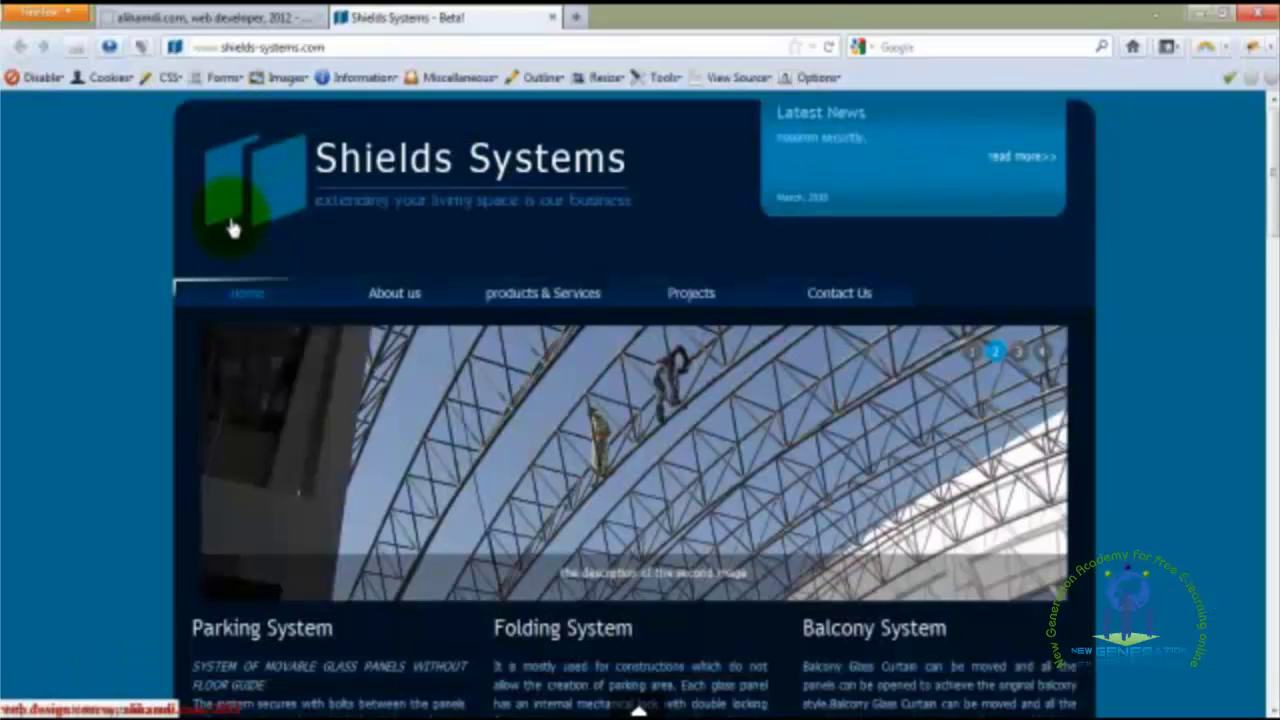
key(alt+Tab)
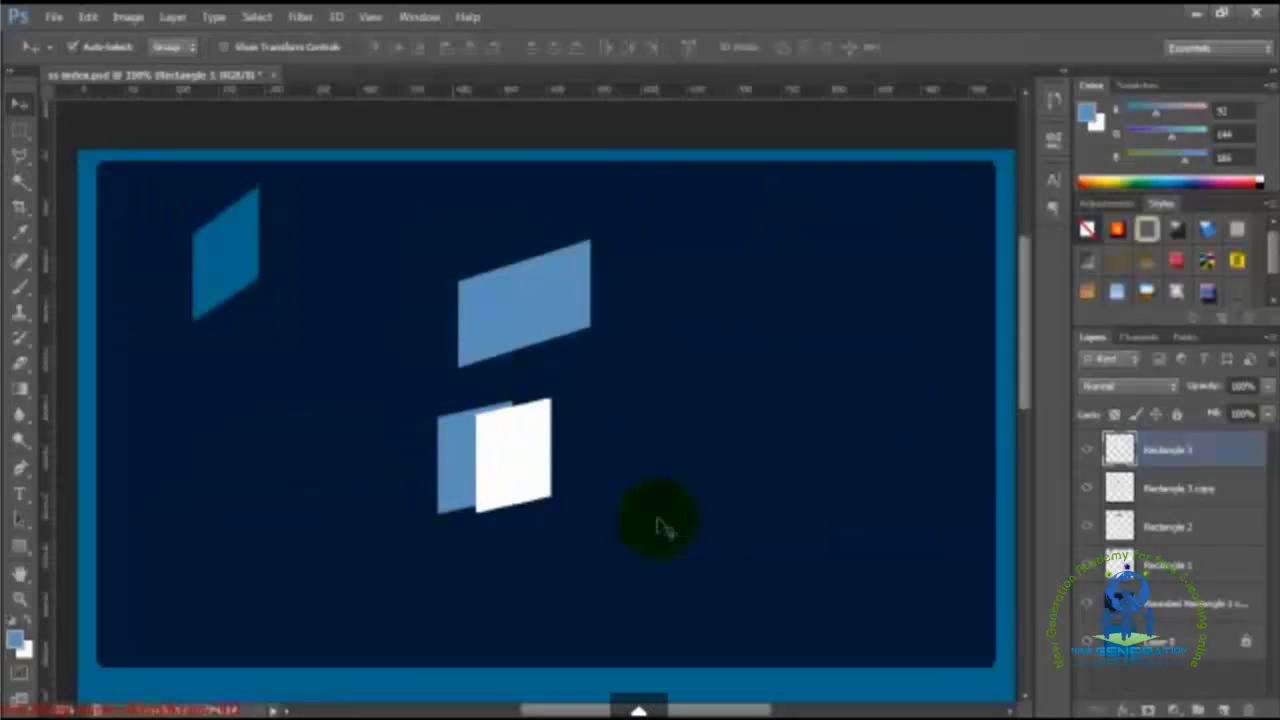
Step: Load Rectangle 3's outline as a selection, delete the overlapping area from Rectangle 3 copy, and deselect
click(1122, 451)
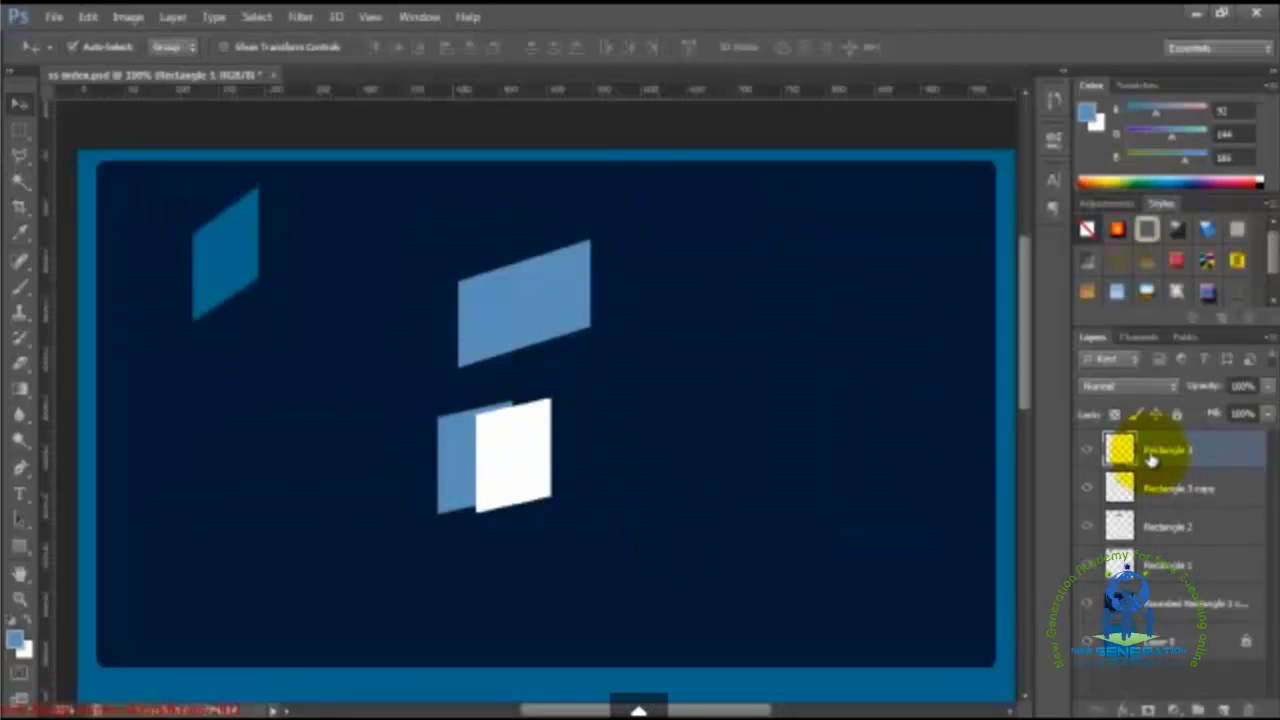
key(ctrl+t)
key(Return)
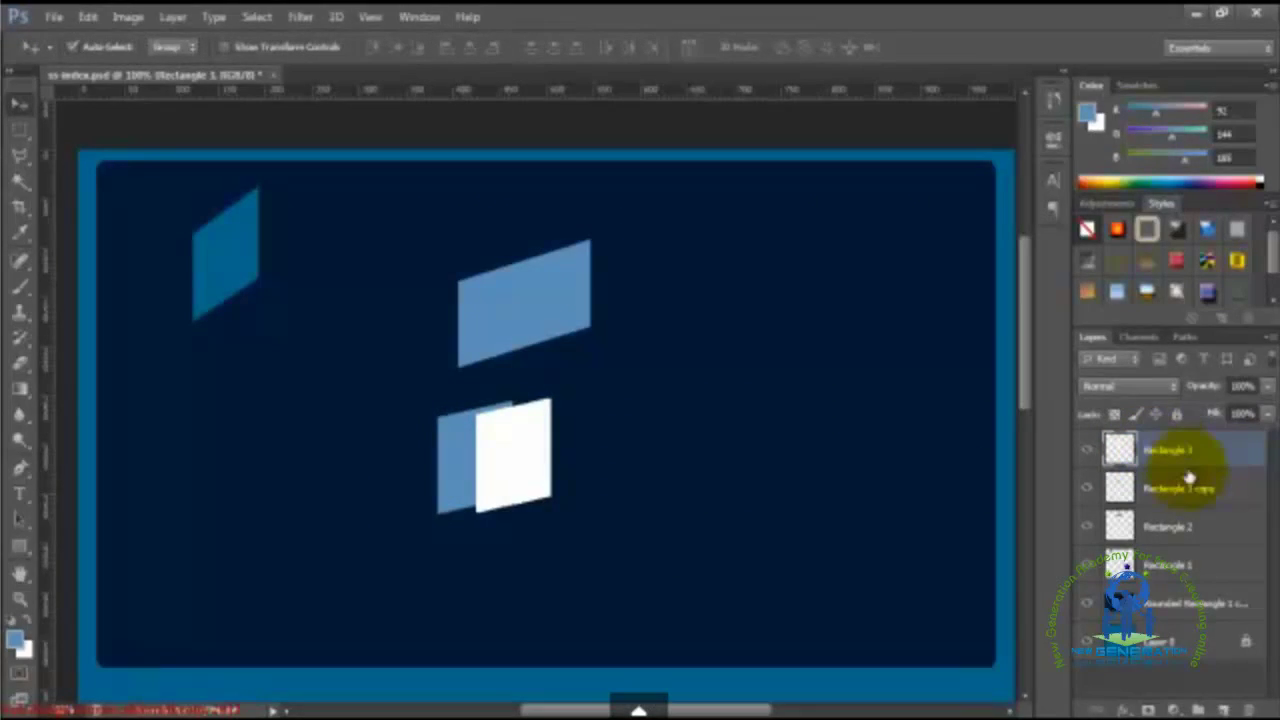
click(1157, 489)
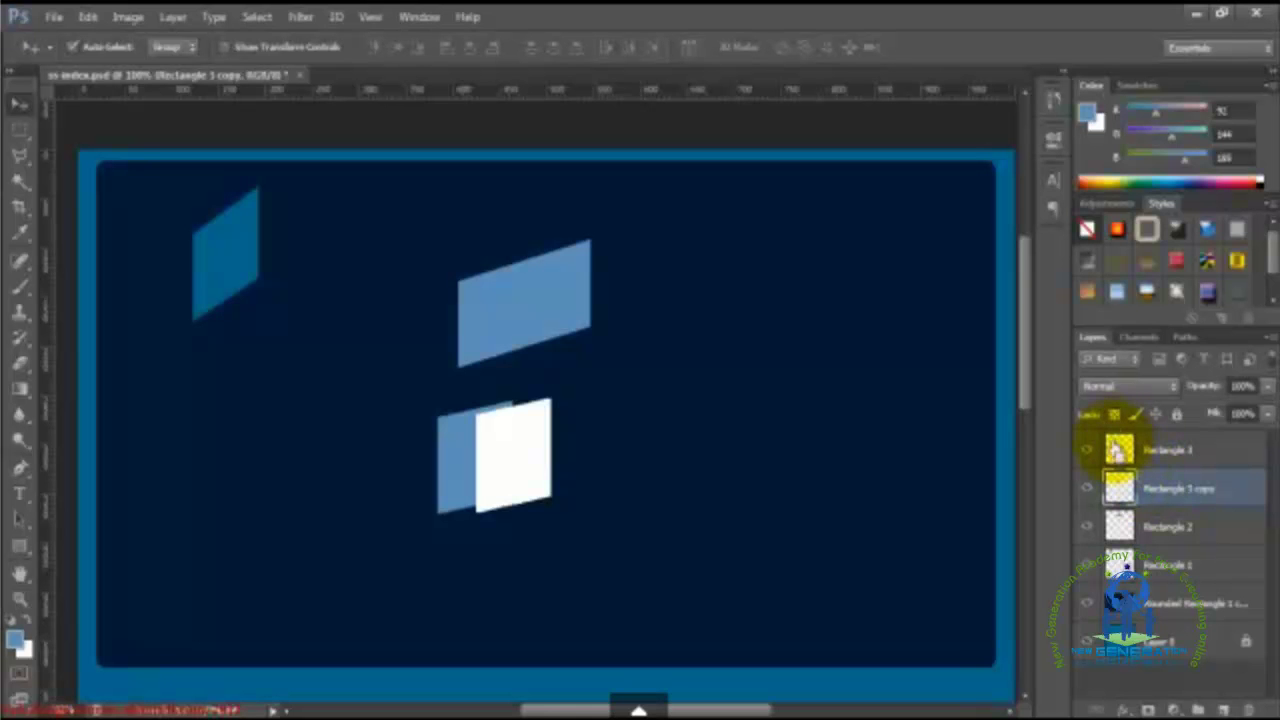
drag(1120, 450, 1123, 456)
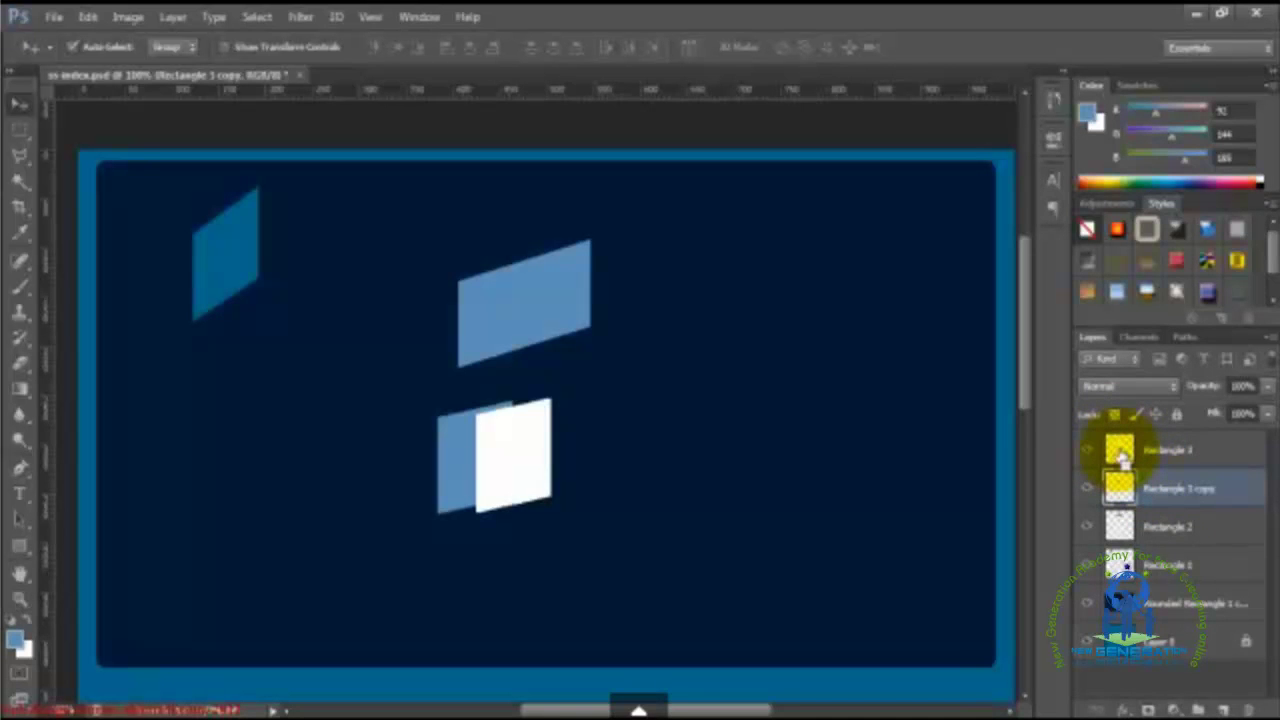
ctrl+click(1121, 455)
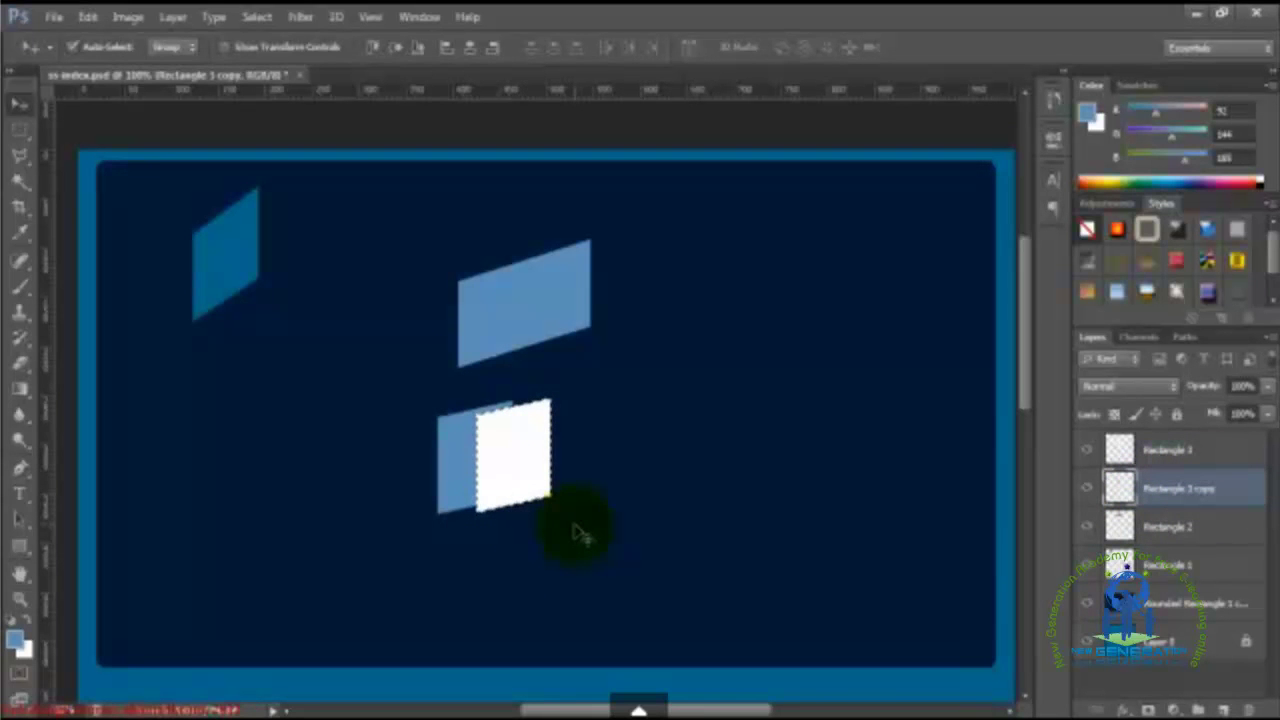
key(ctrl+d)
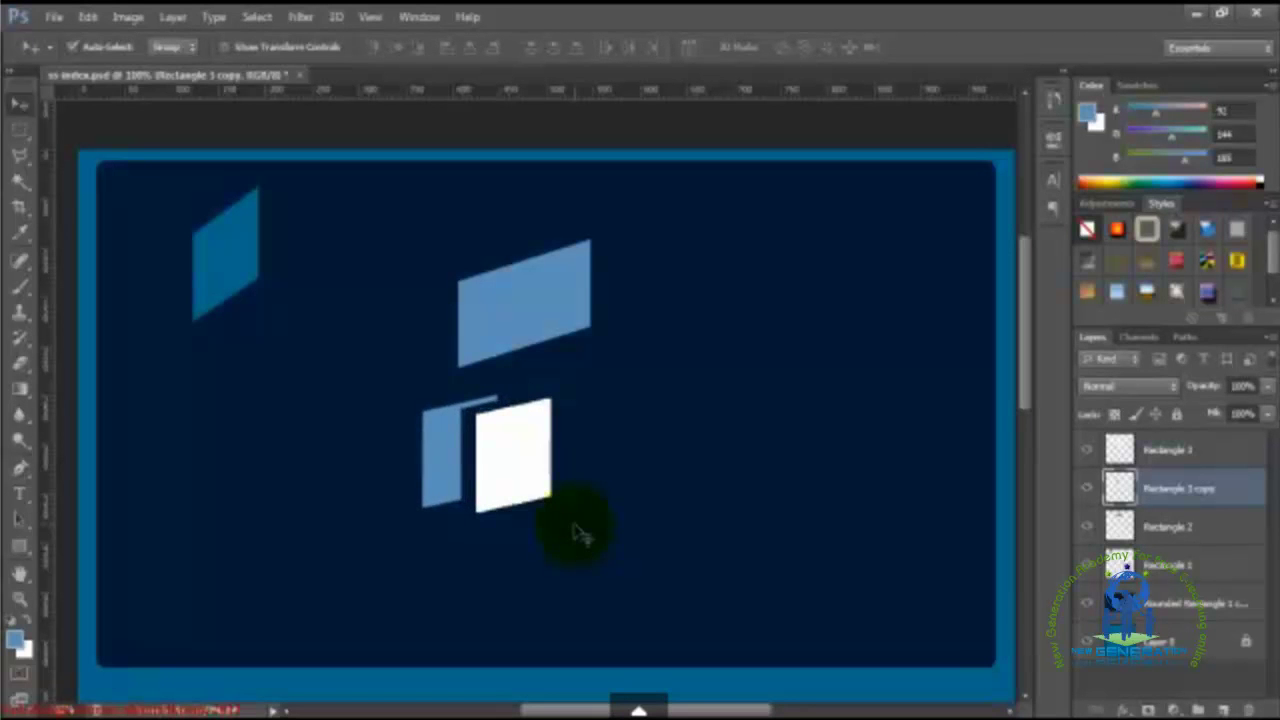
Step: Reposition the cut Rectangle 3 copy just left of the white panel and slightly higher, leaving a narrow gap between the two shapes
drag(432, 445, 296, 474)
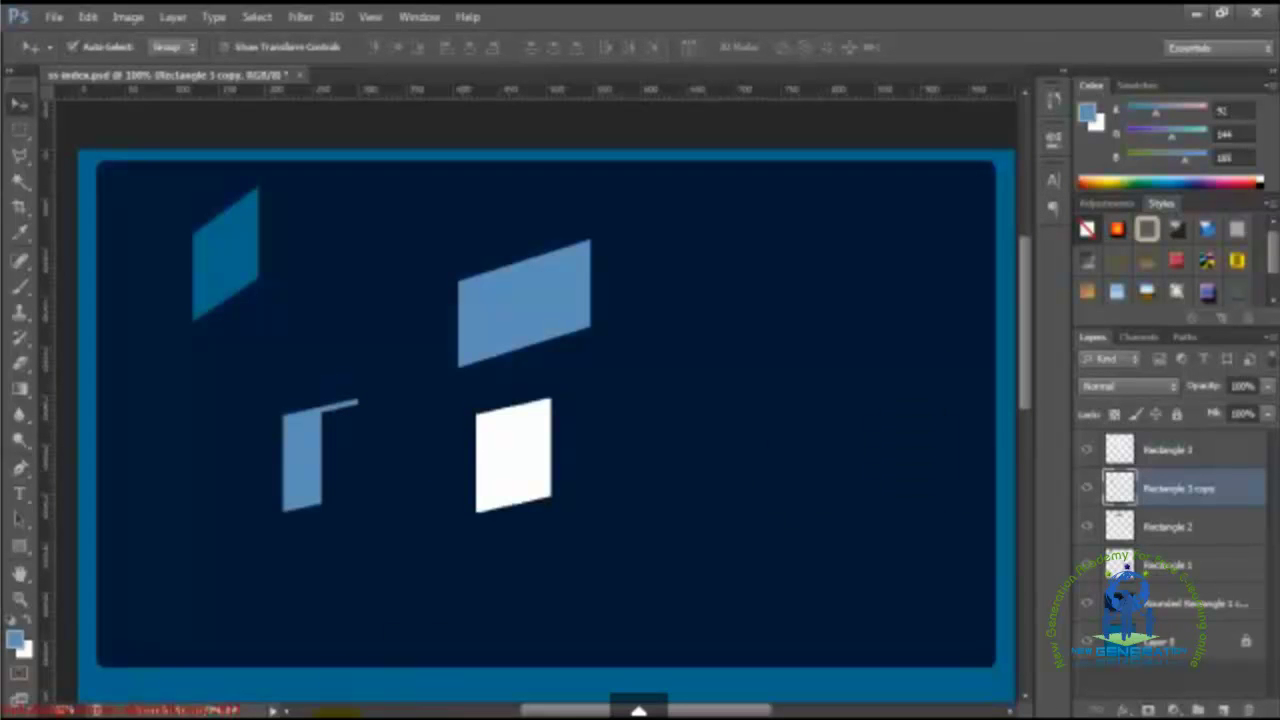
key(alt+Tab)
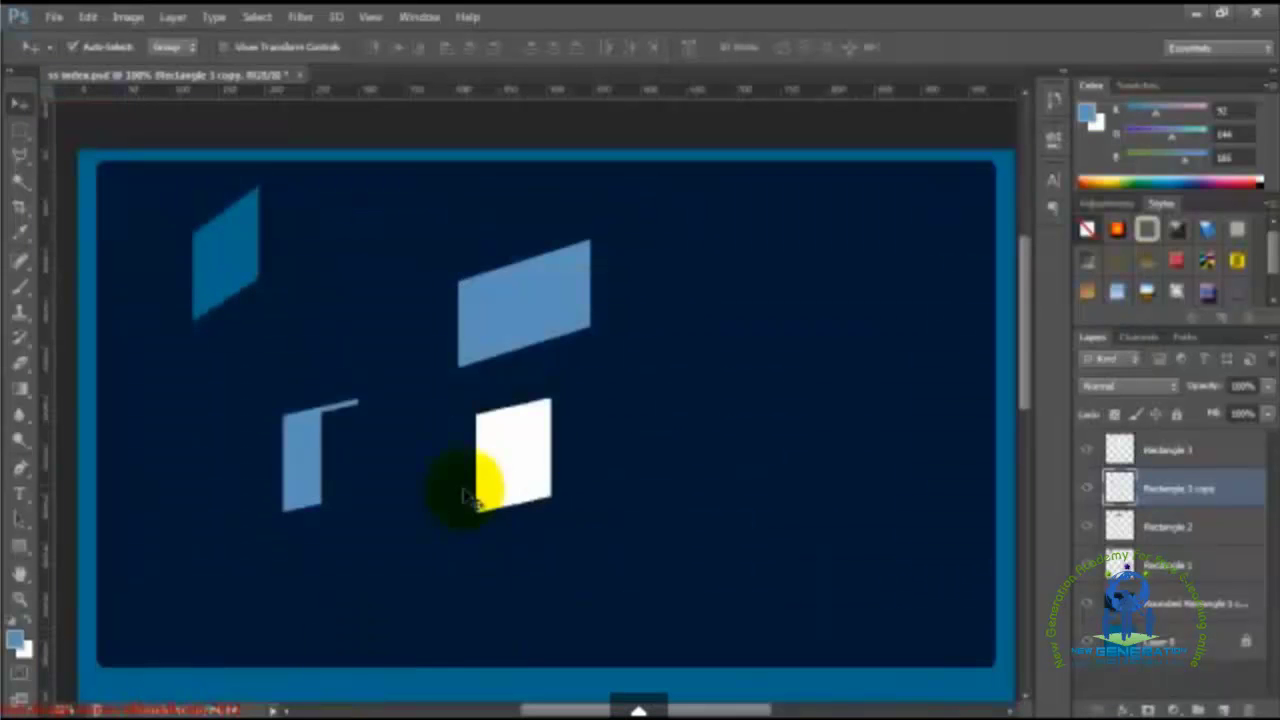
drag(334, 505, 444, 470)
key(Up)
key(Up)
key(Up)
key(Up)
key(Up)
key(Up)
key(Up)
key(Up)
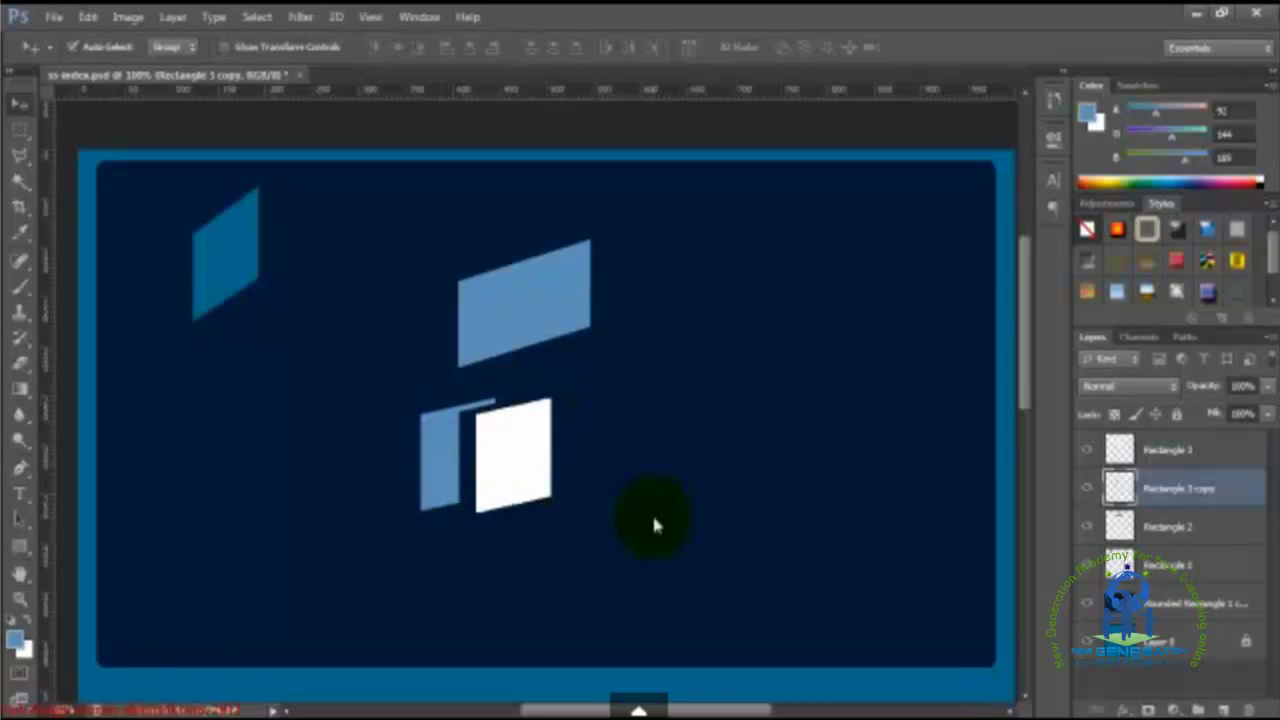
key(Right)
key(Right)
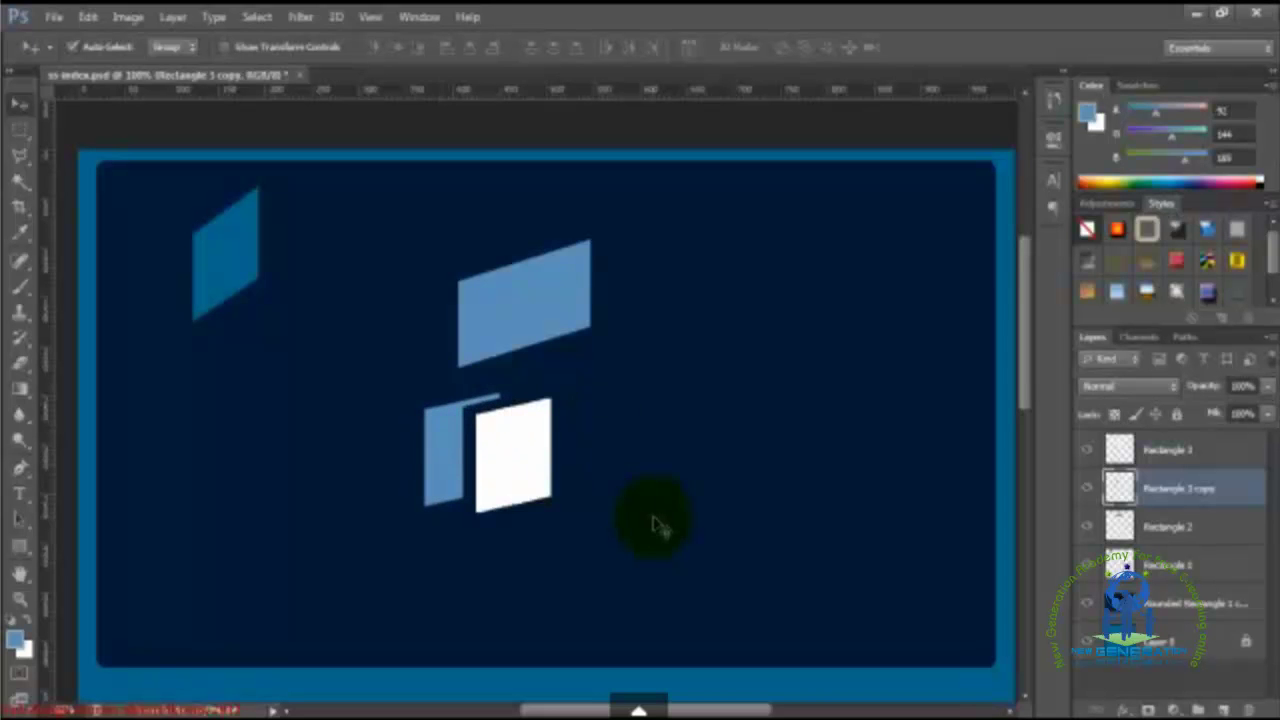
Step: Try a slight Free Transform rotation of the white Rectangle 3 panel and undo it
click(535, 462)
key(ctrl+t)
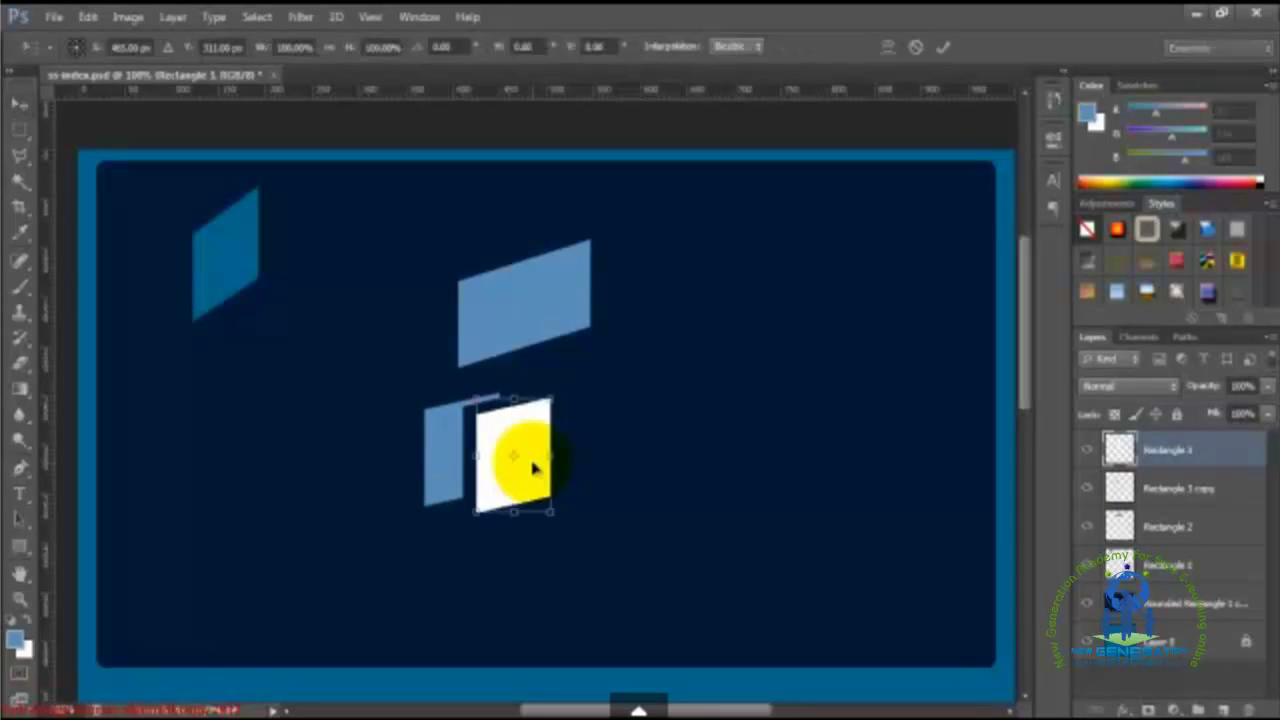
key(Return)
click(566, 537)
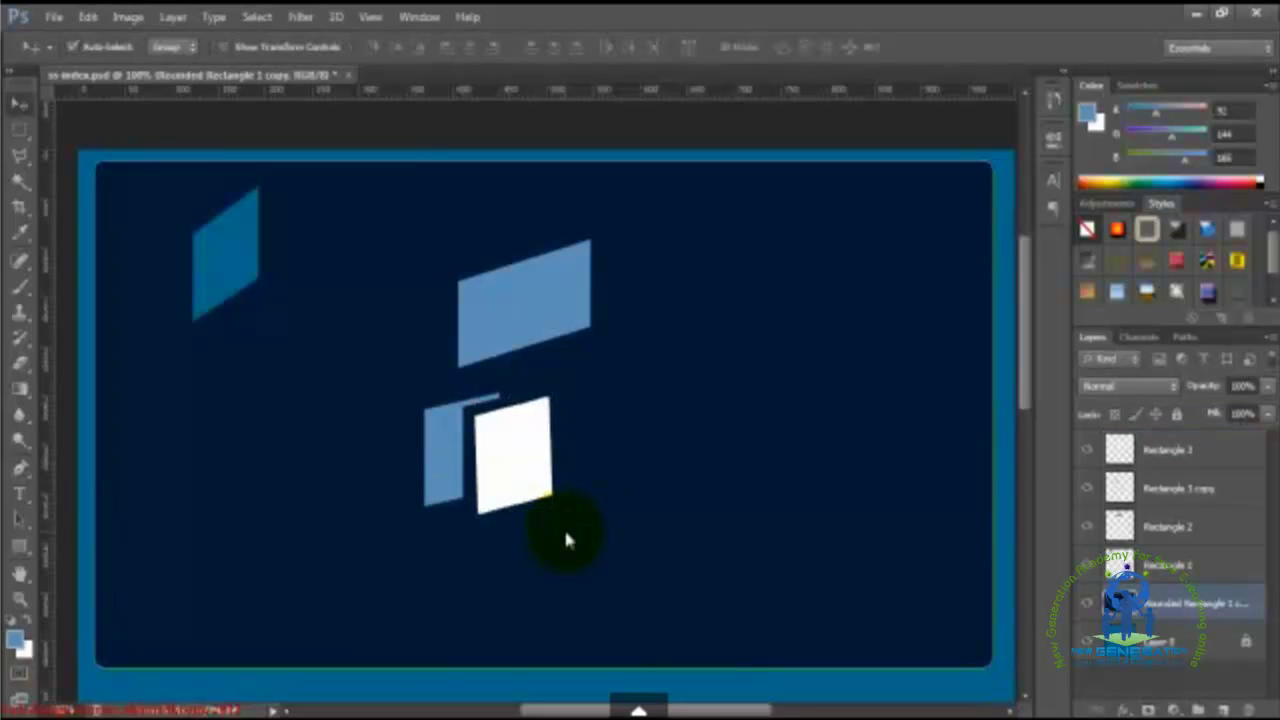
click(218, 300)
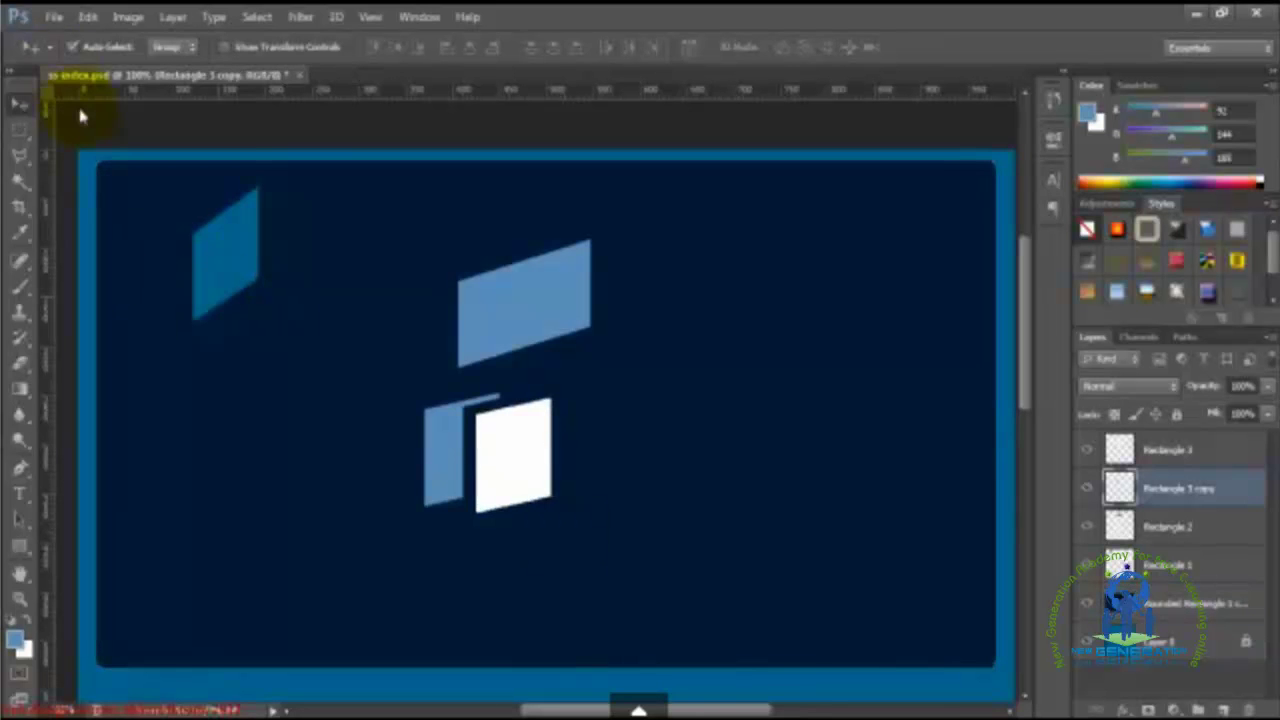
Step: Select the white Rectangle 3 panel with the Magic Wand, fill it with the light blue sampled from Rectangle 3 copy, and deselect
click(20, 180)
click(528, 440)
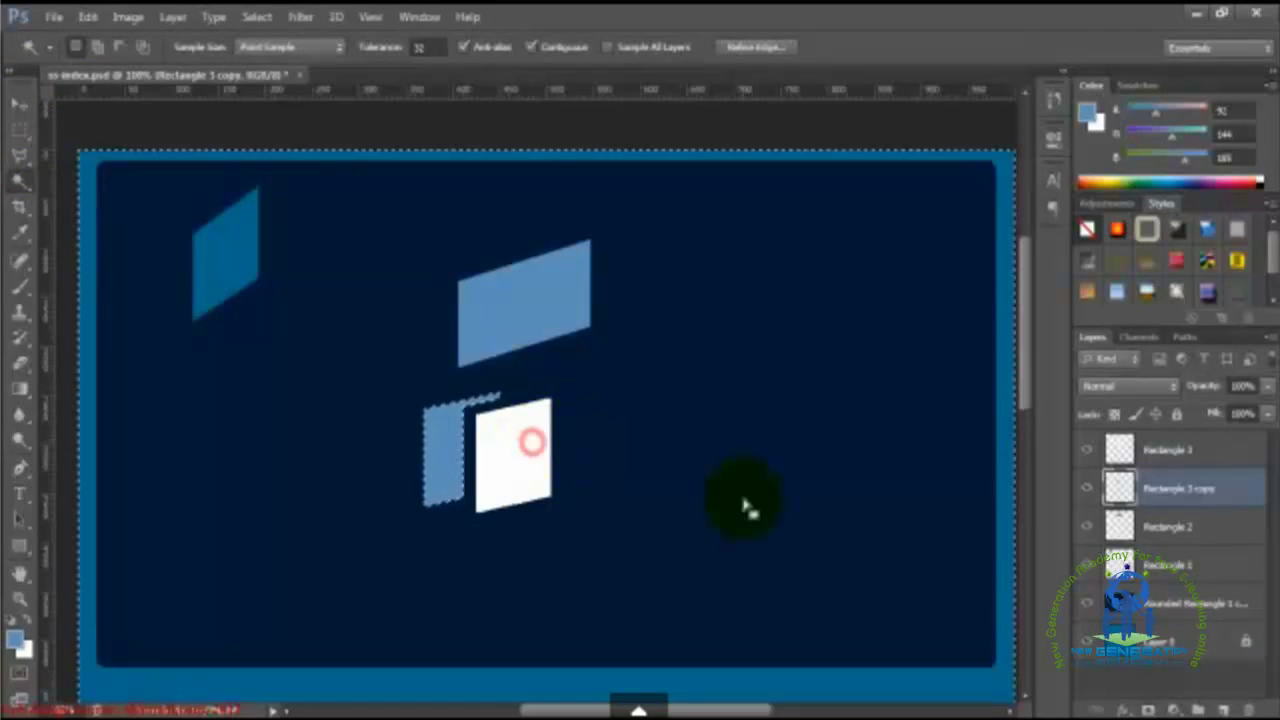
click(1150, 447)
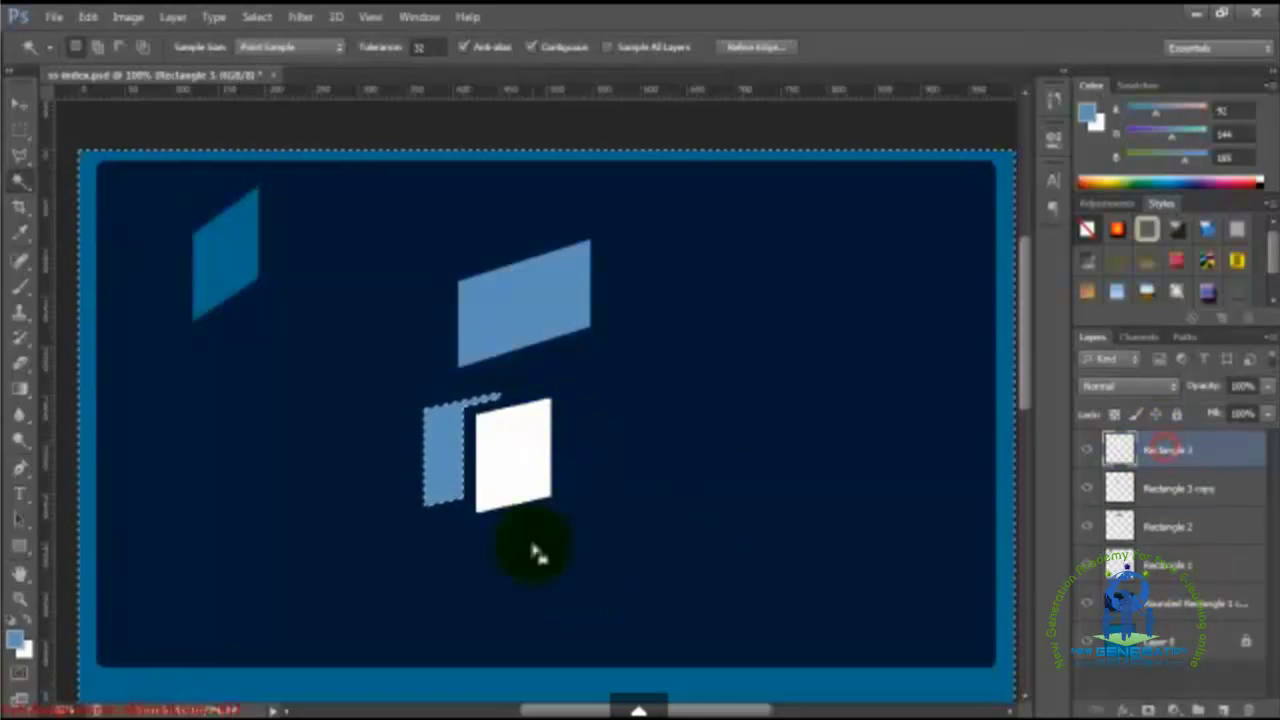
click(505, 437)
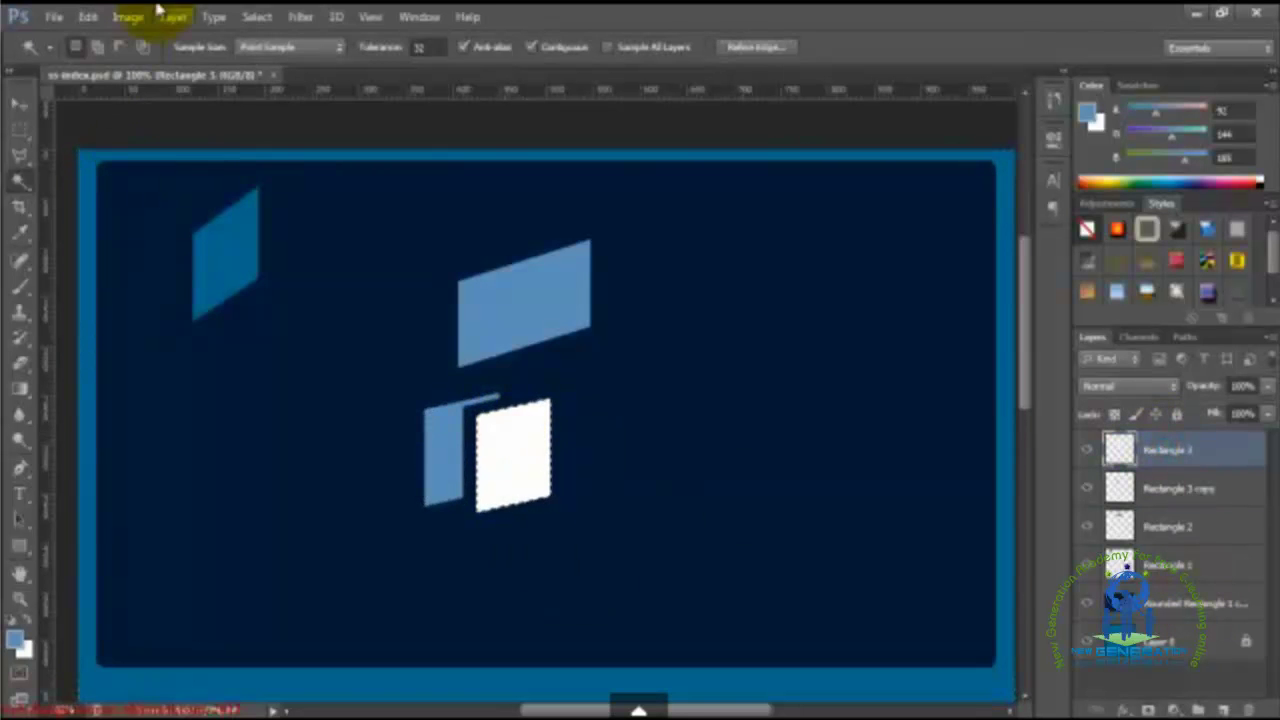
key(shift+F5)
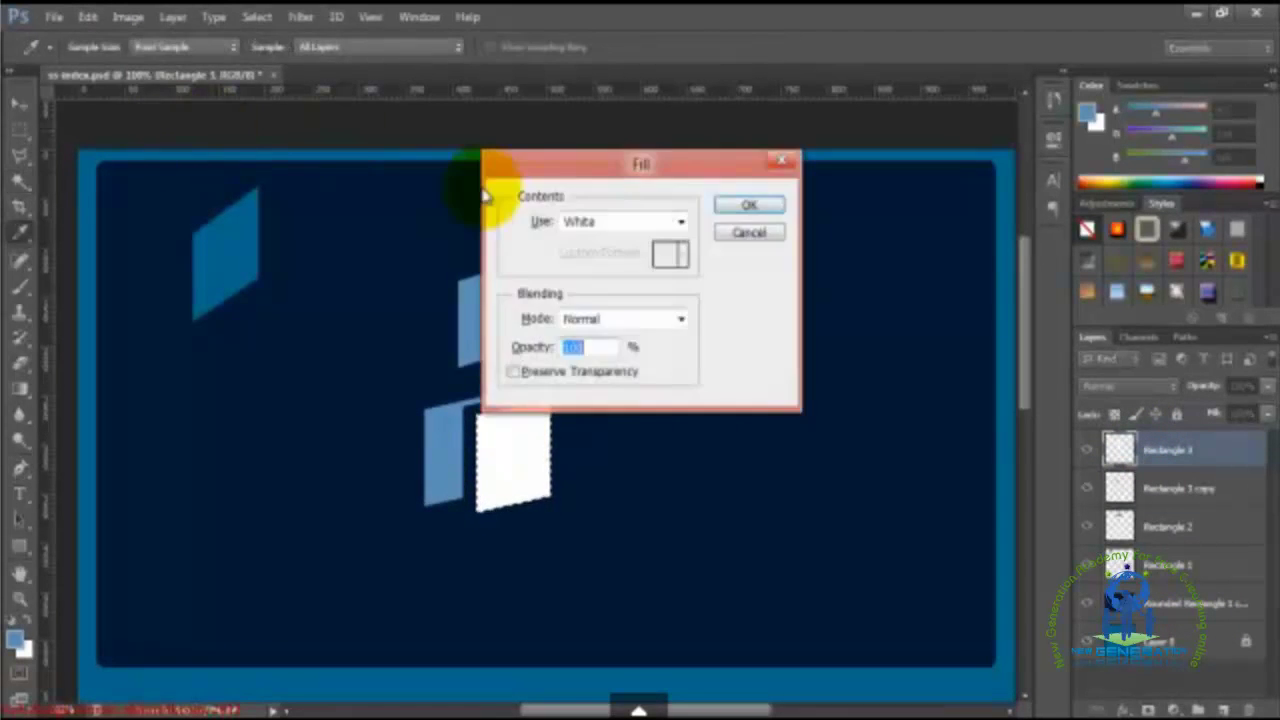
click(625, 221)
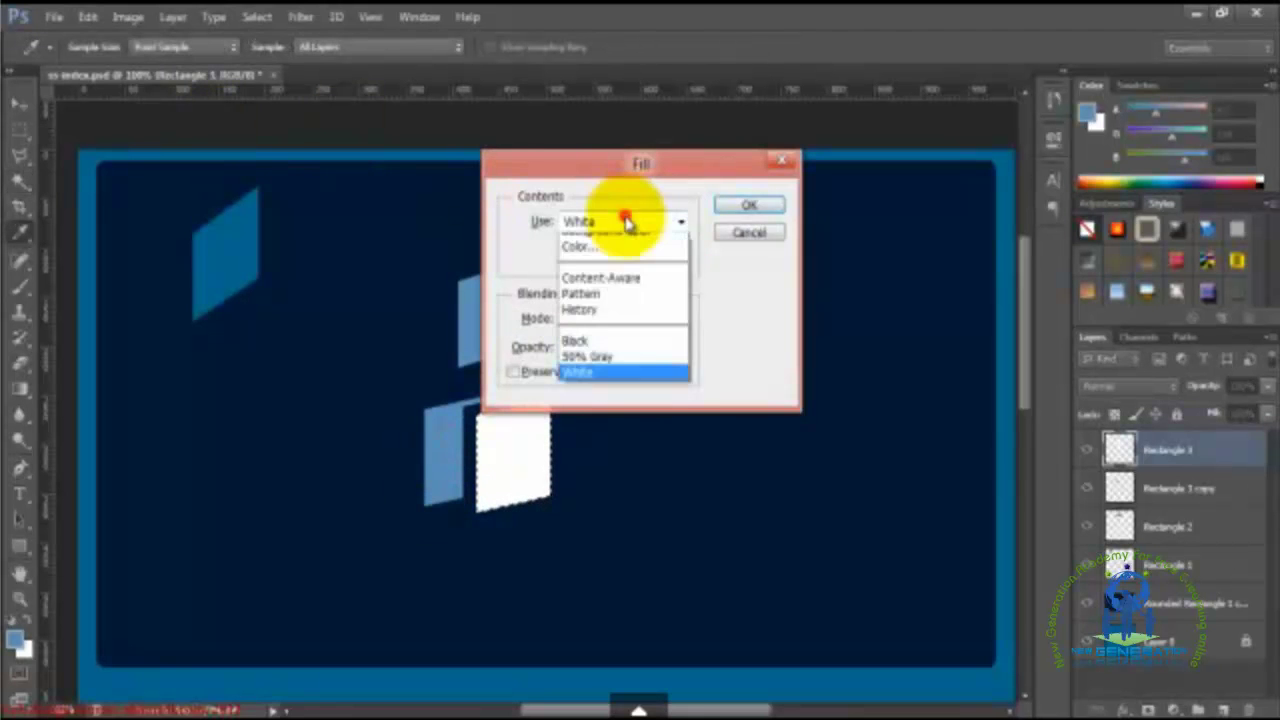
click(603, 280)
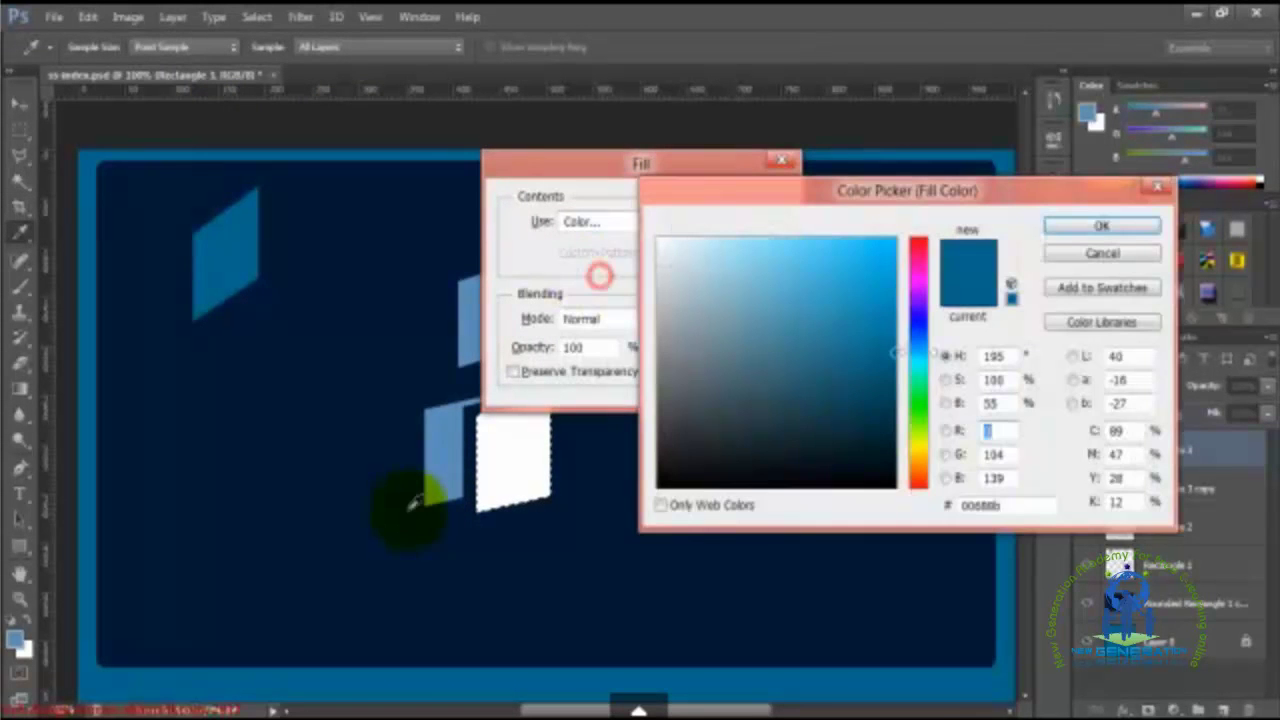
click(449, 464)
click(1097, 224)
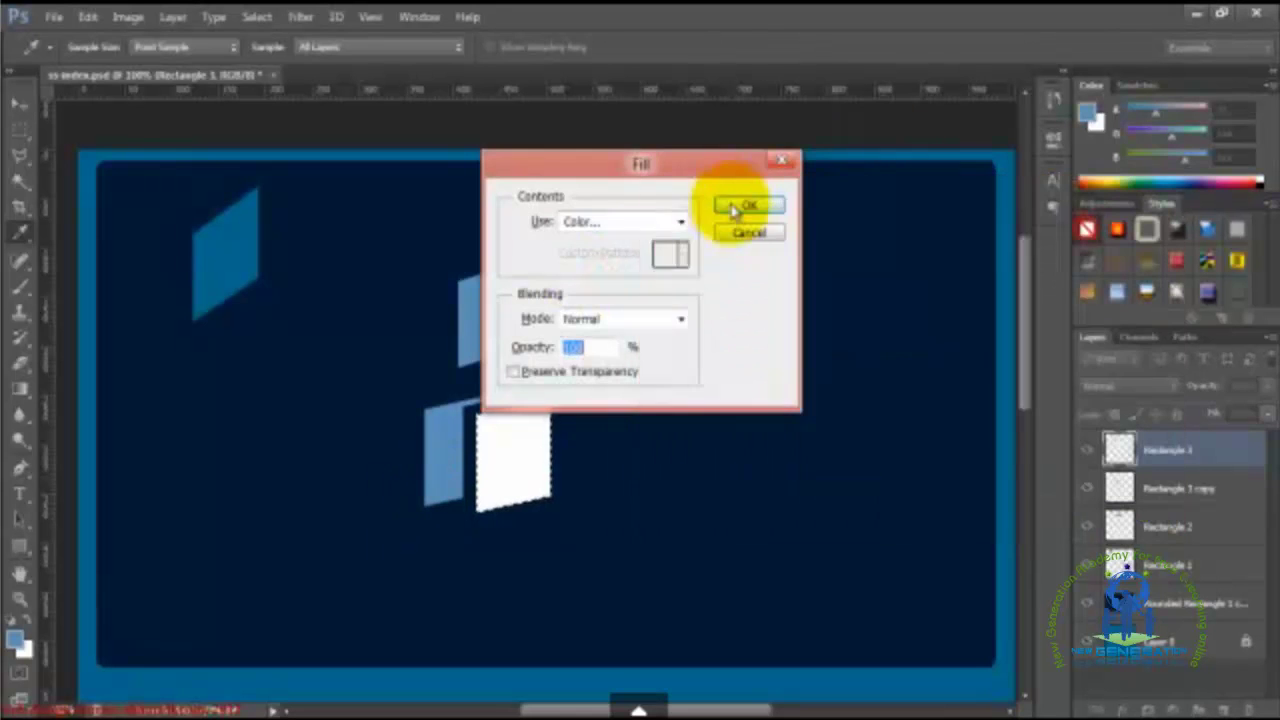
click(738, 206)
key(ctrl+d)
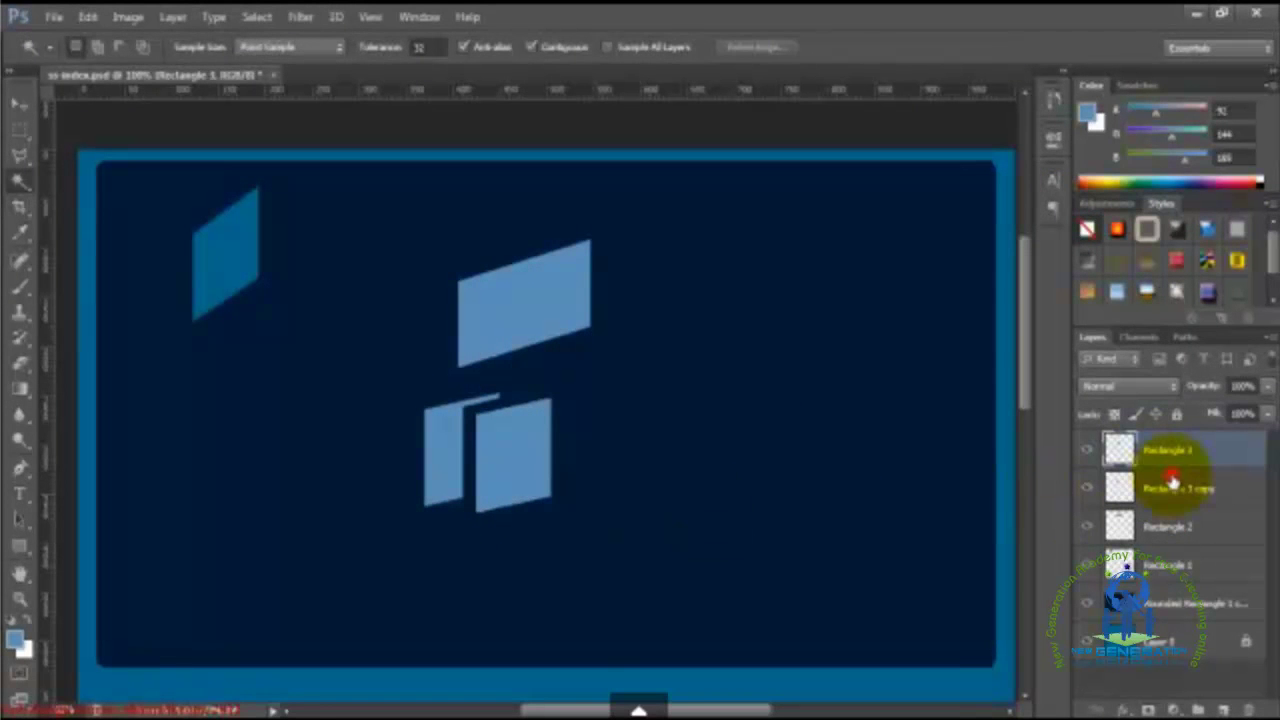
Step: Link the Rectangle 3 and Rectangle 3 copy layers and move both panels left to below the teal shape
shift+click(1172, 482)
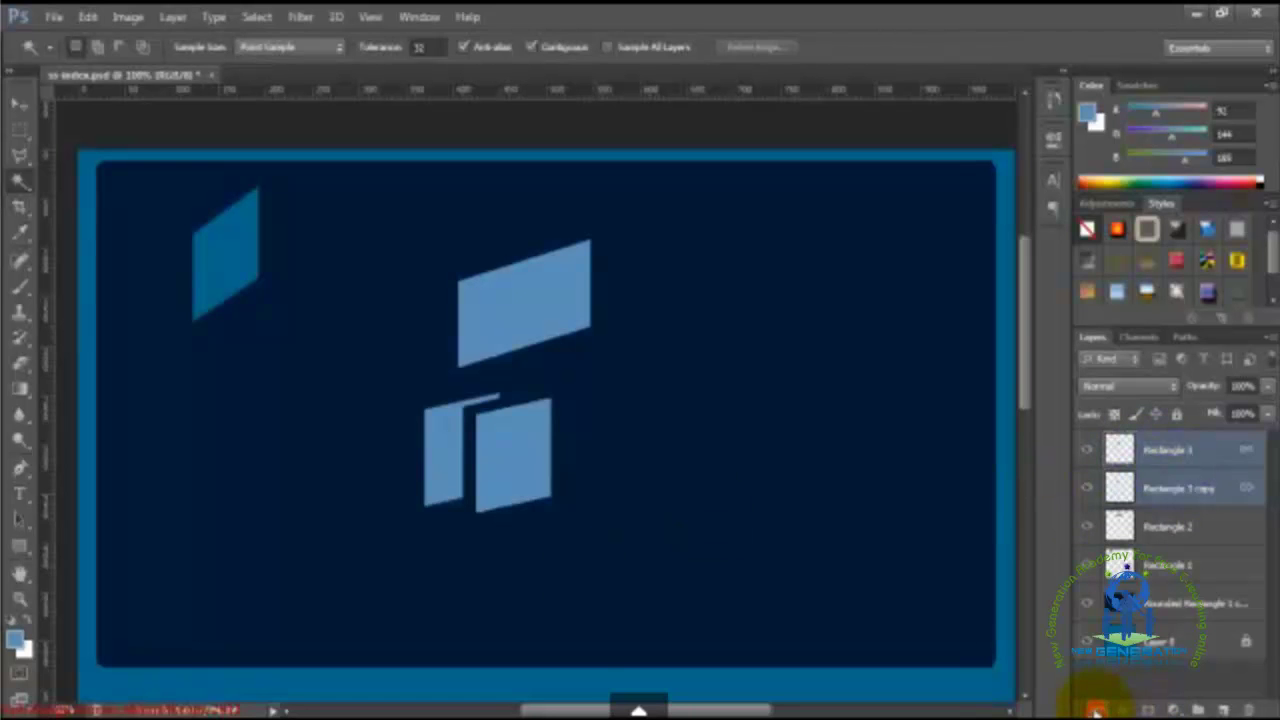
key(v)
drag(520, 432, 310, 404)
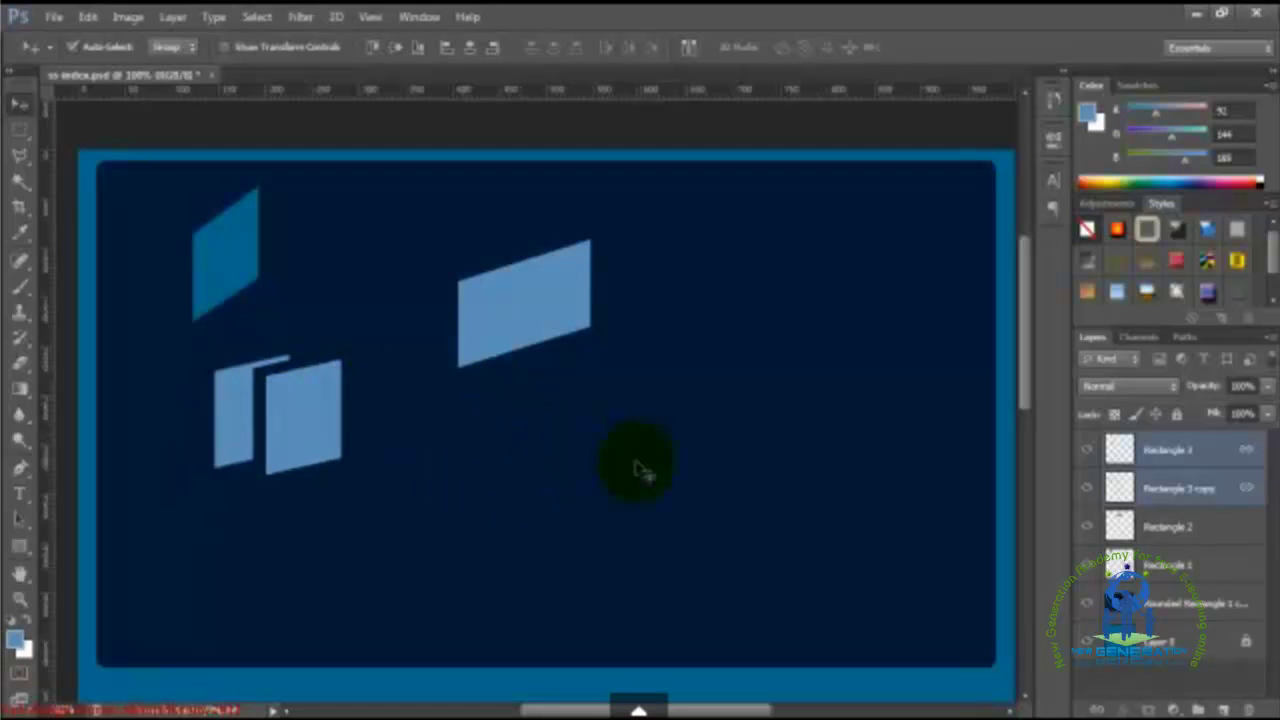
Step: Delete the unneeded Rectangle 2 and Rectangle 1 layers
click(500, 318)
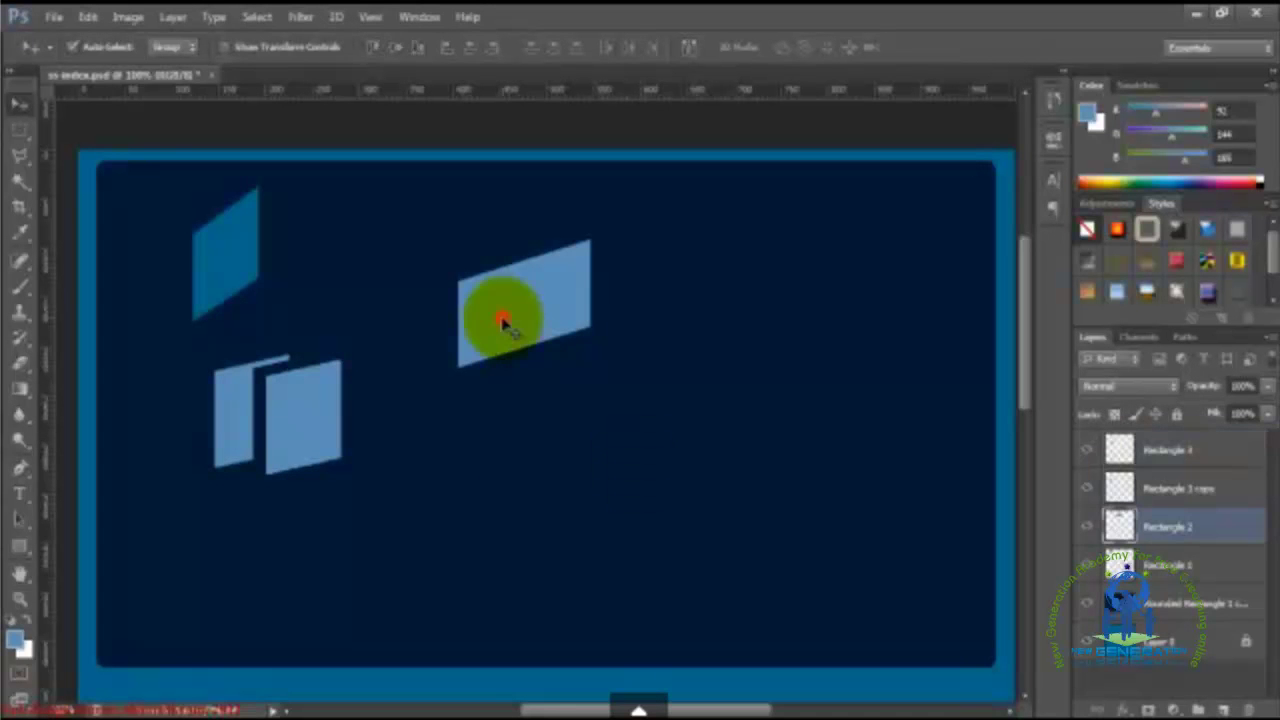
click(1205, 535)
drag(1240, 645, 1248, 708)
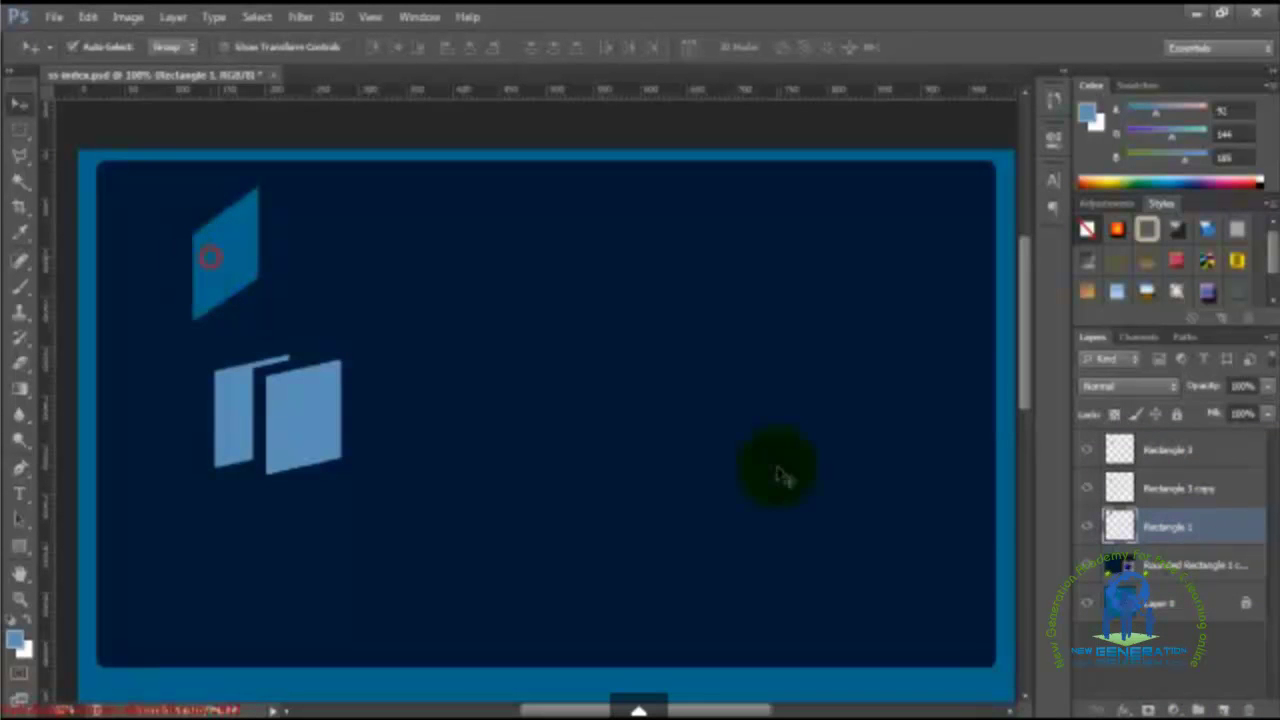
click(1180, 535)
drag(1180, 535, 1250, 706)
Step: Move the linked panels to the upper-left corner of the dark rounded rectangle and scale them down to about three quarters with Free Transform
drag(294, 414, 229, 270)
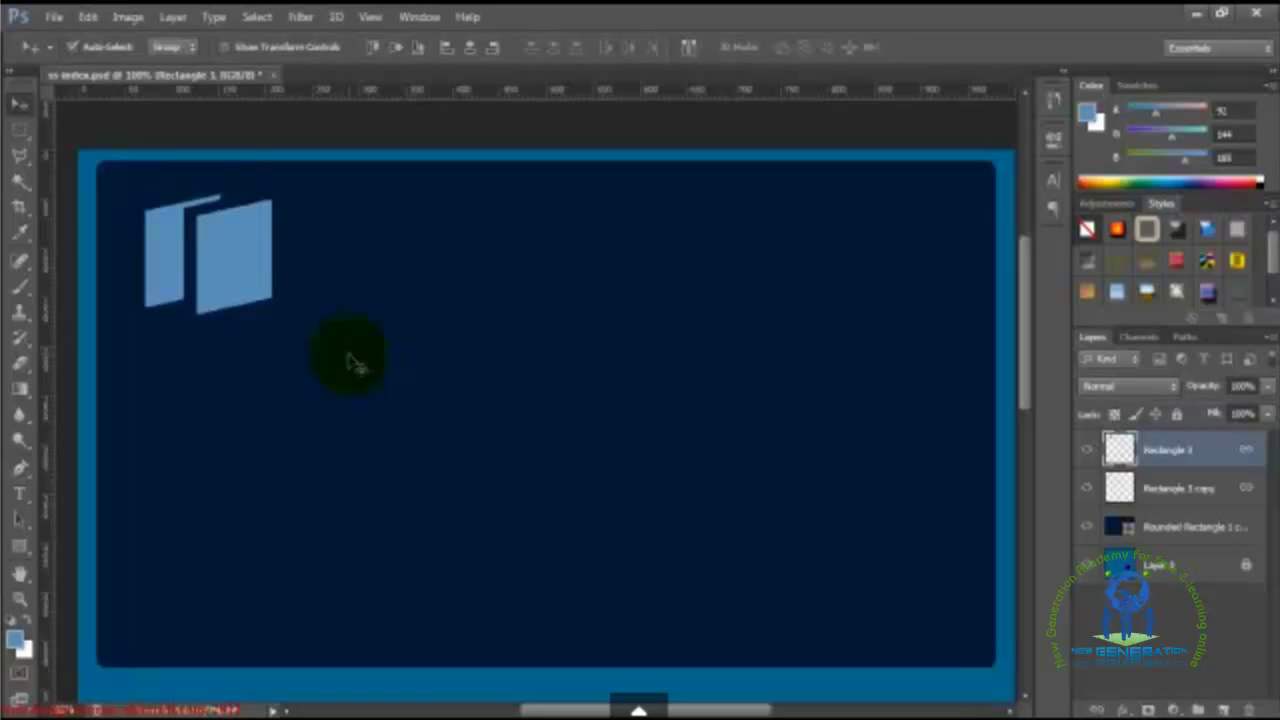
key(ctrl+t)
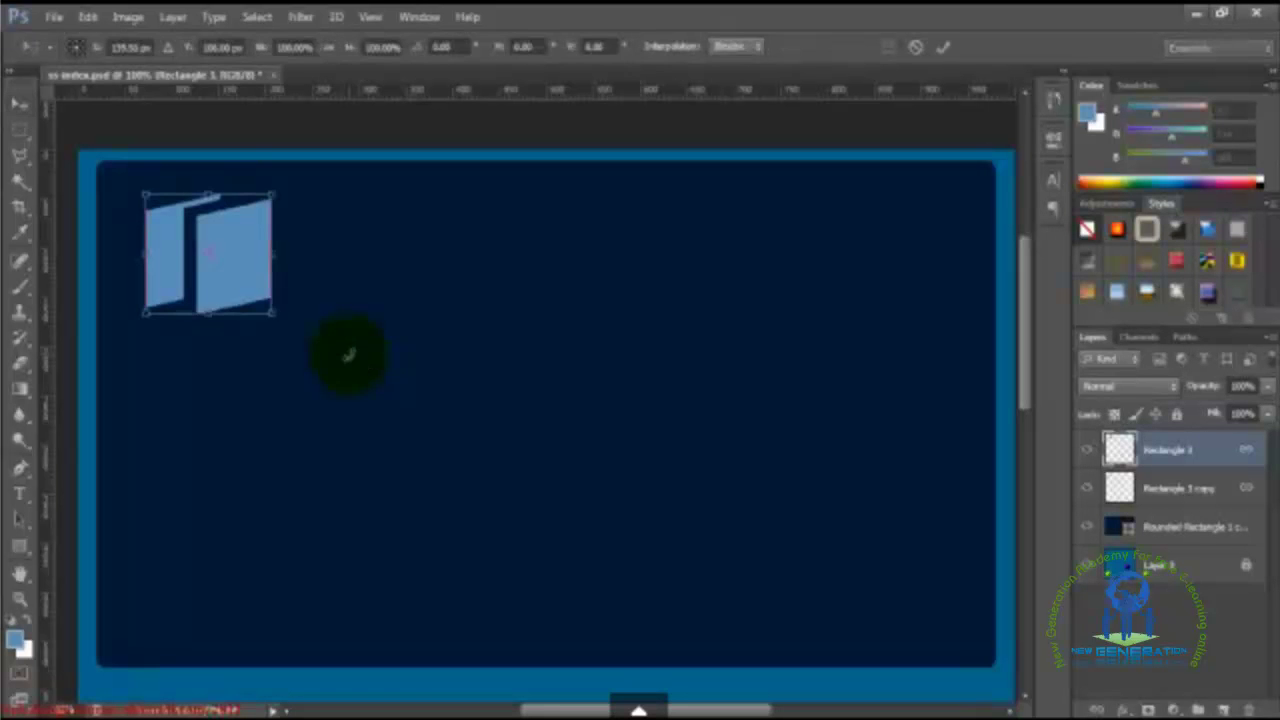
drag(271, 312, 252, 272)
key(Return)
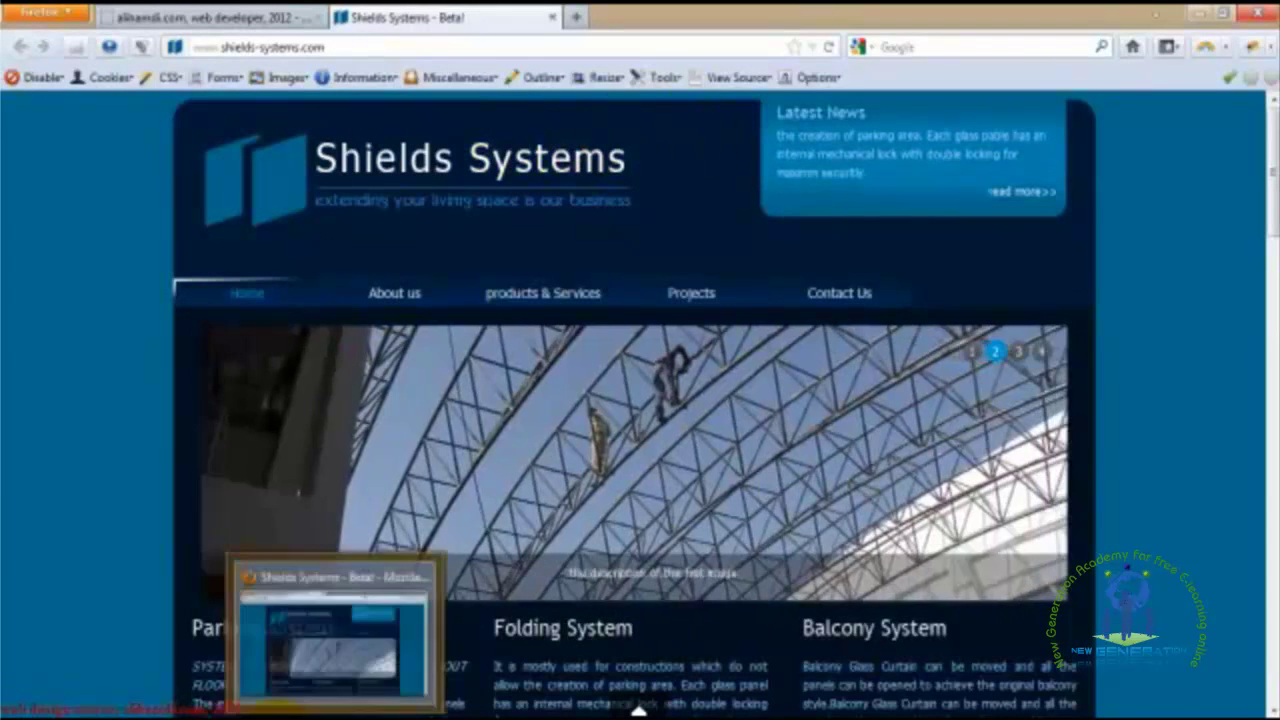
Step: Return to Photoshop from the reference website and activate the Type tool for the logo text
key(alt+Tab)
key(t)
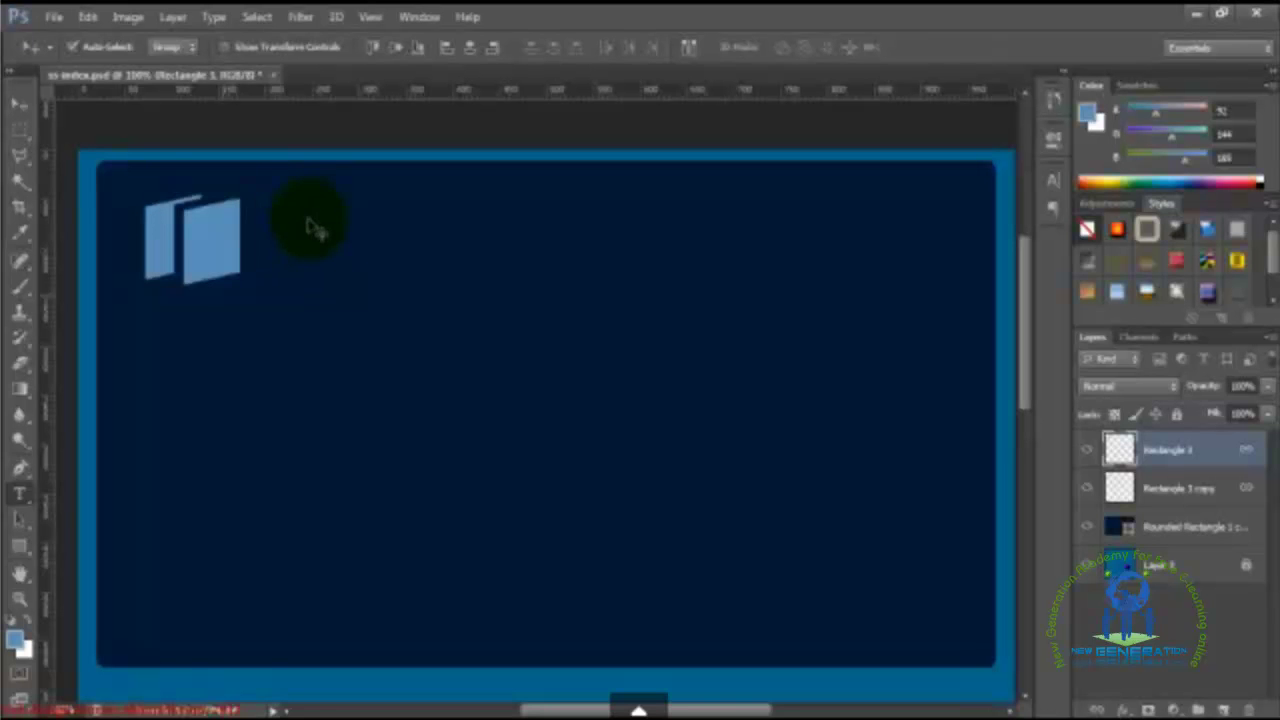
click(18, 493)
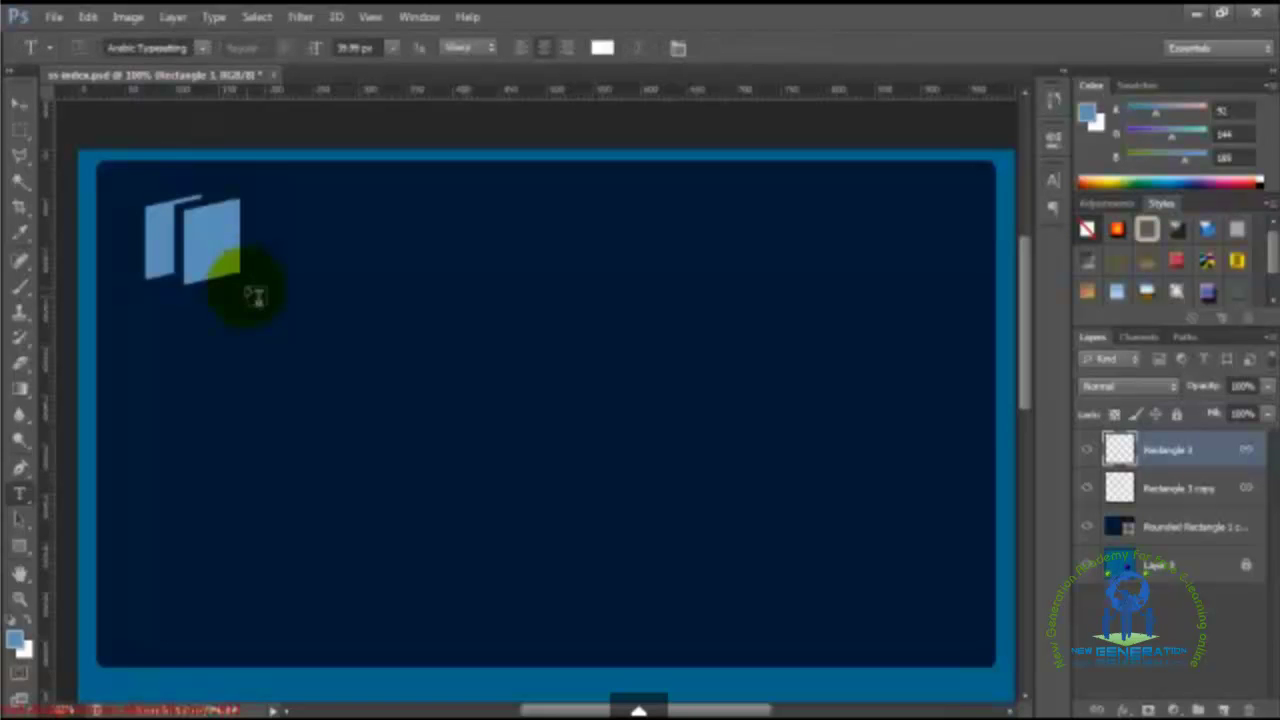
key(ctrl)
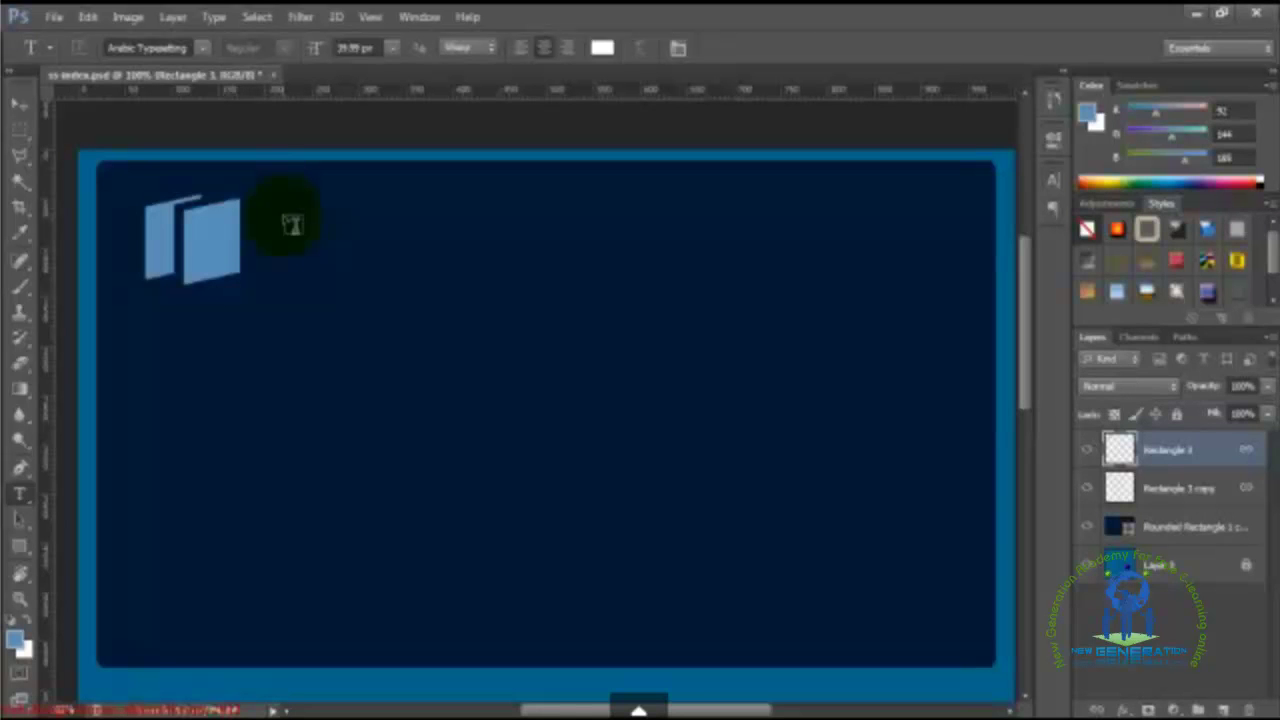
Step: Add the text "Shields Systems" as a new text layer just beside the two slanted panels
click(260, 203)
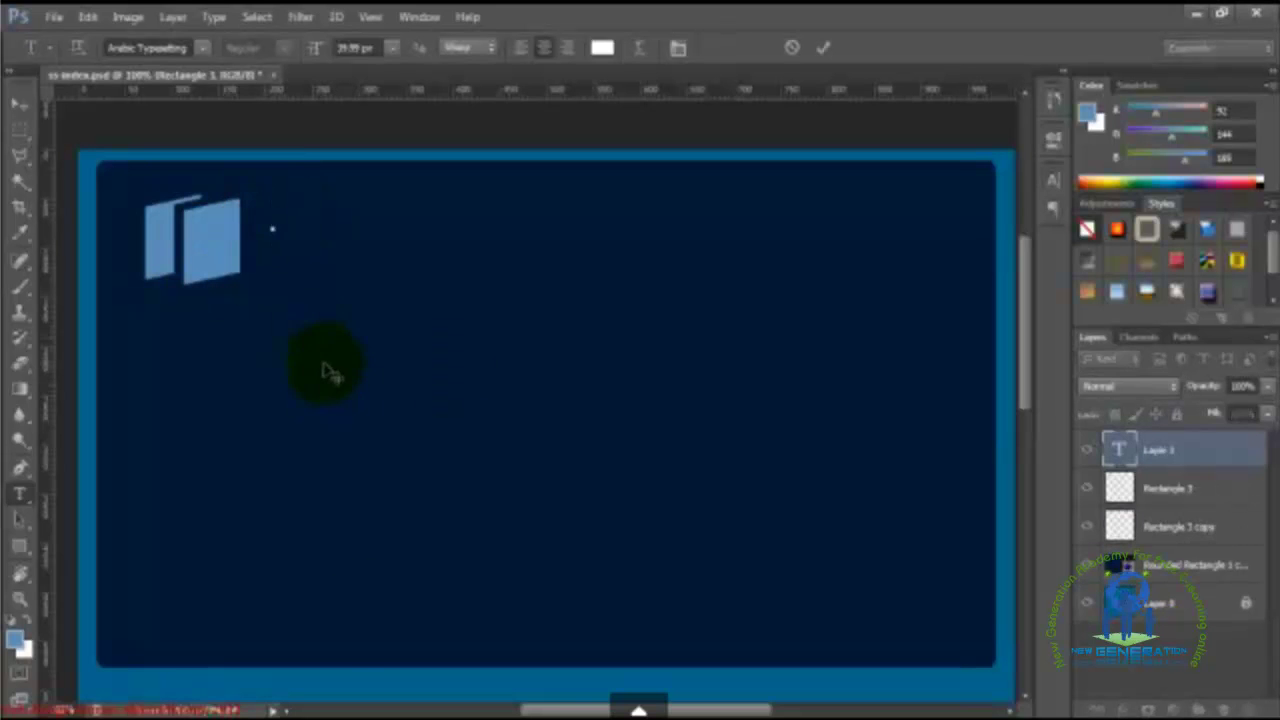
text(Sh)
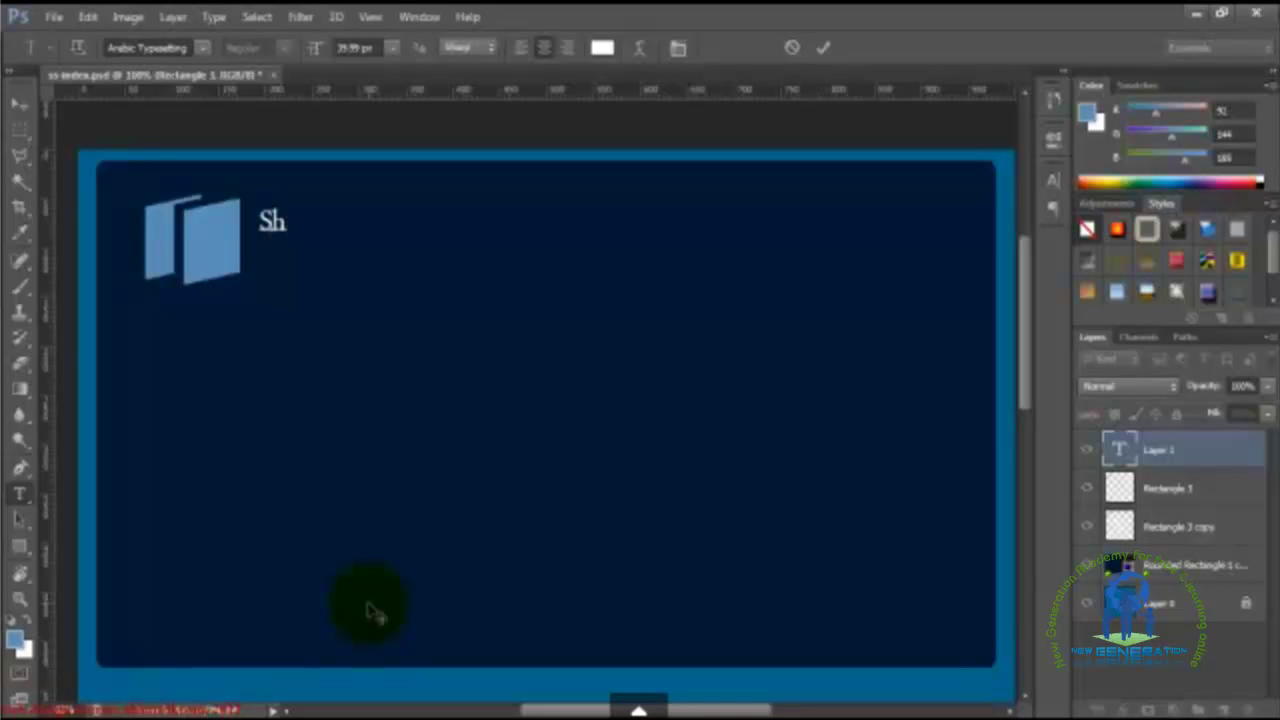
text(iekd)
key(BackSpace)
text(kd)
key(BackSpace)
key(BackSpace)
key(BackSpace)
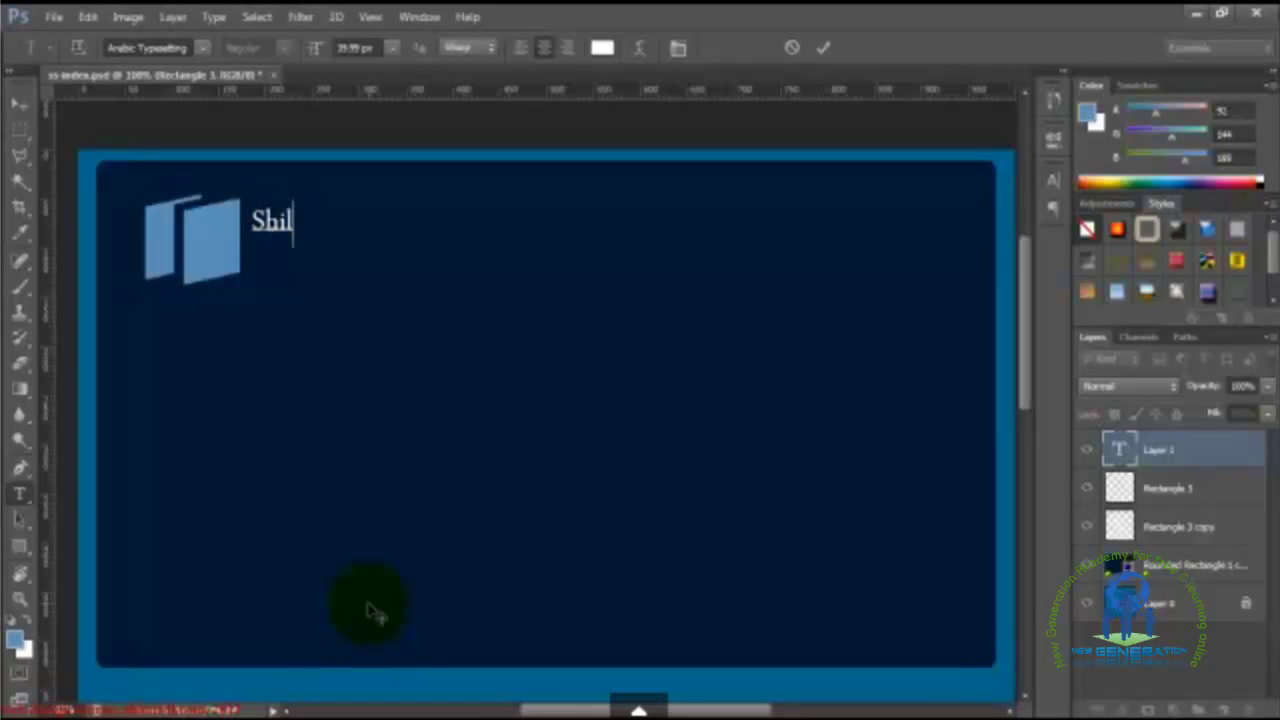
text(lds Systems)
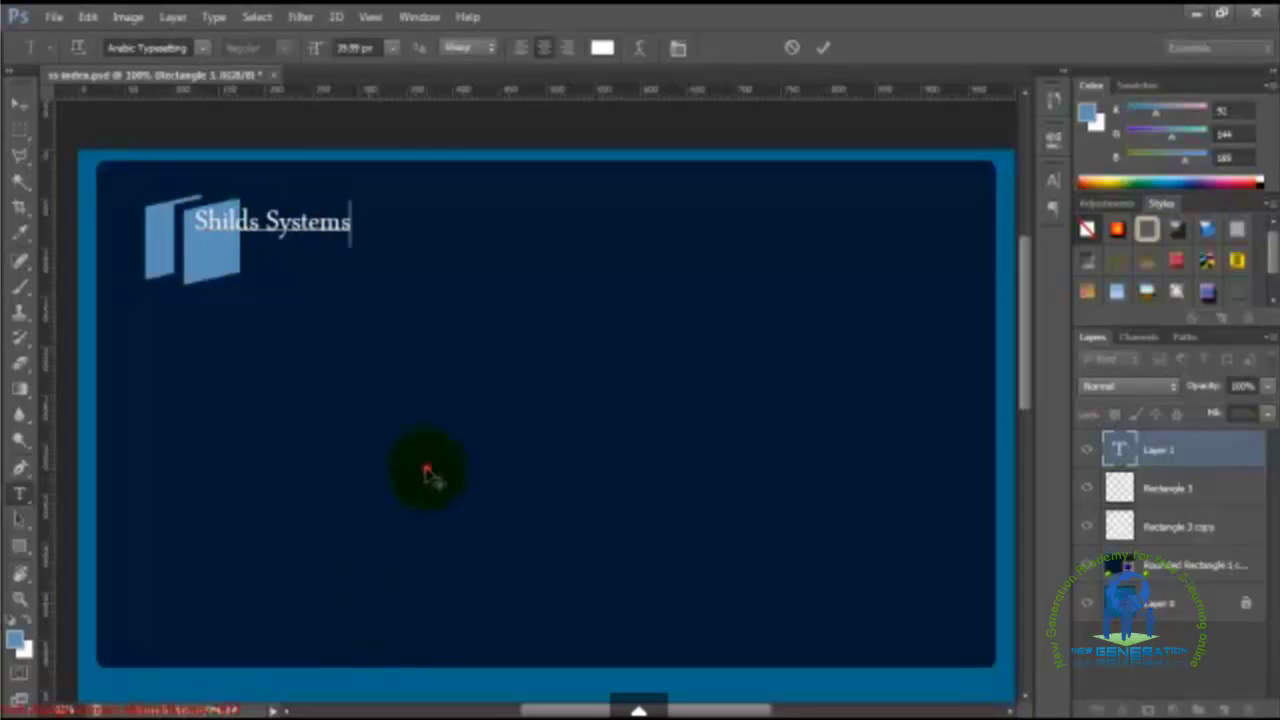
drag(423, 466, 503, 477)
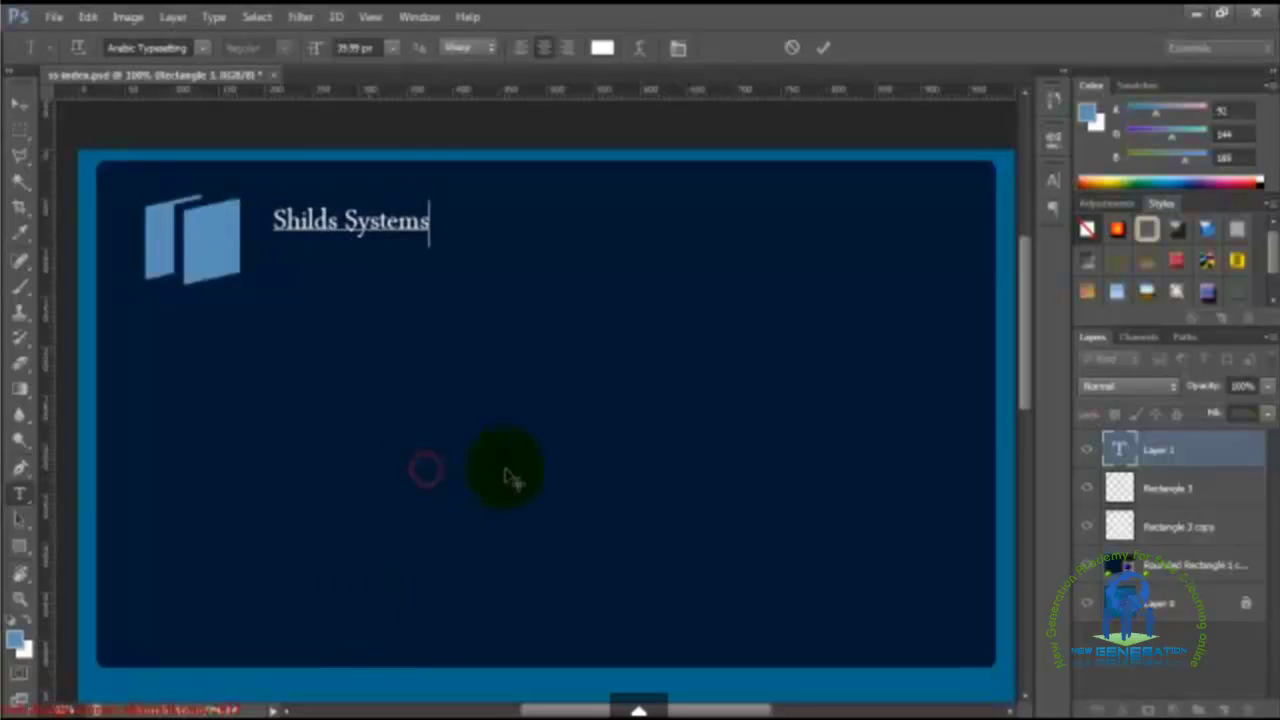
click(310, 225)
text(e)
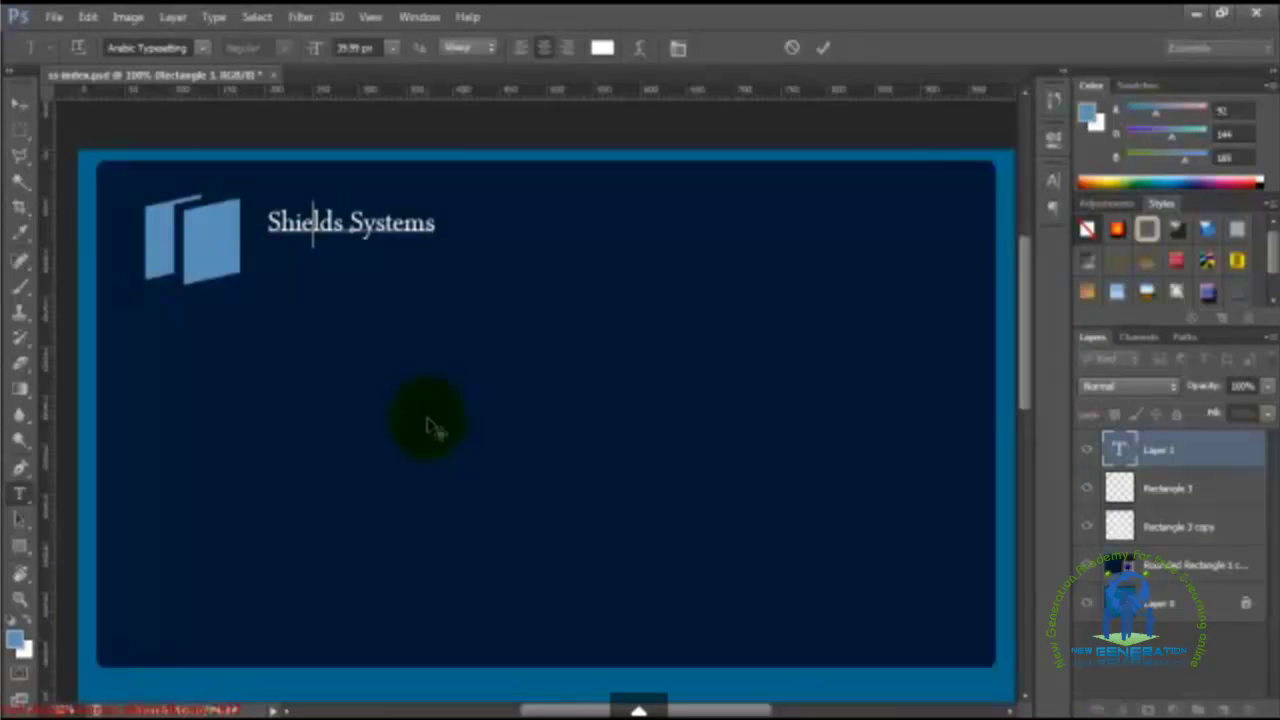
Step: Increase the "Shields Systems" text size to 49.99 px and commit the text layer
key(ctrl+a)
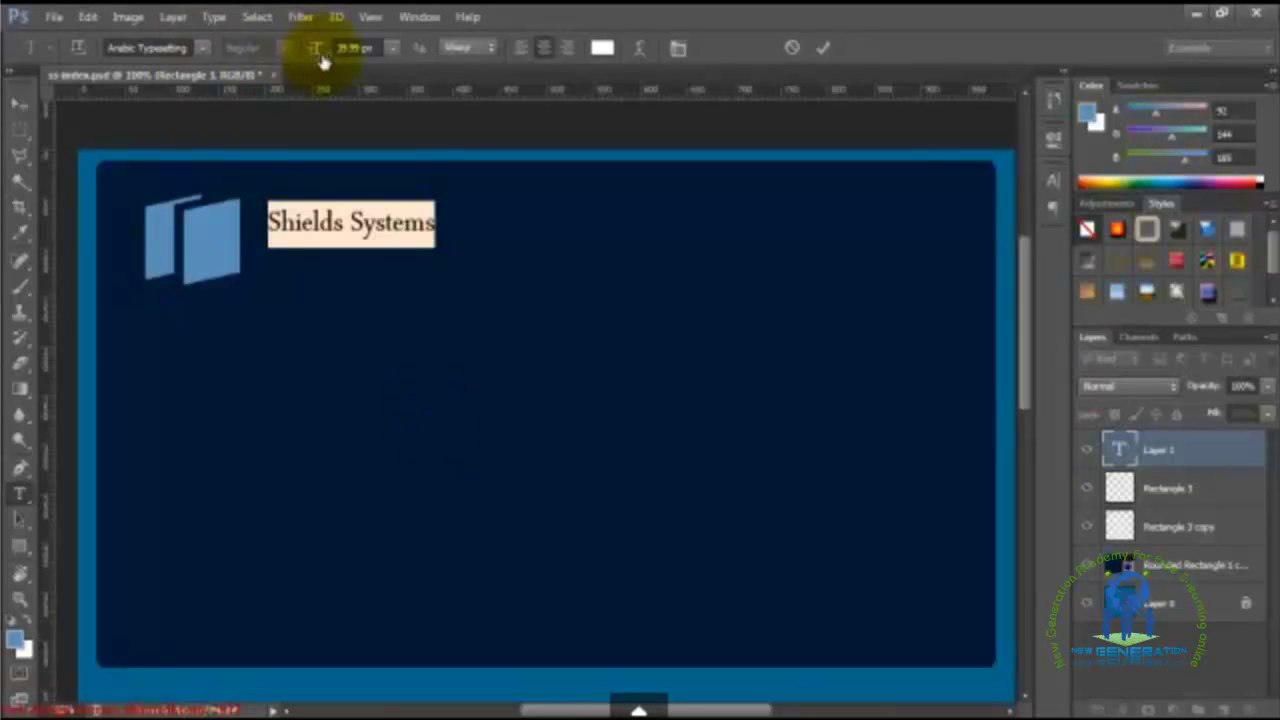
drag(316, 58, 380, 305)
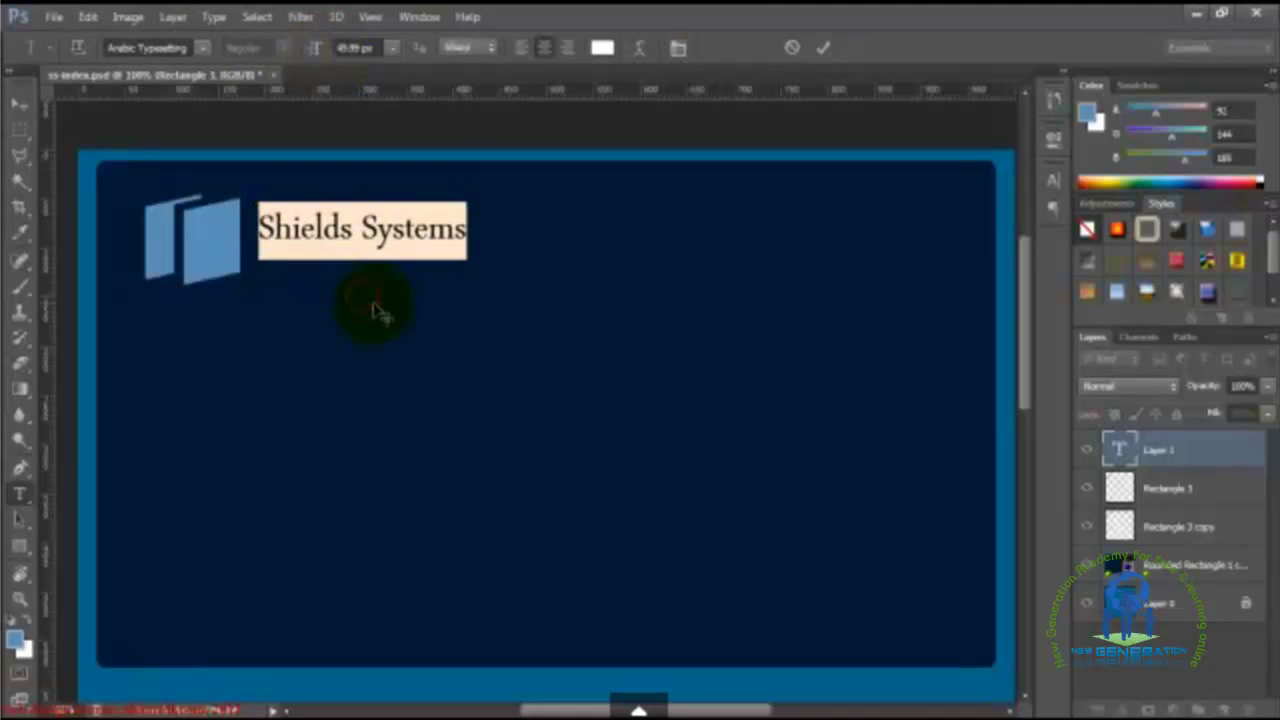
click(824, 47)
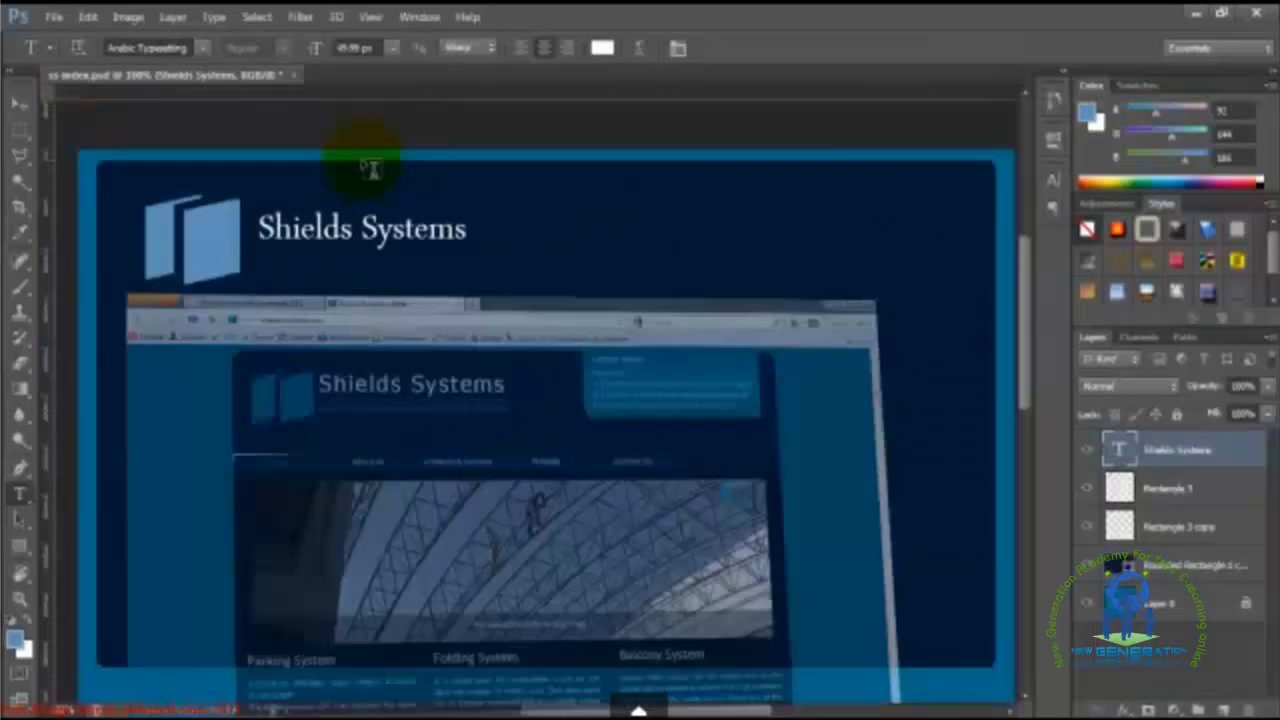
Step: Change the "Shields Systems" text font to Tahoma and reposition the text just beside the logo panels
click(352, 226)
key(ctrl+a)
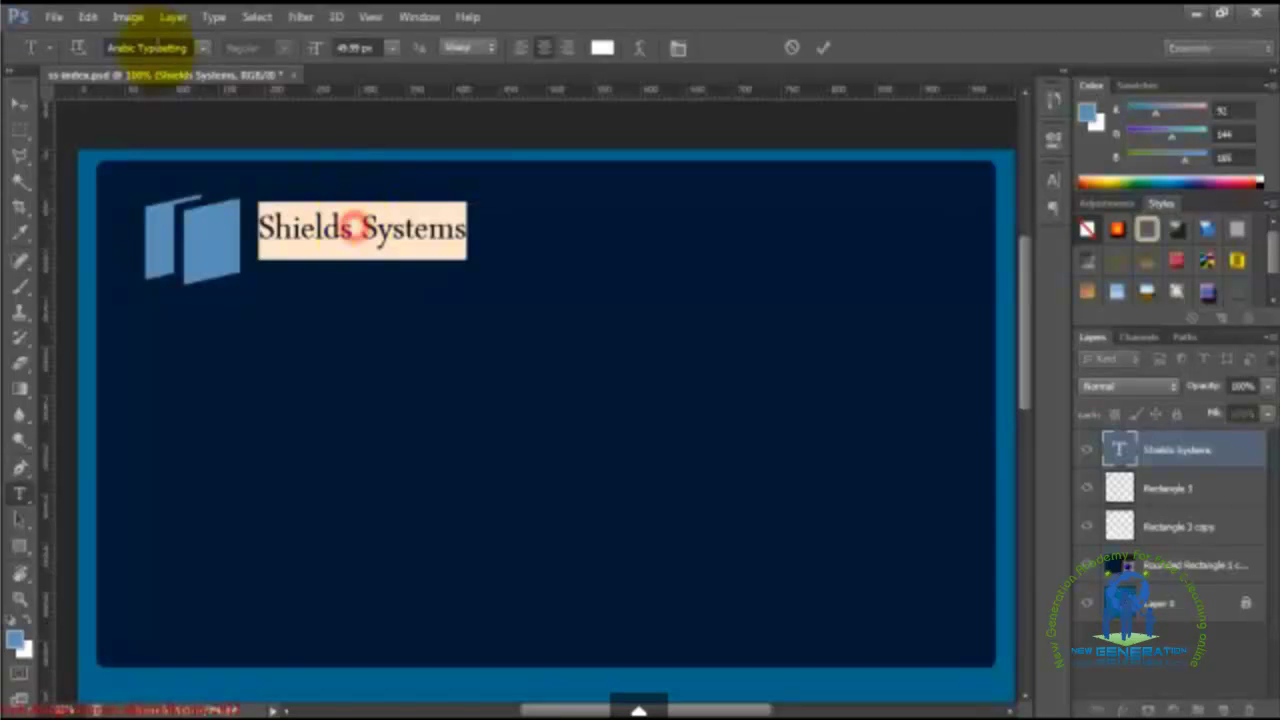
click(147, 47)
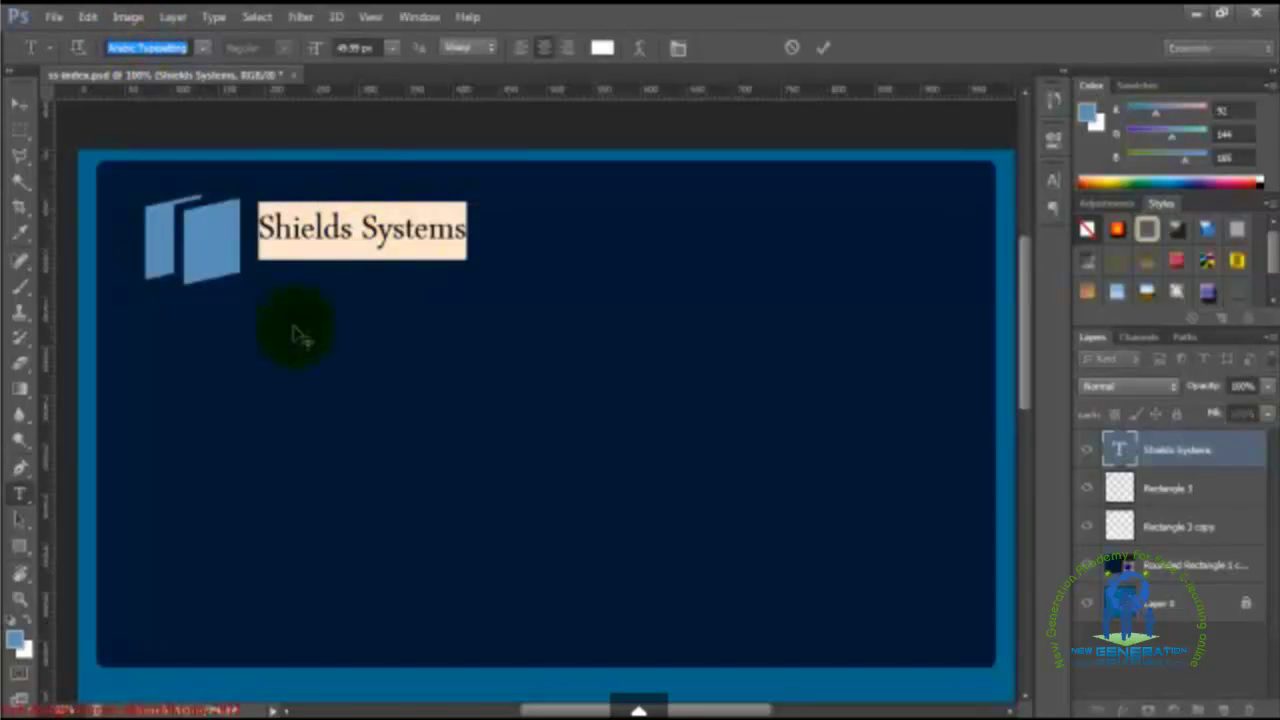
text(Tahoma)
key(Tab)
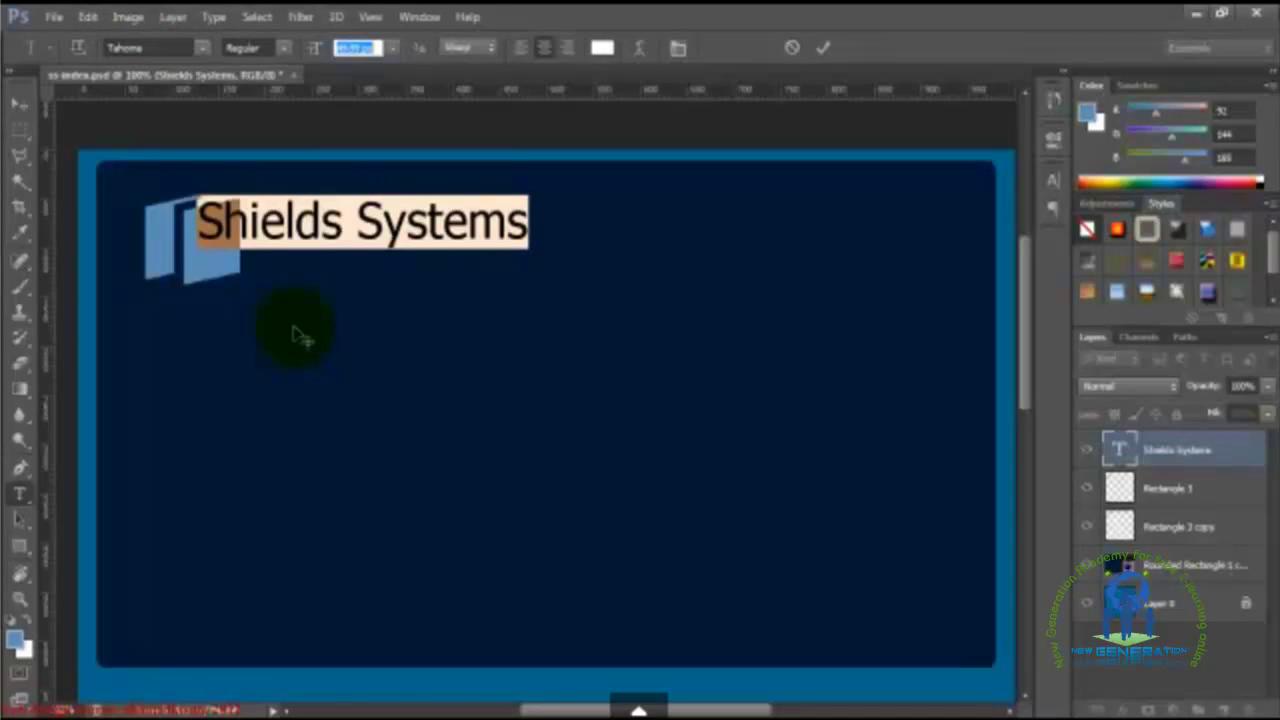
drag(341, 352, 409, 369)
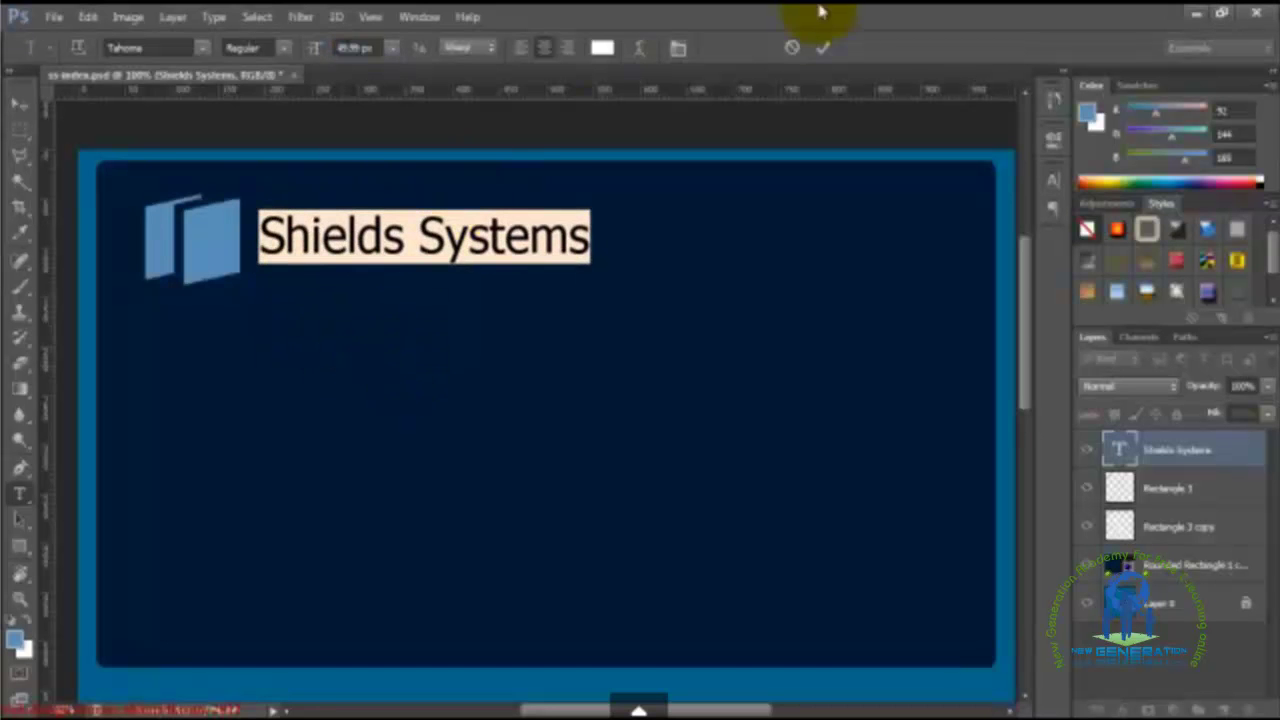
drag(471, 336, 424, 315)
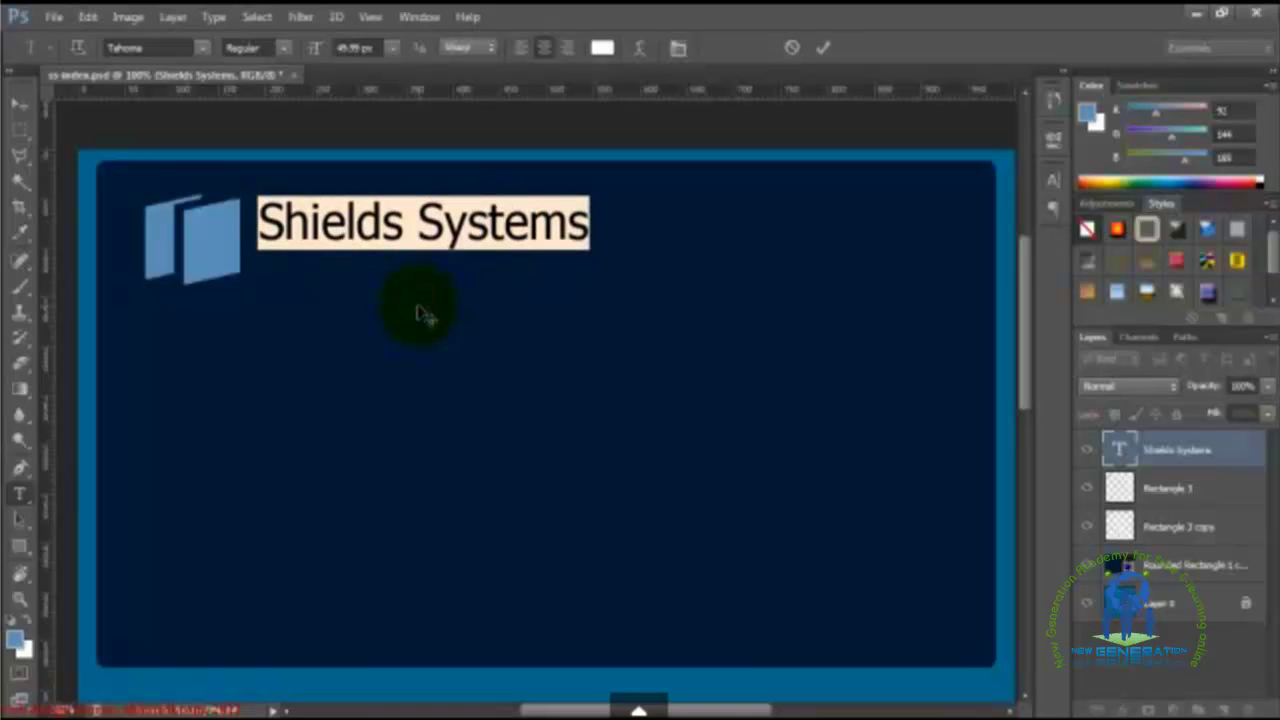
Step: Check the reference website, then reduce the "Shields Systems" text to 35 px and move it closer to the panels
click(330, 698)
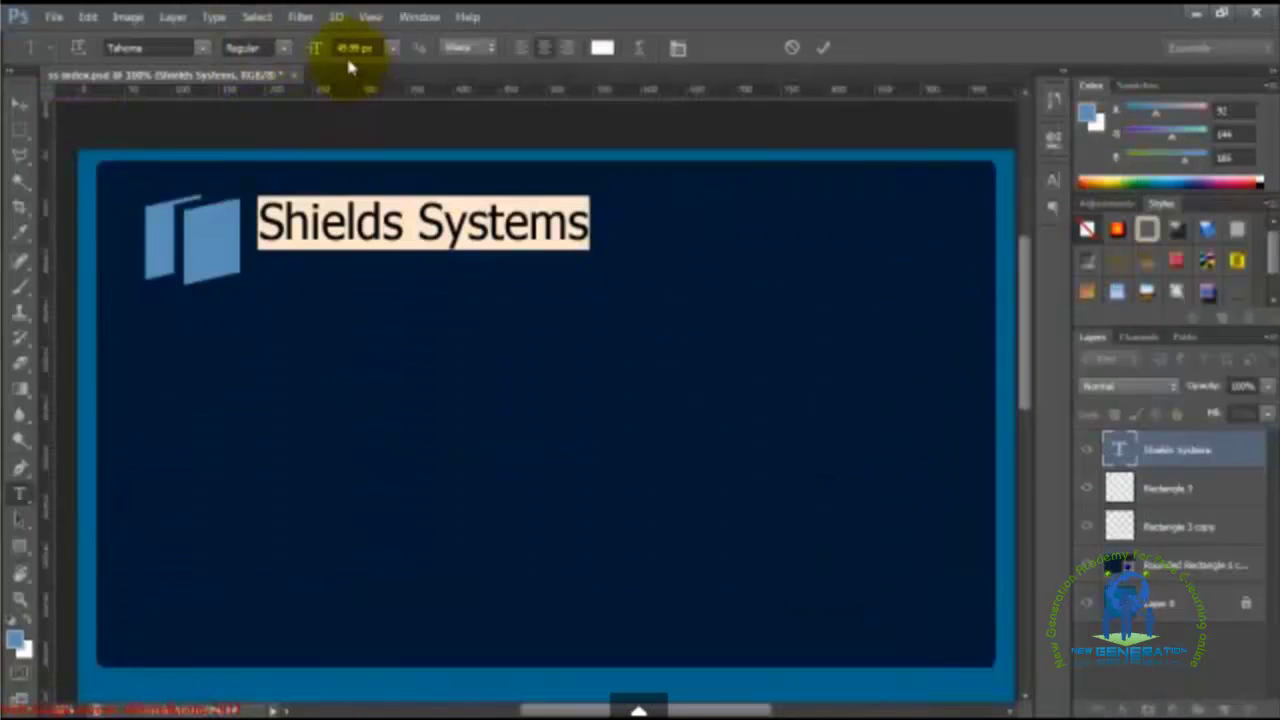
click(348, 48)
text(35)
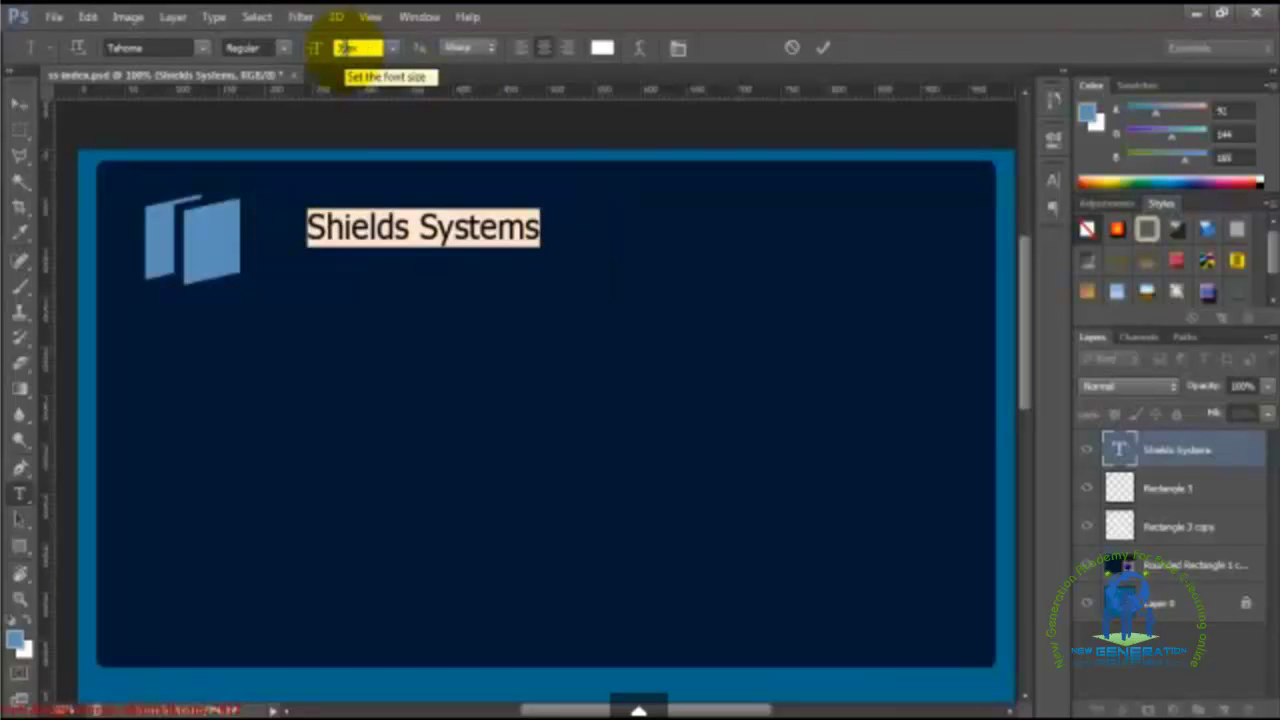
key(Return)
drag(437, 335, 409, 332)
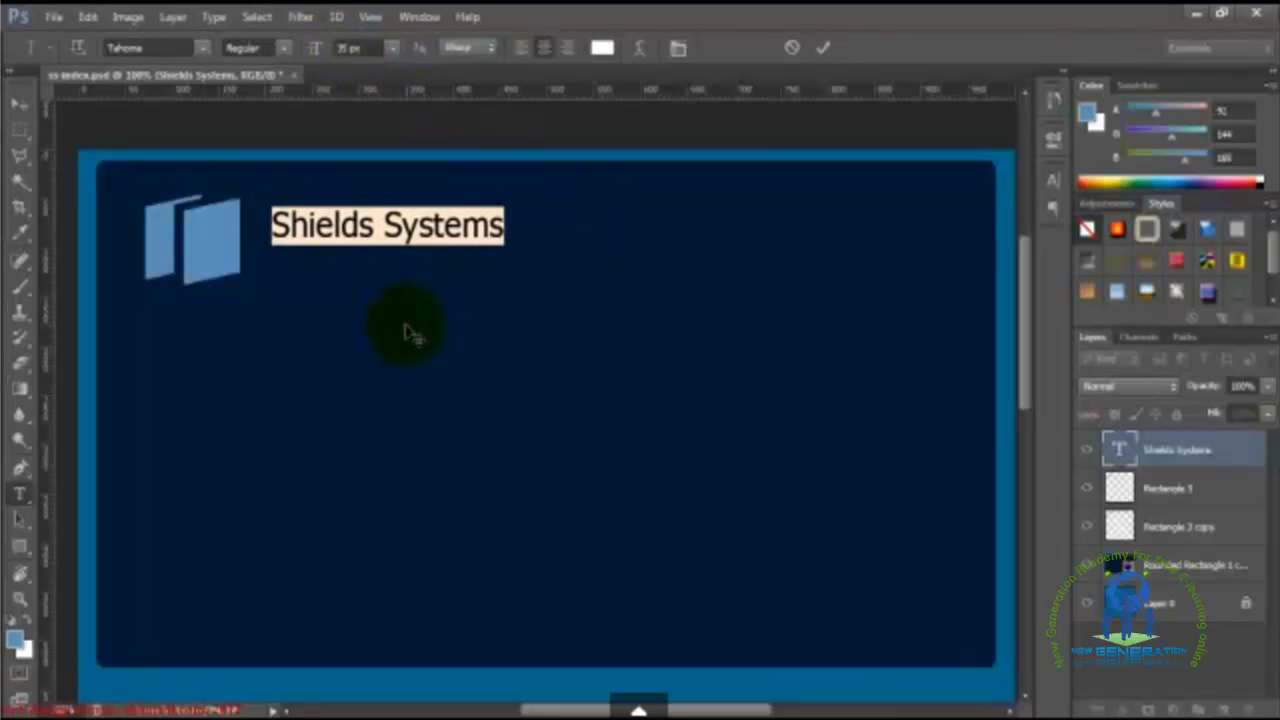
key(ctrl+Return)
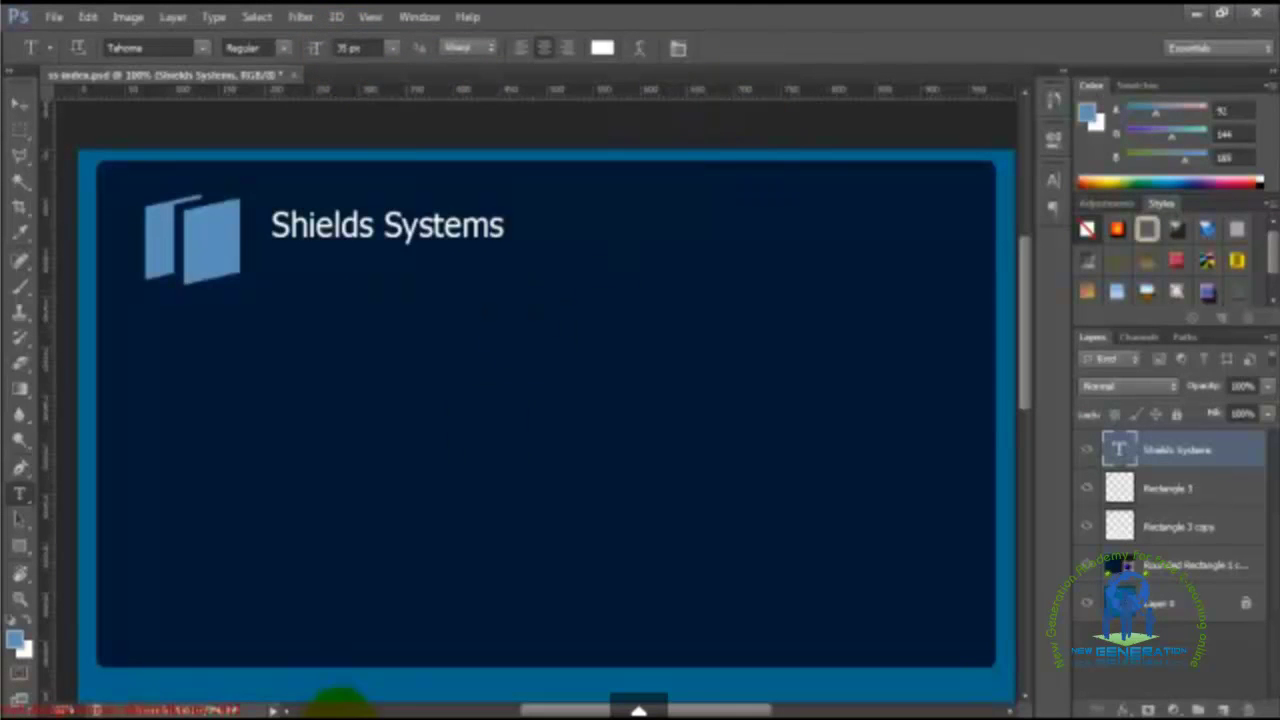
Step: Compare with the Shields Systems site in Firefox, then return to Photoshop and set the "Shields Systems" text size to 40 px
mouse_move(338, 710)
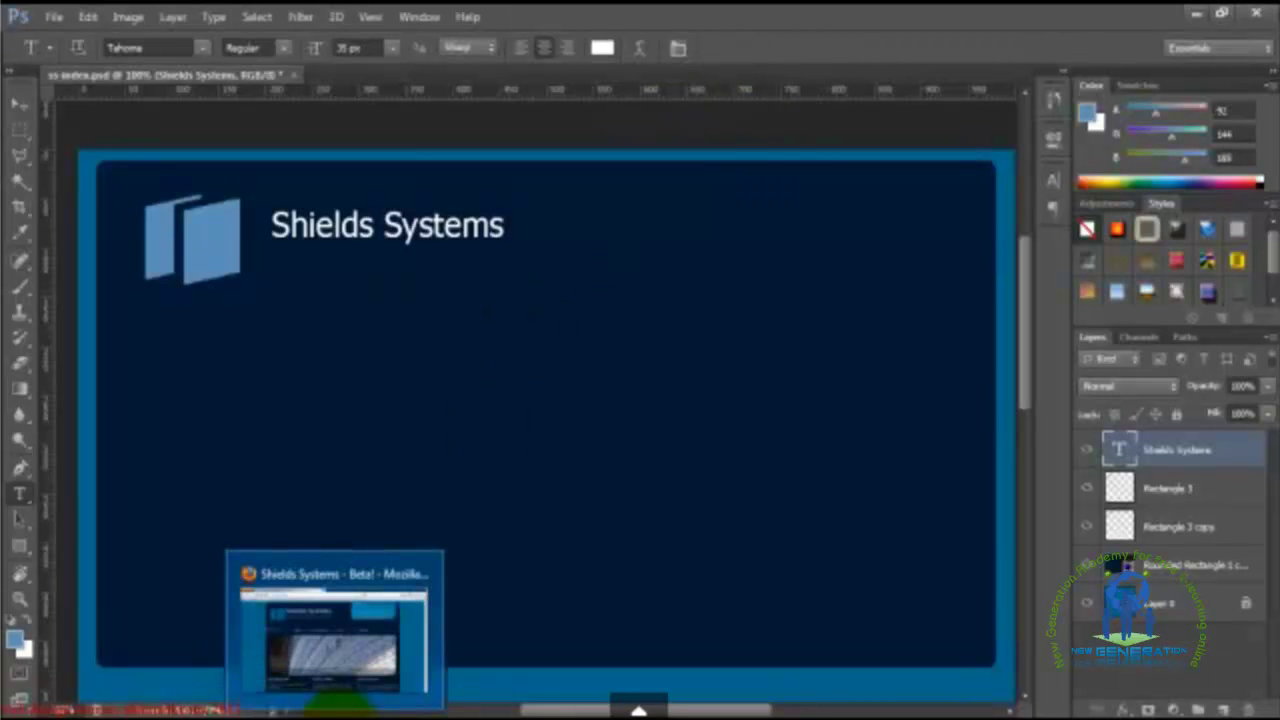
click(338, 710)
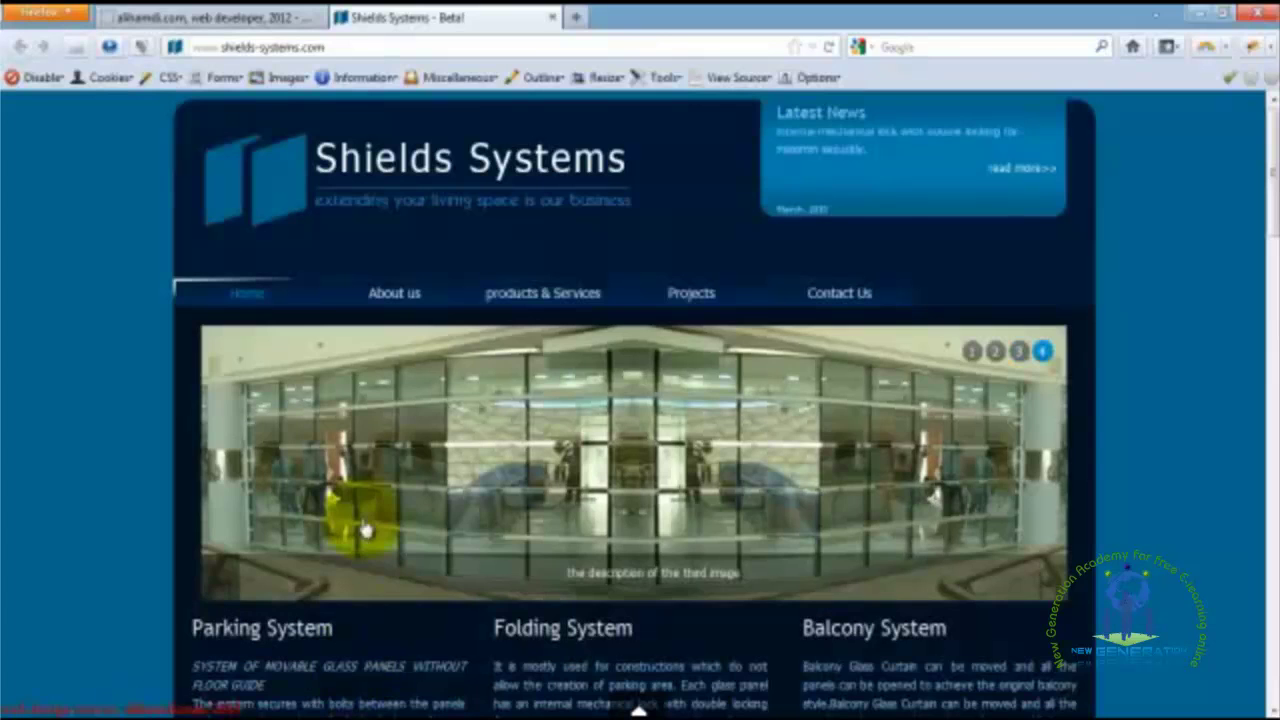
key(alt+Tab)
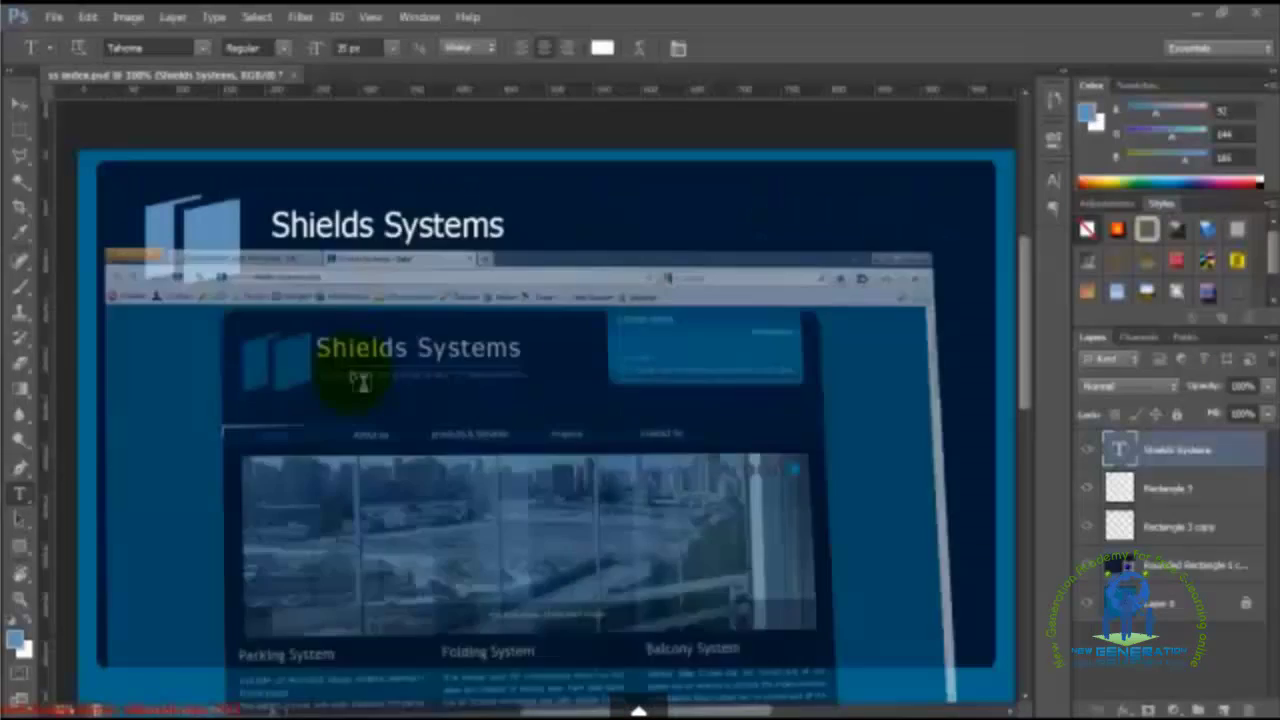
triple_click(355, 226)
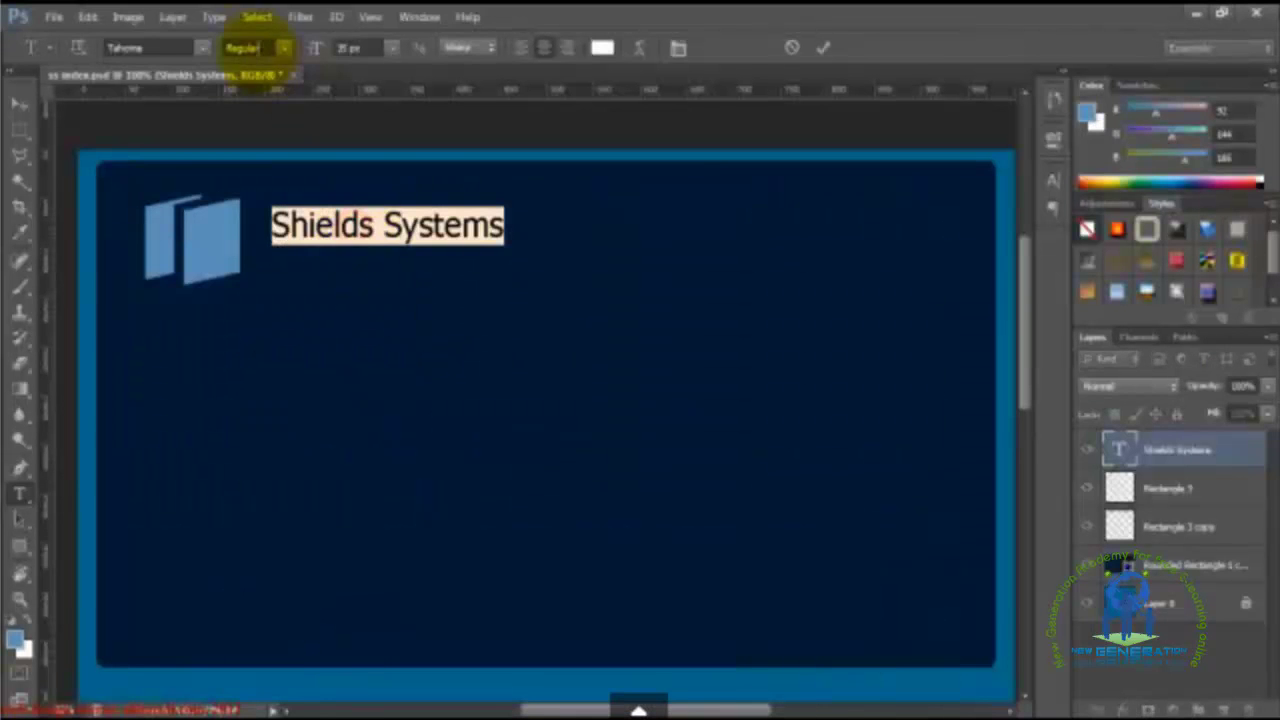
click(350, 47)
key(Up)
key(Up)
key(Up)
key(Up)
key(Up)
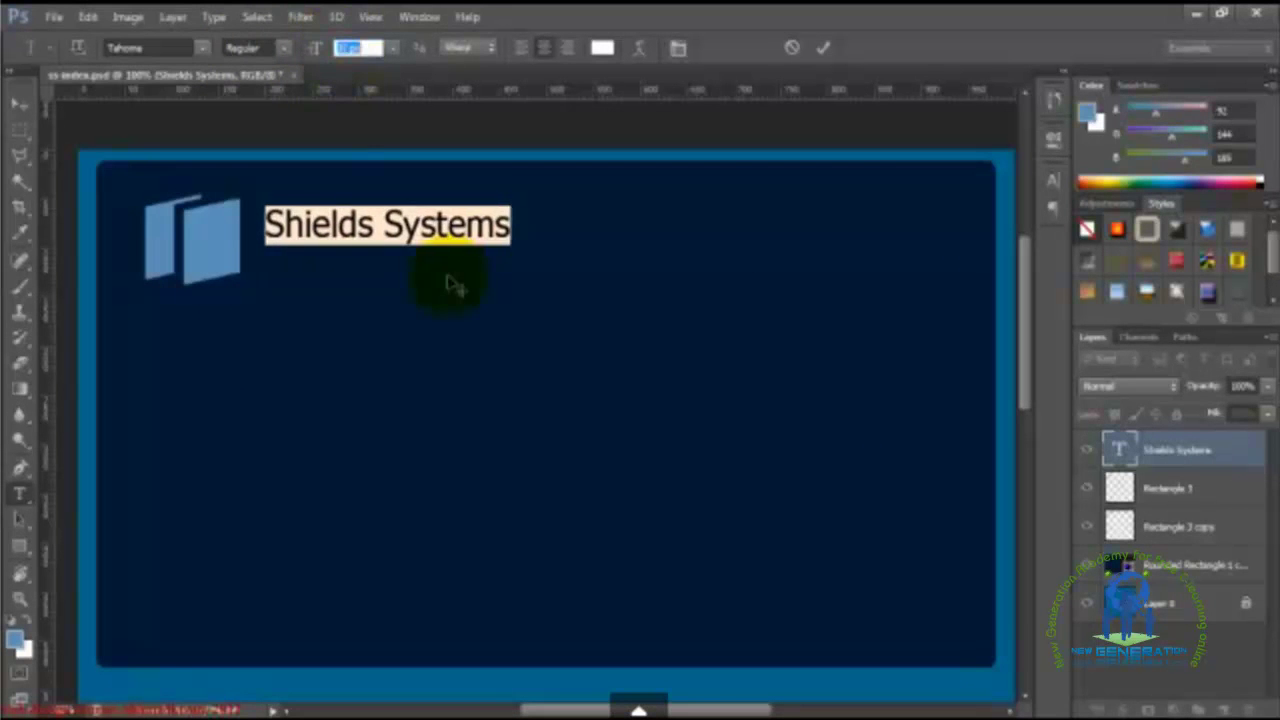
key(Up)
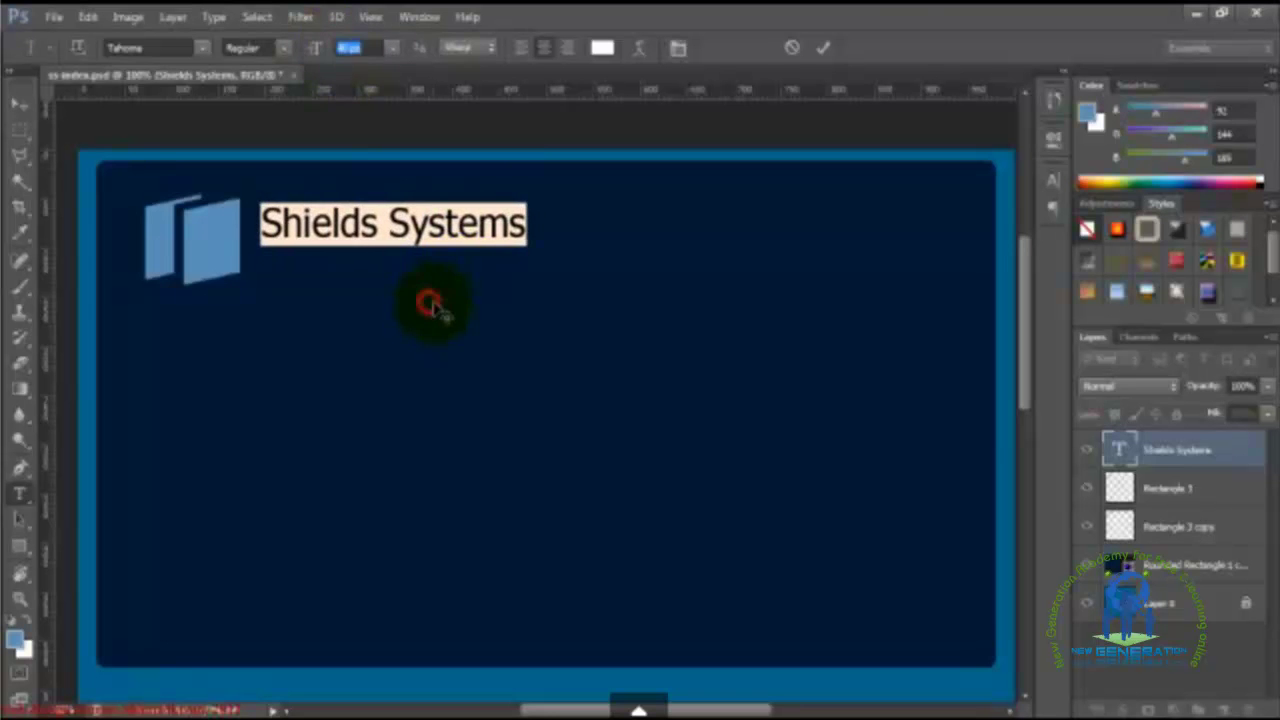
key(Return)
click(826, 48)
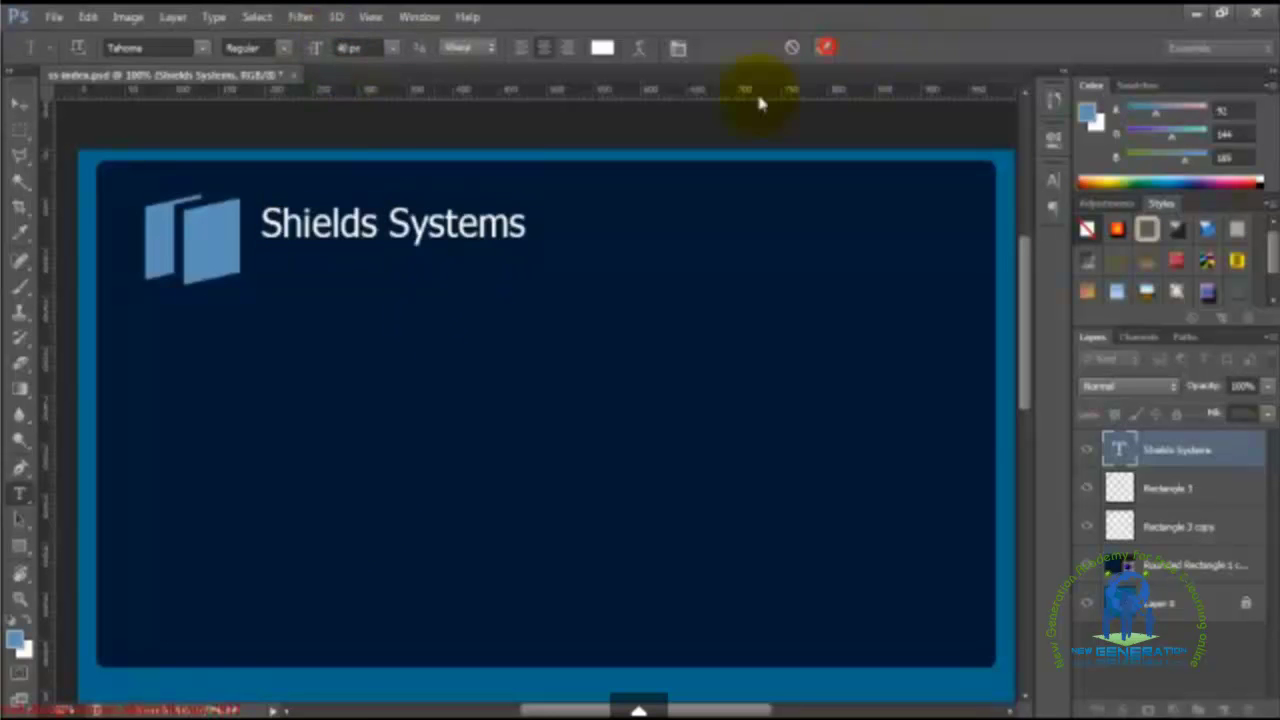
Step: Draw a horizontal light blue line 1 px thick and about 280 px long directly under the "Shields Systems" text
click(330, 716)
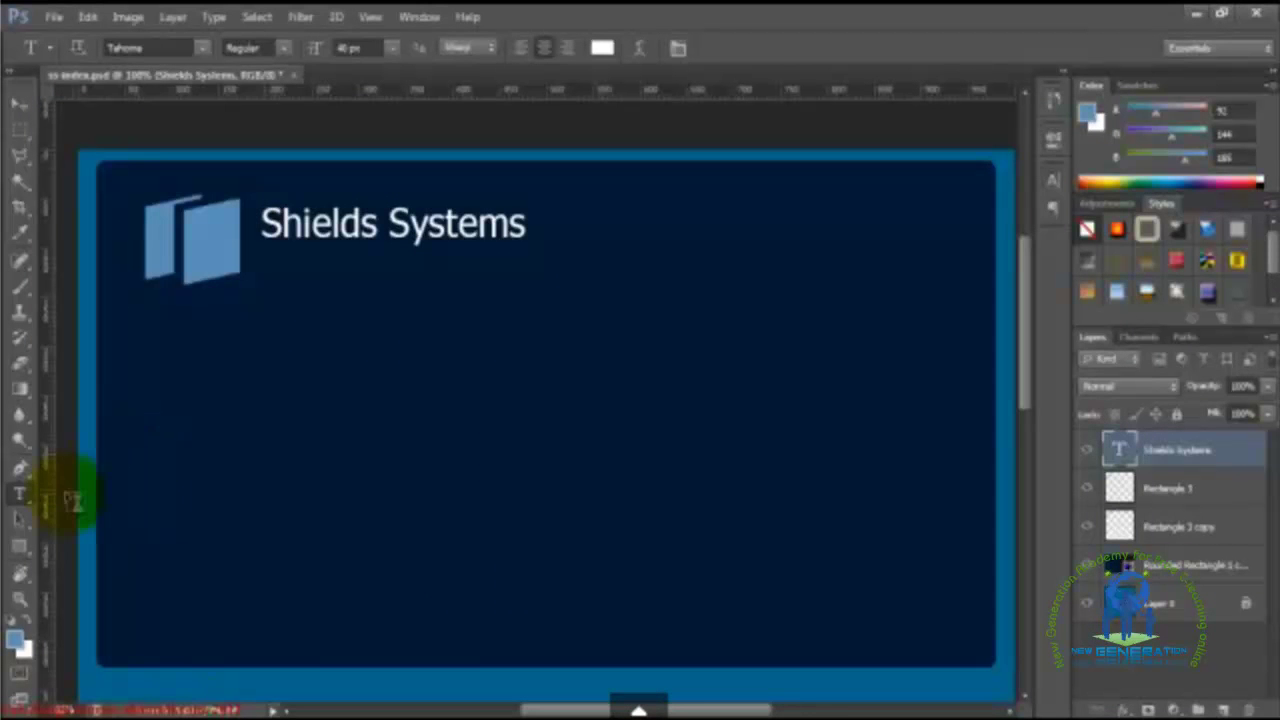
click(21, 545)
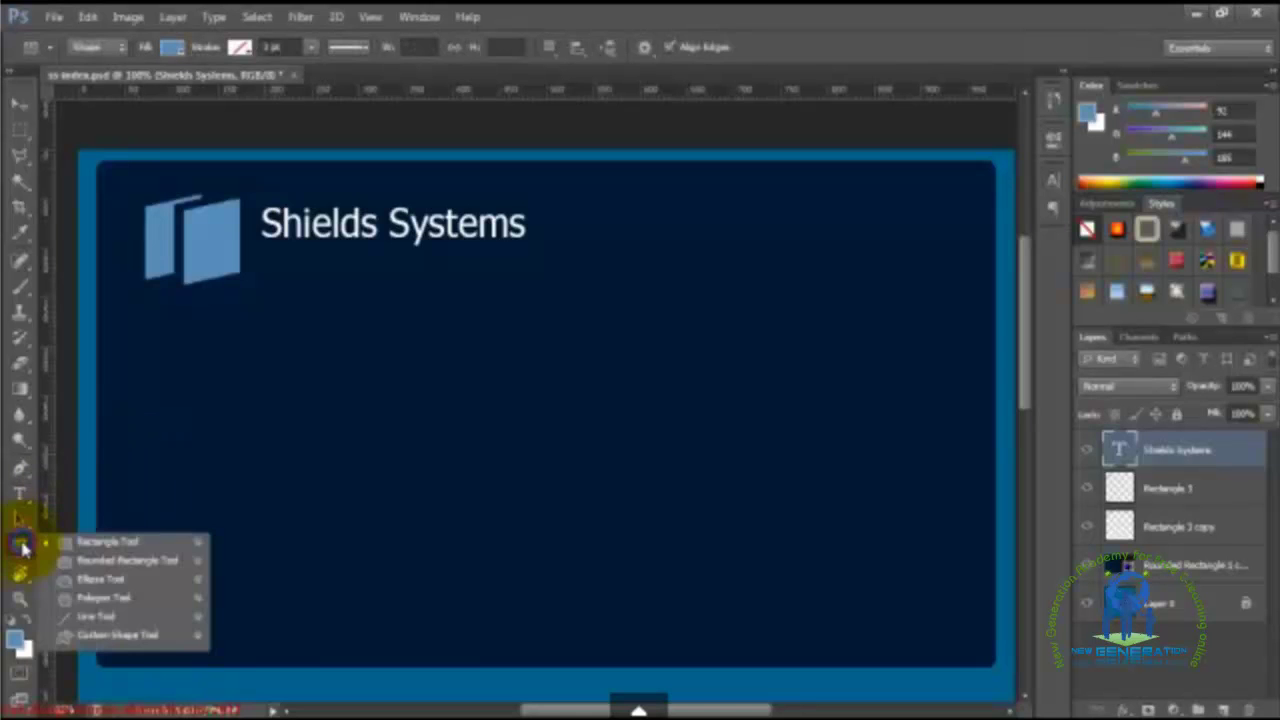
click(80, 616)
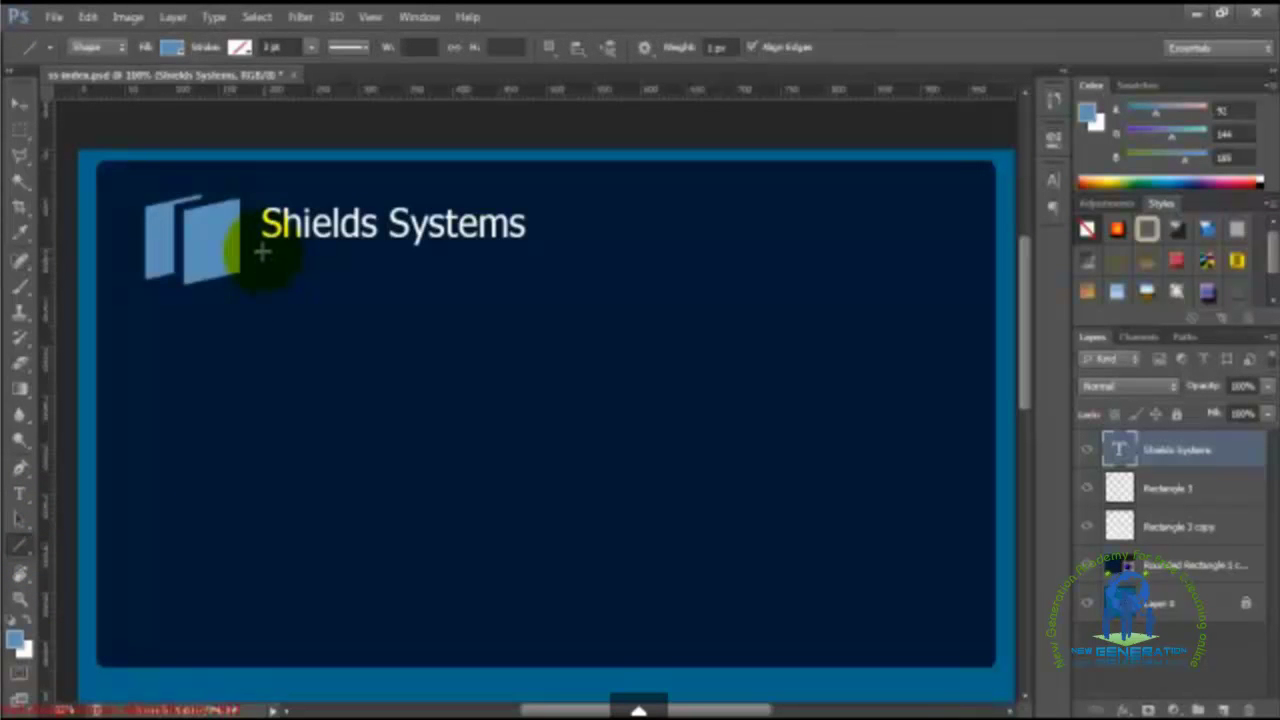
drag(263, 251, 521, 287)
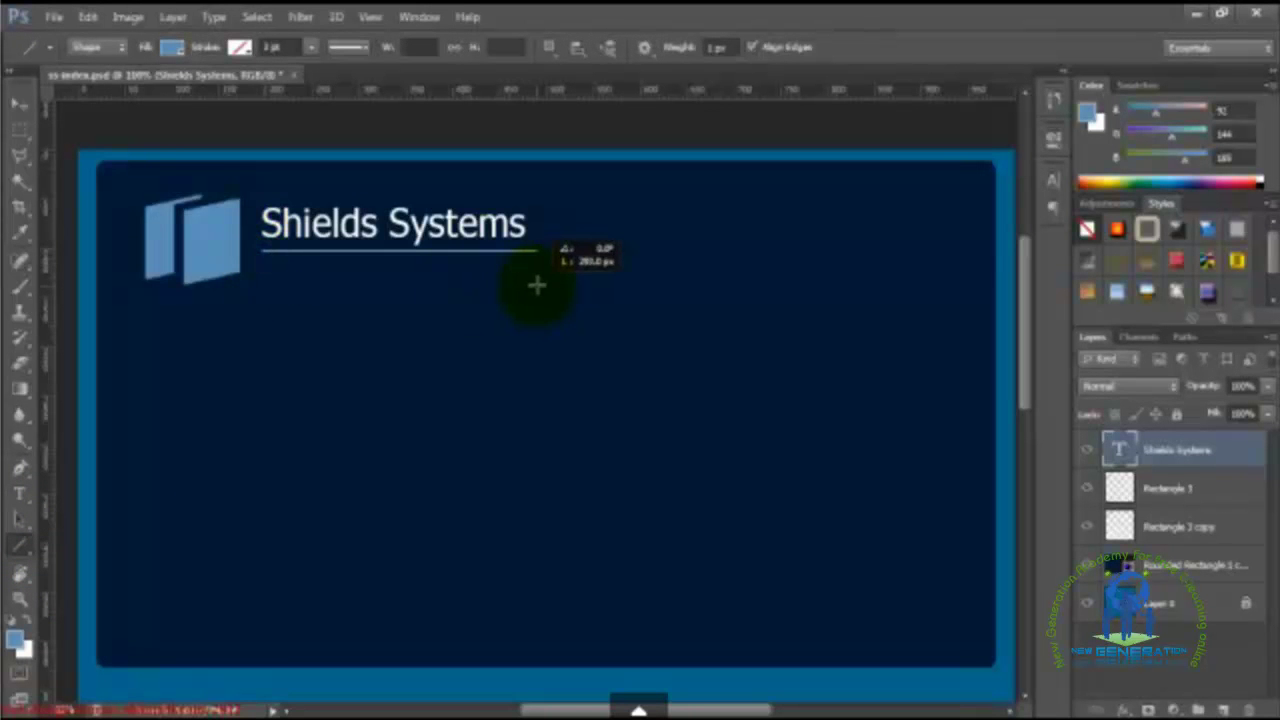
drag(524, 284, 524, 283)
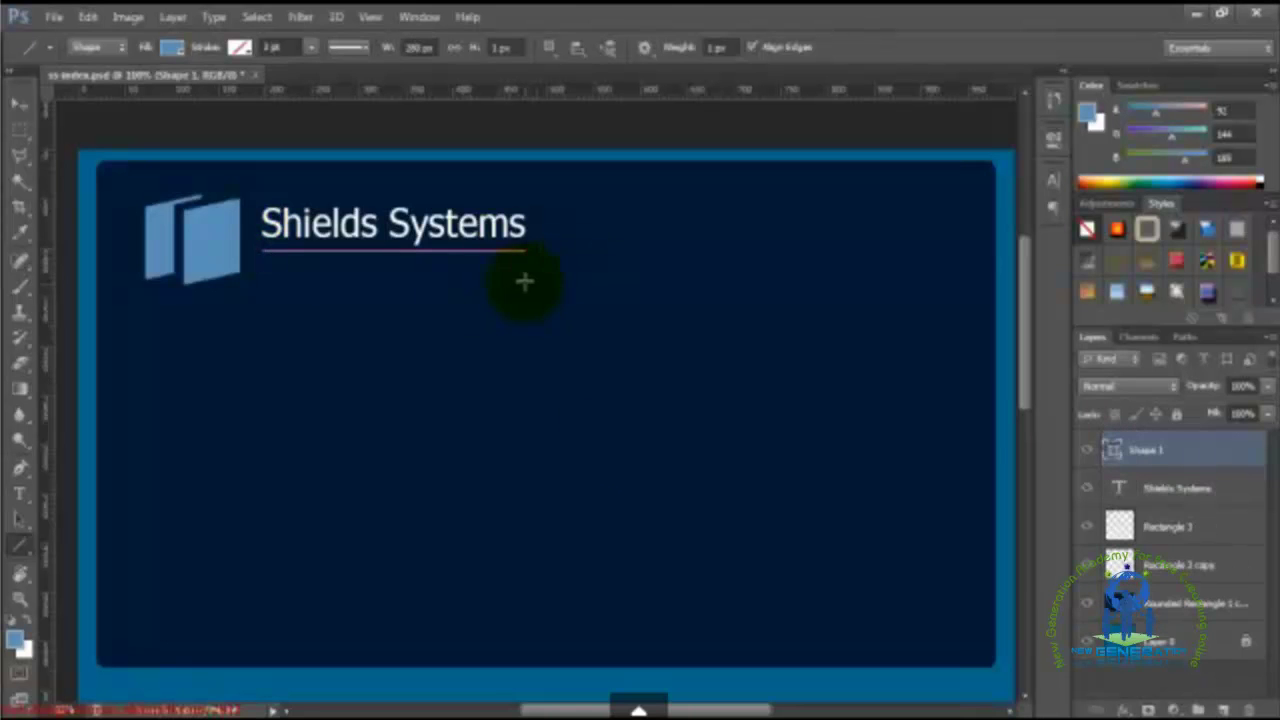
Step: Add the tagline "extending your living space is our business" as a separate 20 px text layer and place it directly under the light blue line
click(1183, 499)
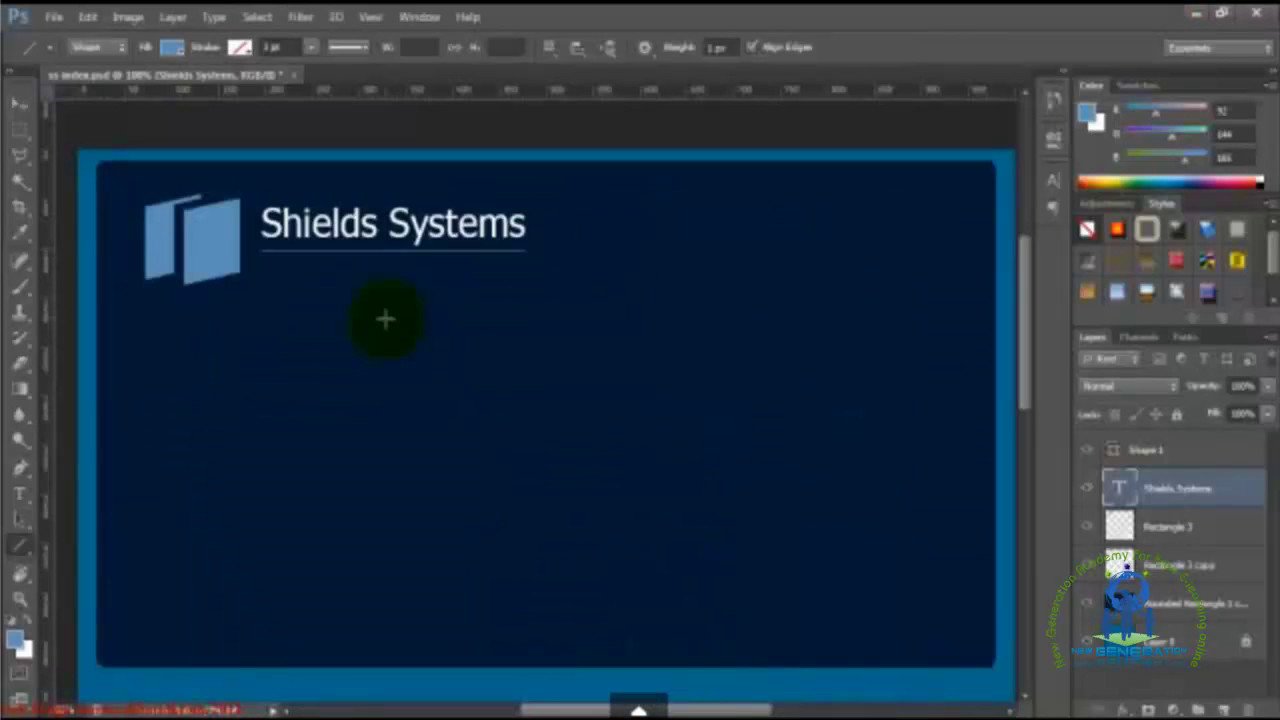
key(t)
click(249, 380)
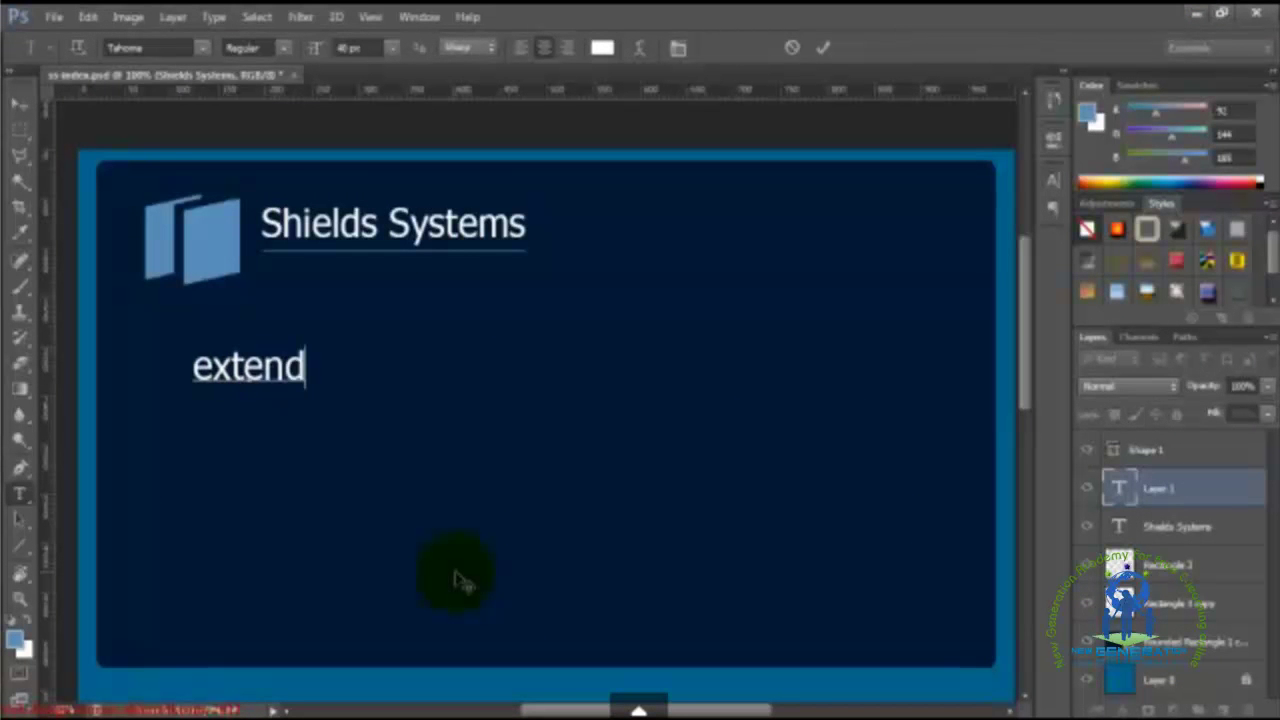
text(extending you)
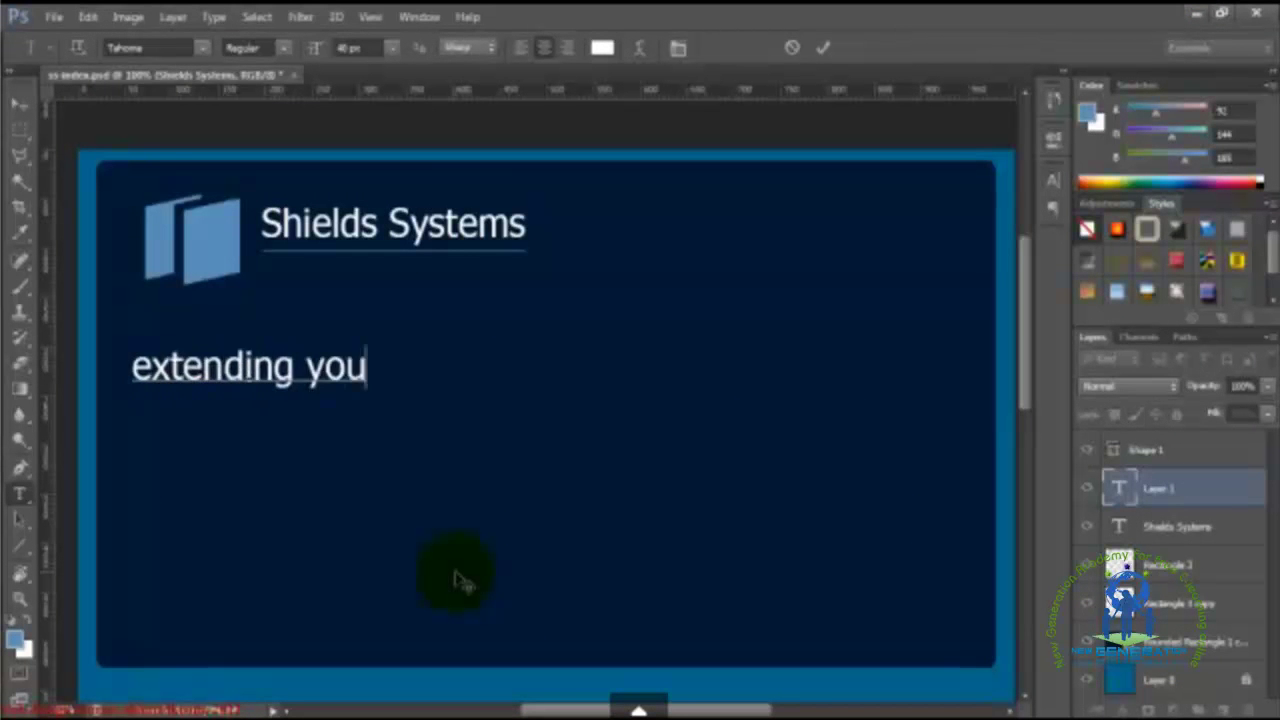
text(r li)
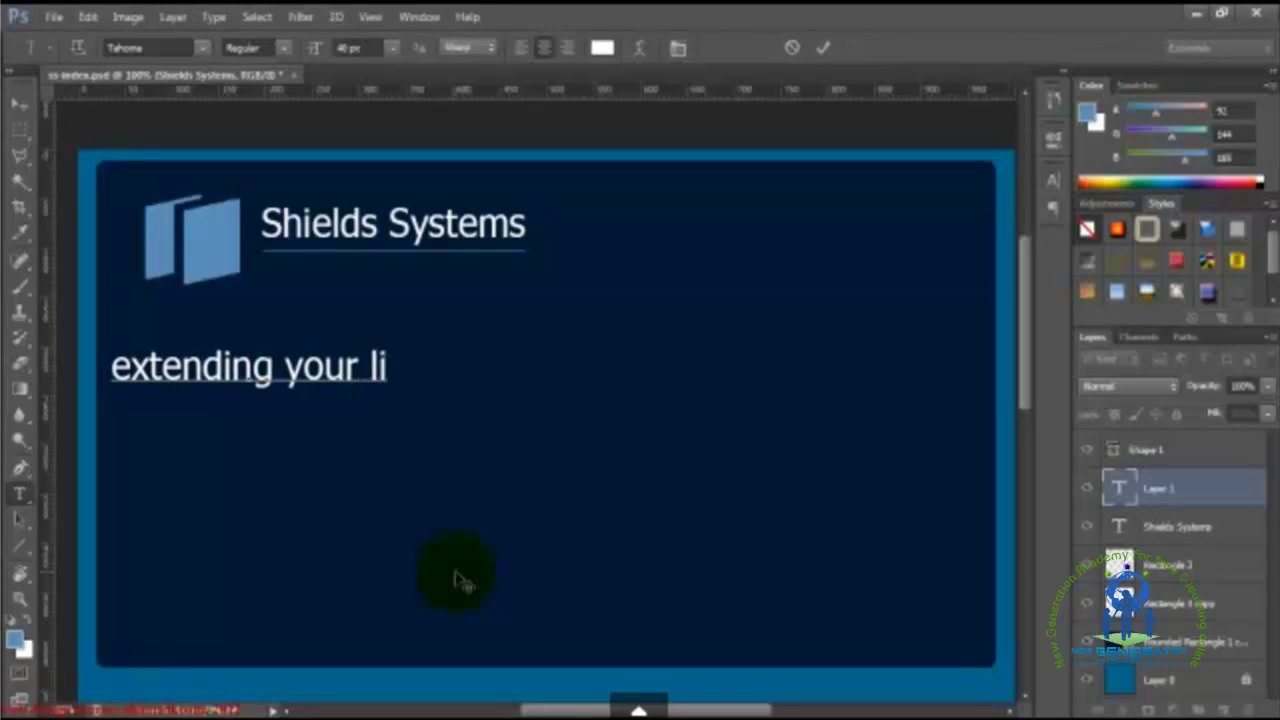
text(ving spa)
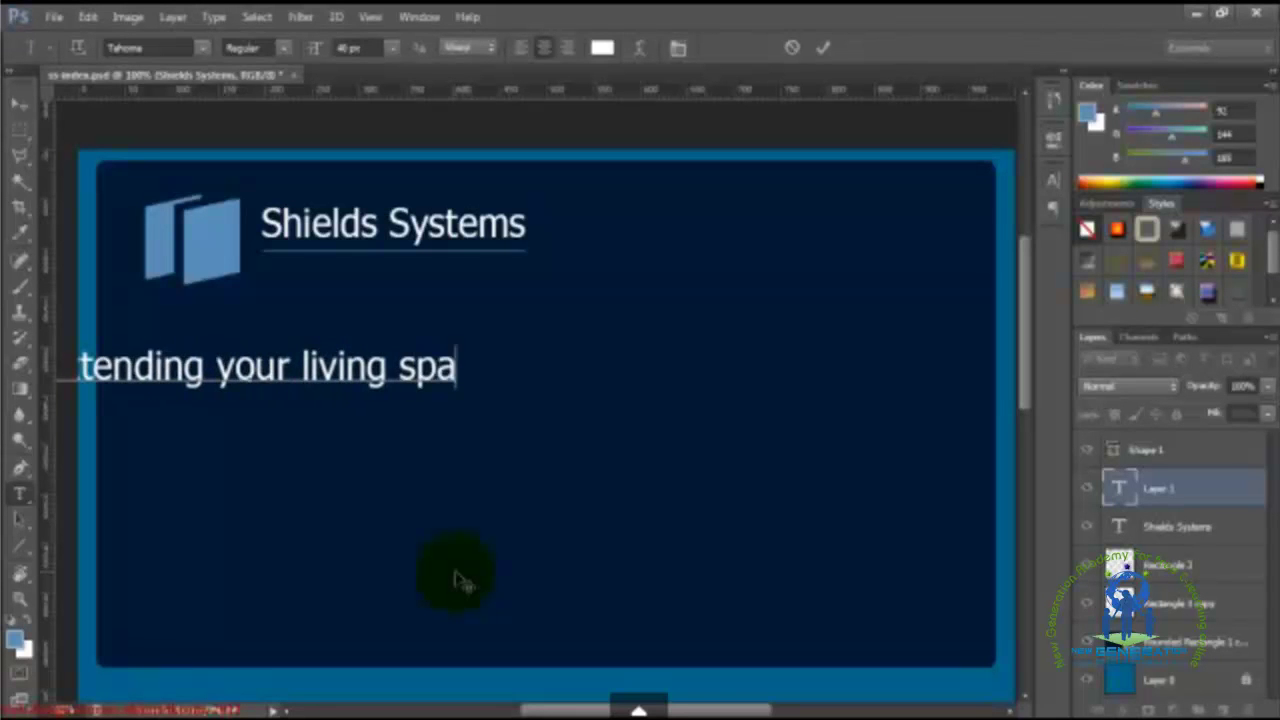
text(ce is )
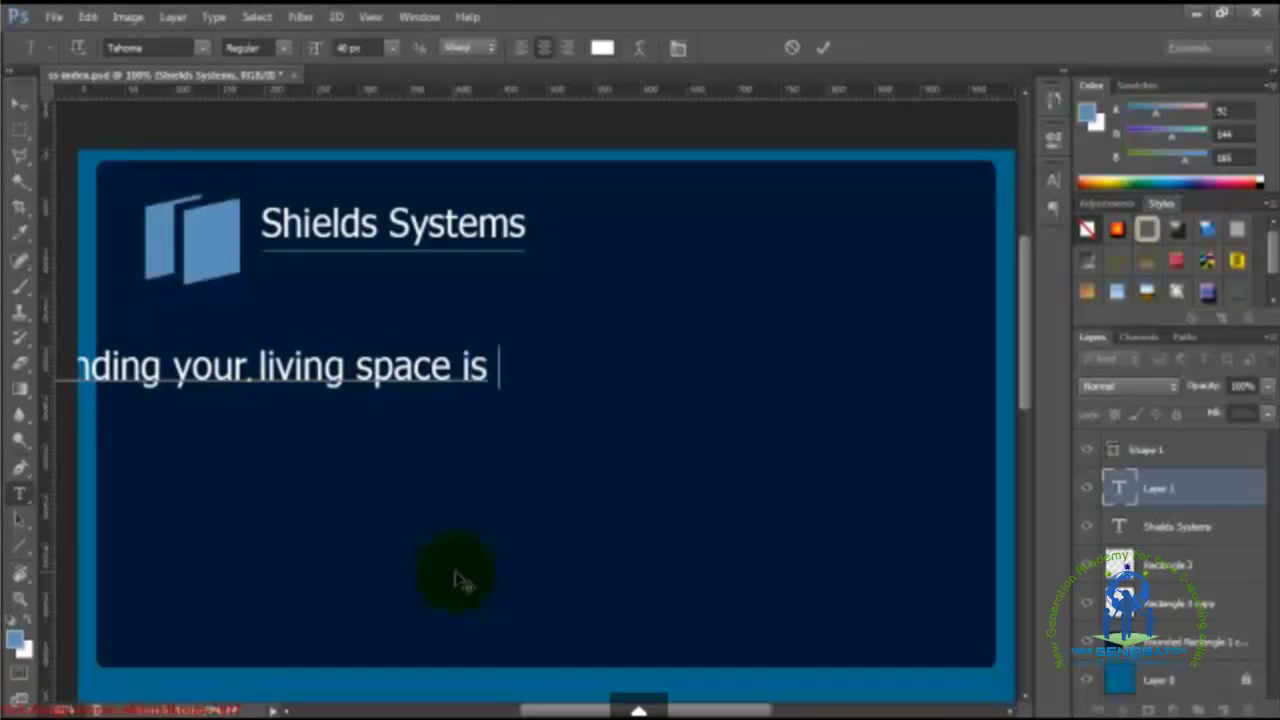
text(our)
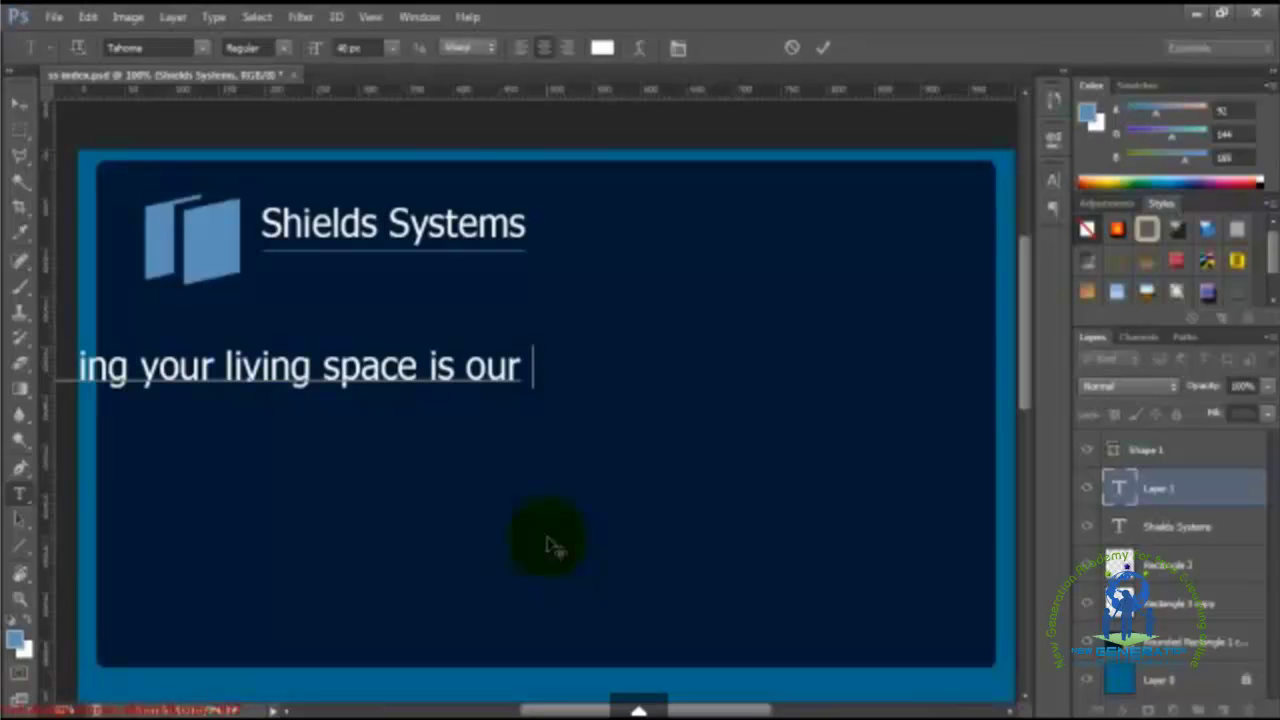
text(business)
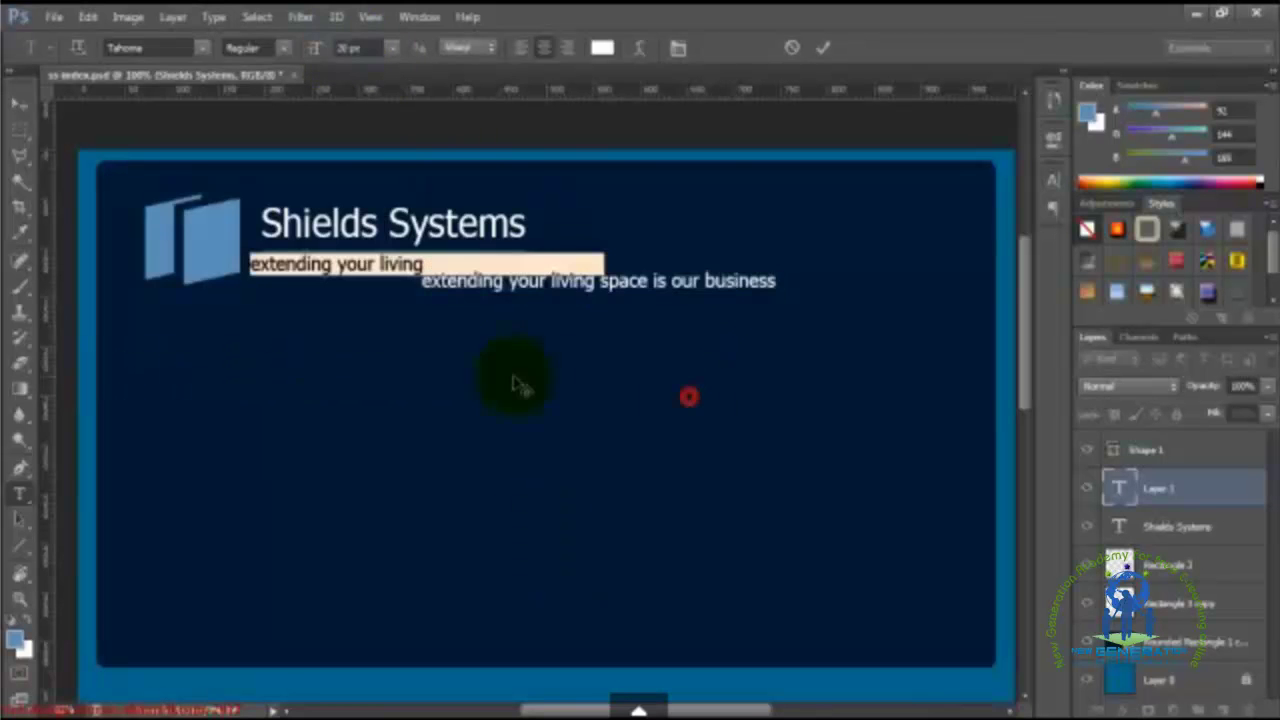
mouse_move(514, 380)
mouse_down()
mouse_move(543, 400)
mouse_move(530, 390)
mouse_up()
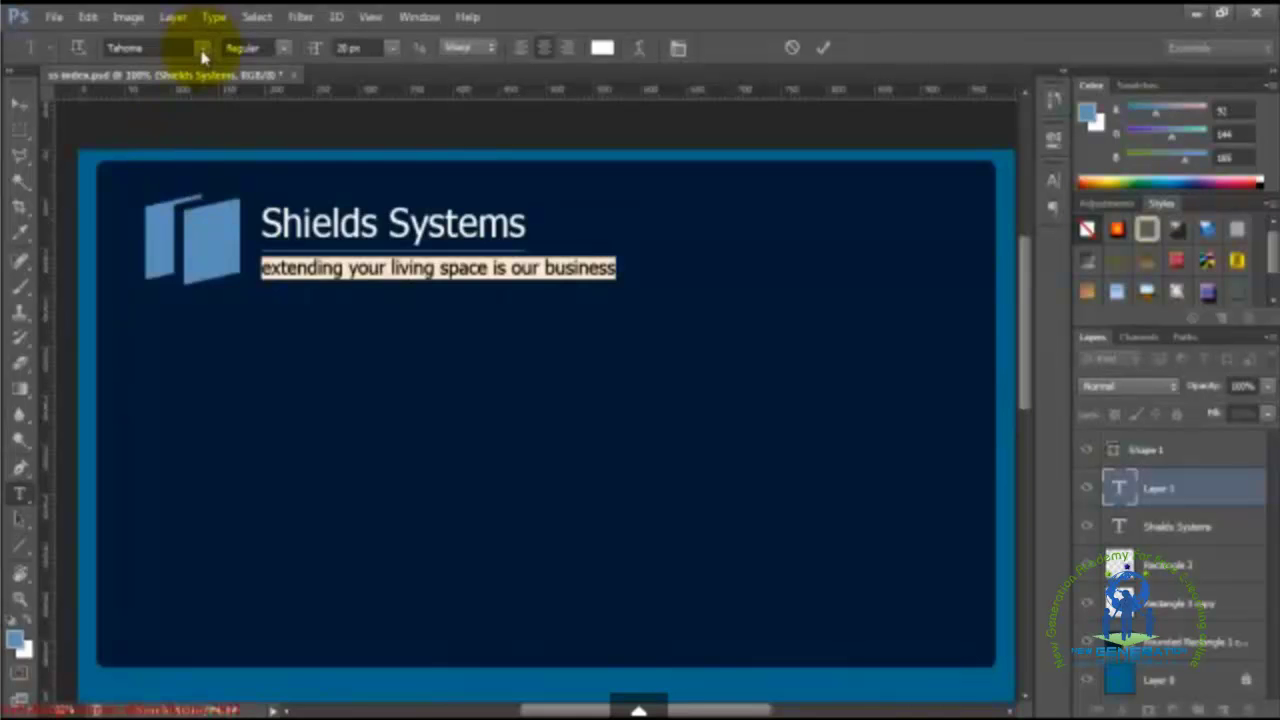
Step: Preview different fonts on the tagline, starting from the beginning of the font list, and set it to Book Antiqua
click(201, 48)
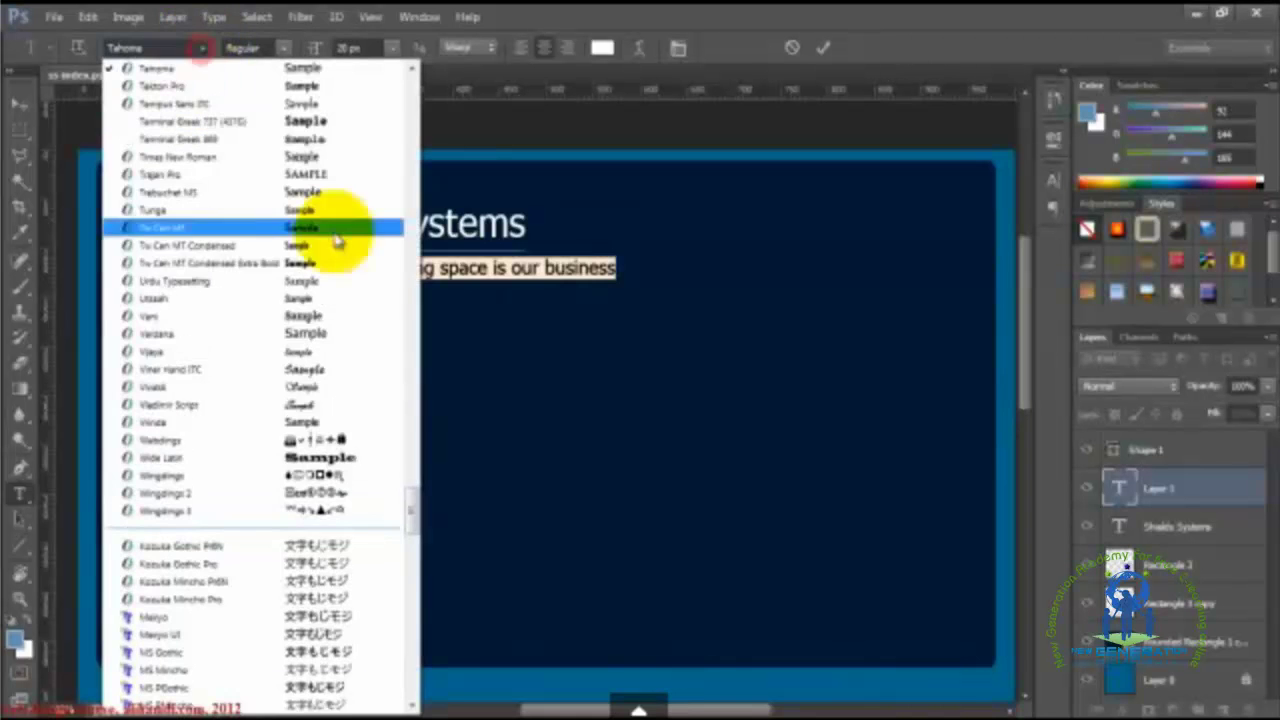
click(410, 507)
click(410, 92)
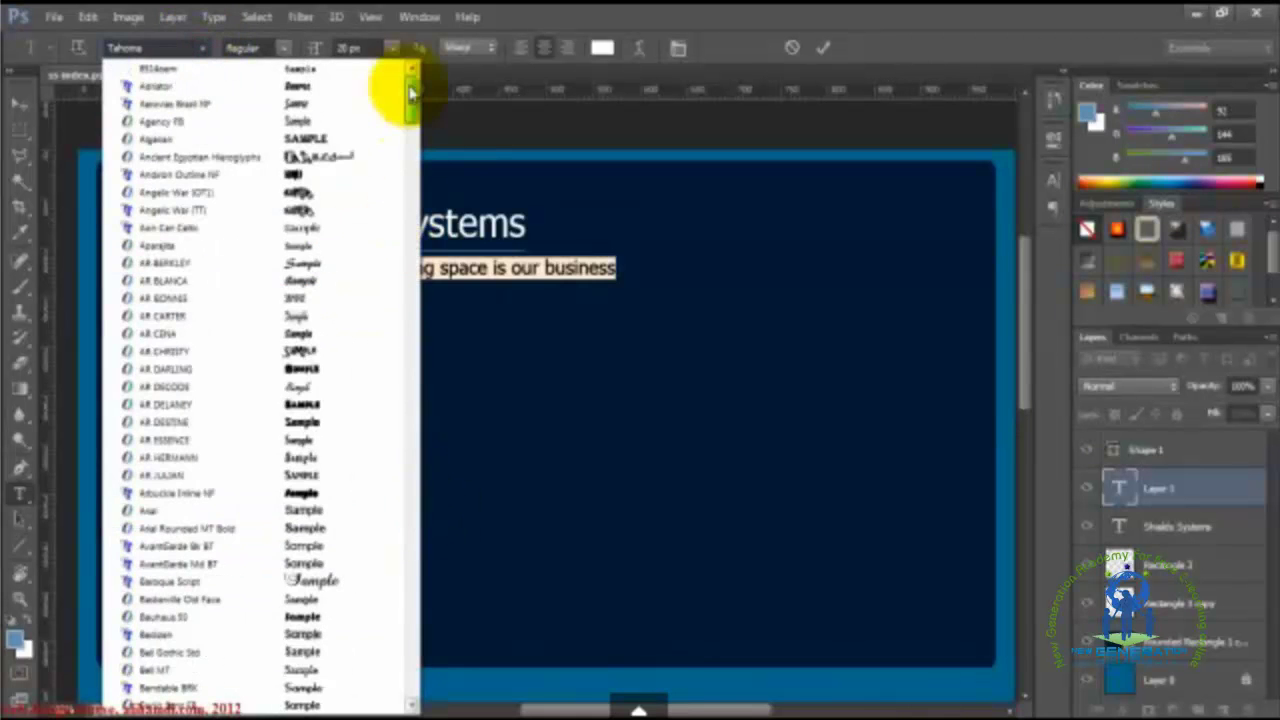
click(300, 68)
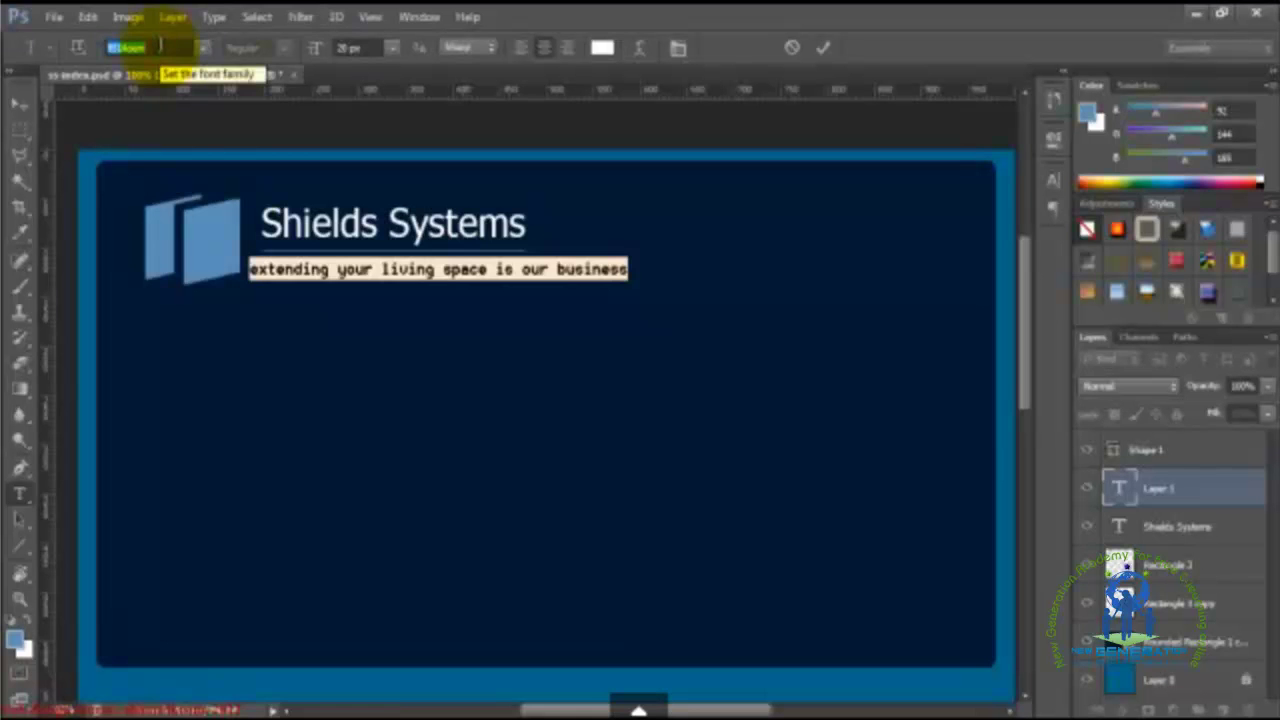
key(Down)
key(Down)
key(Down)
key(Down)
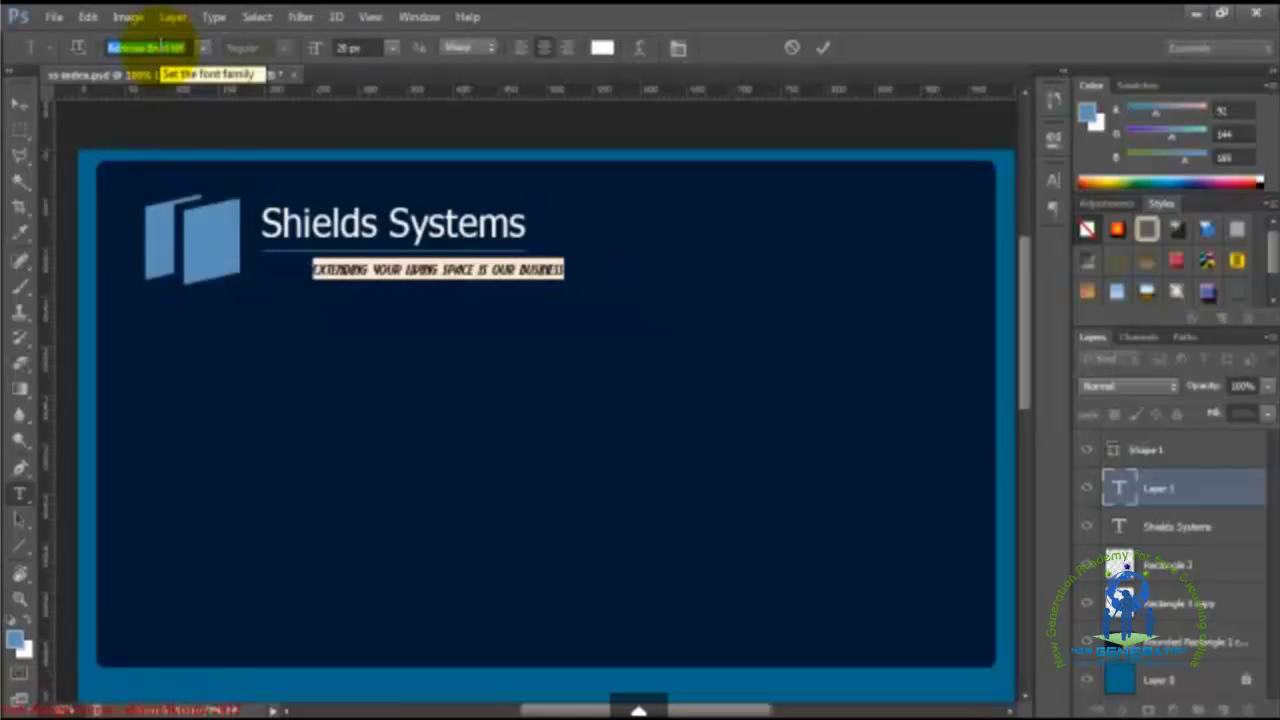
key(Down)
key(Down)
key(Down)
key(Down)
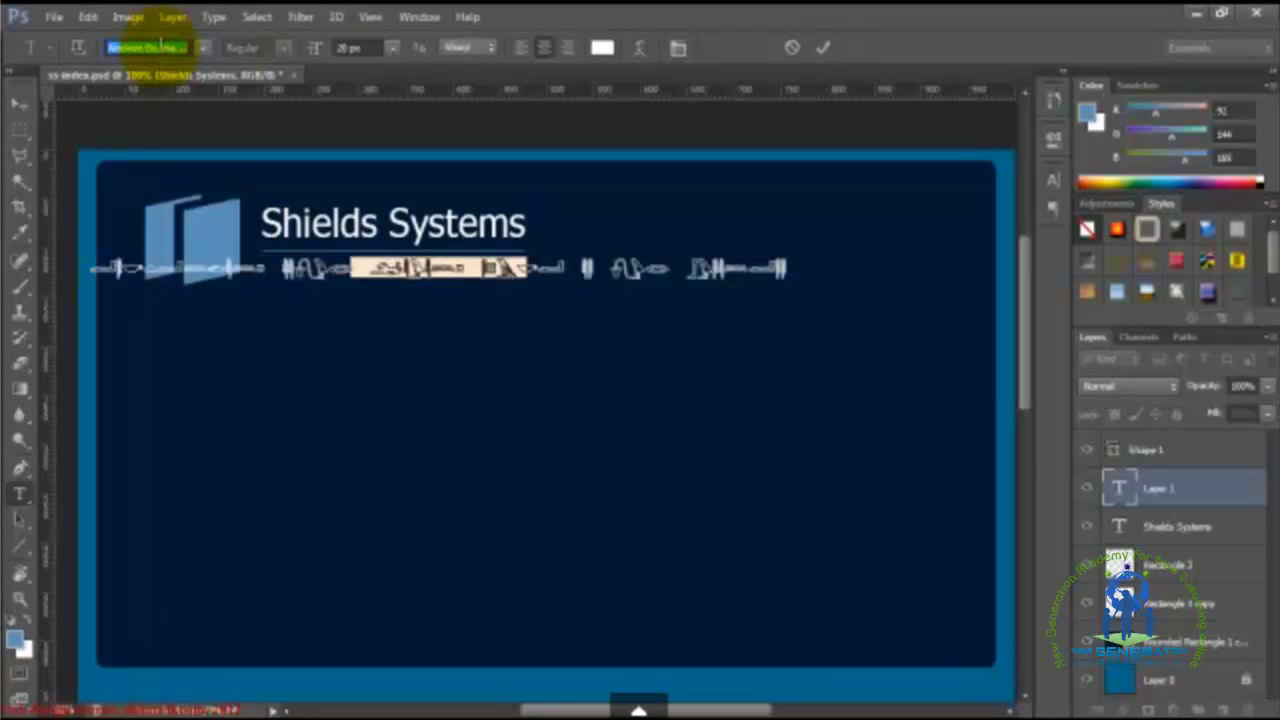
key(Down)
key(Down)
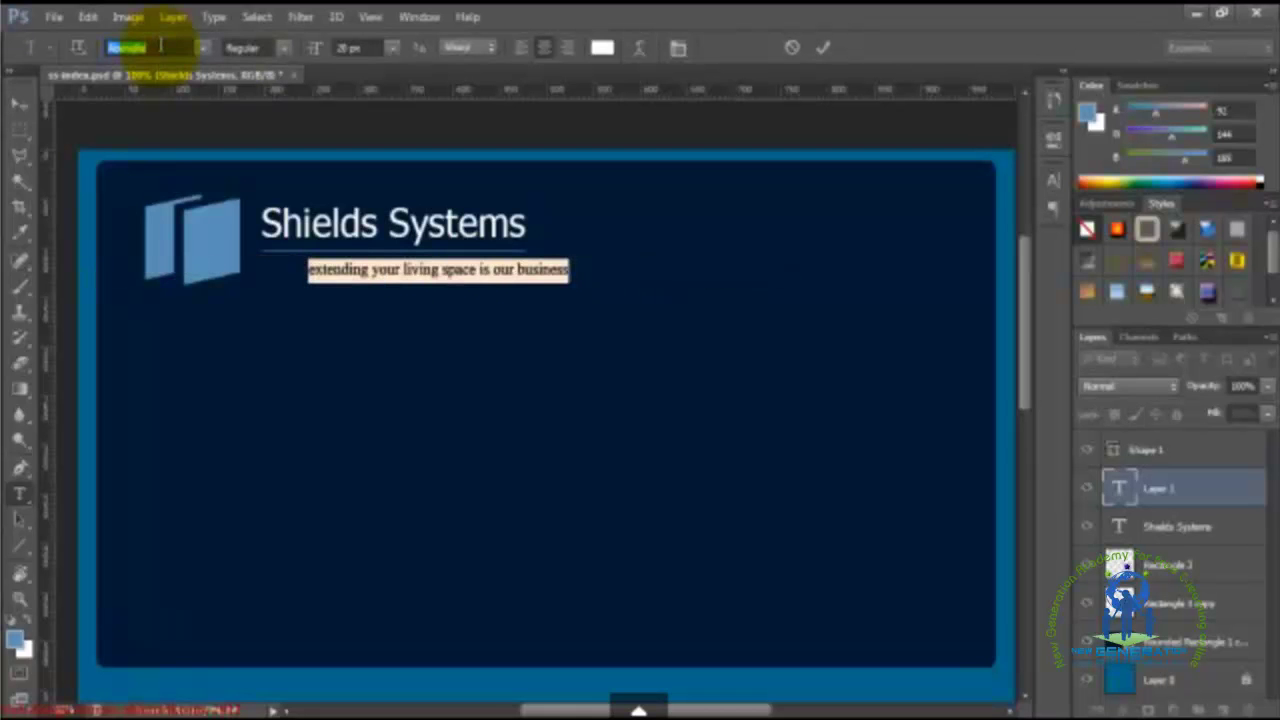
key(Down)
key(Down)
key(Down)
key(Down)
key(Down)
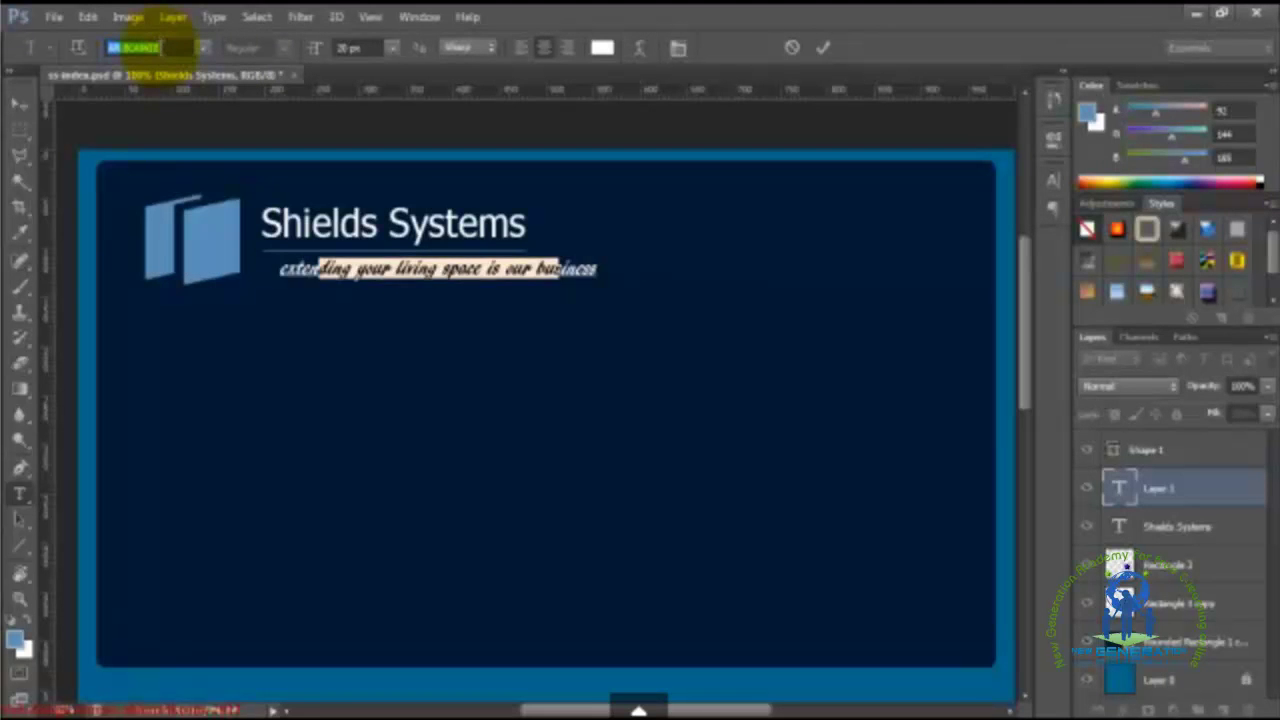
key(Down)
key(Down)
key(Down)
key(Down)
key(Down)
key(Down)
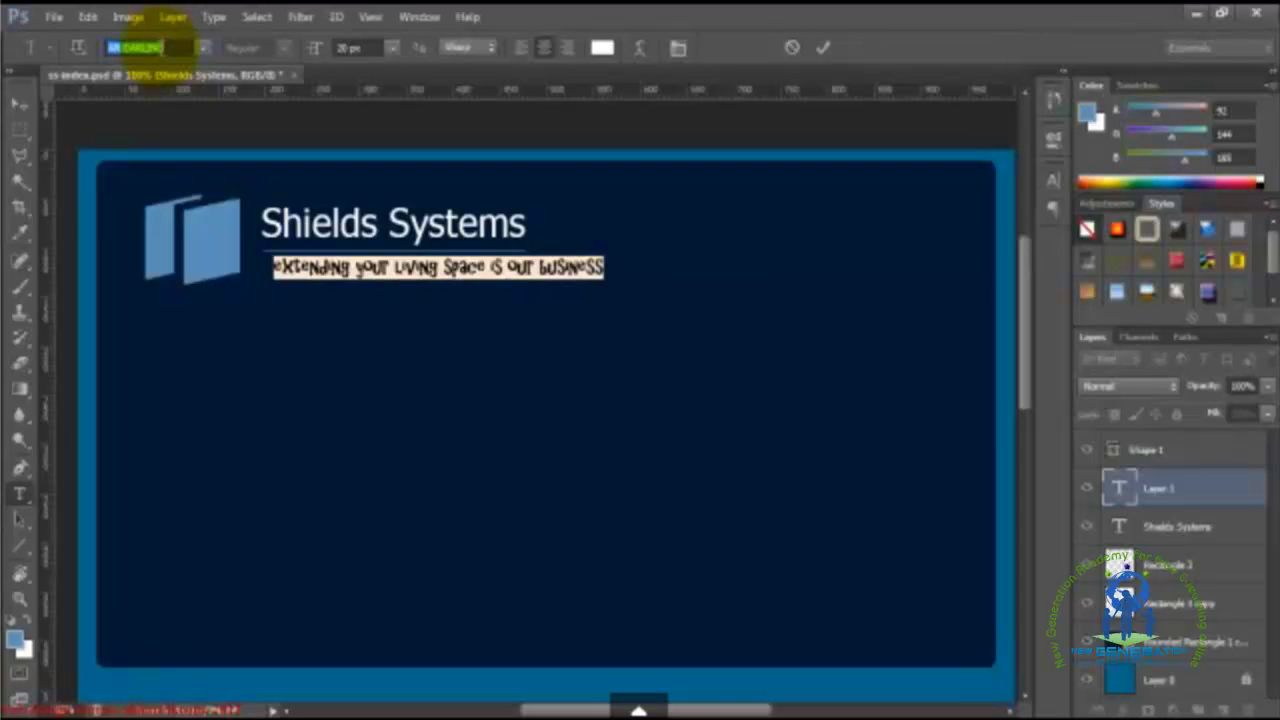
key(Down)
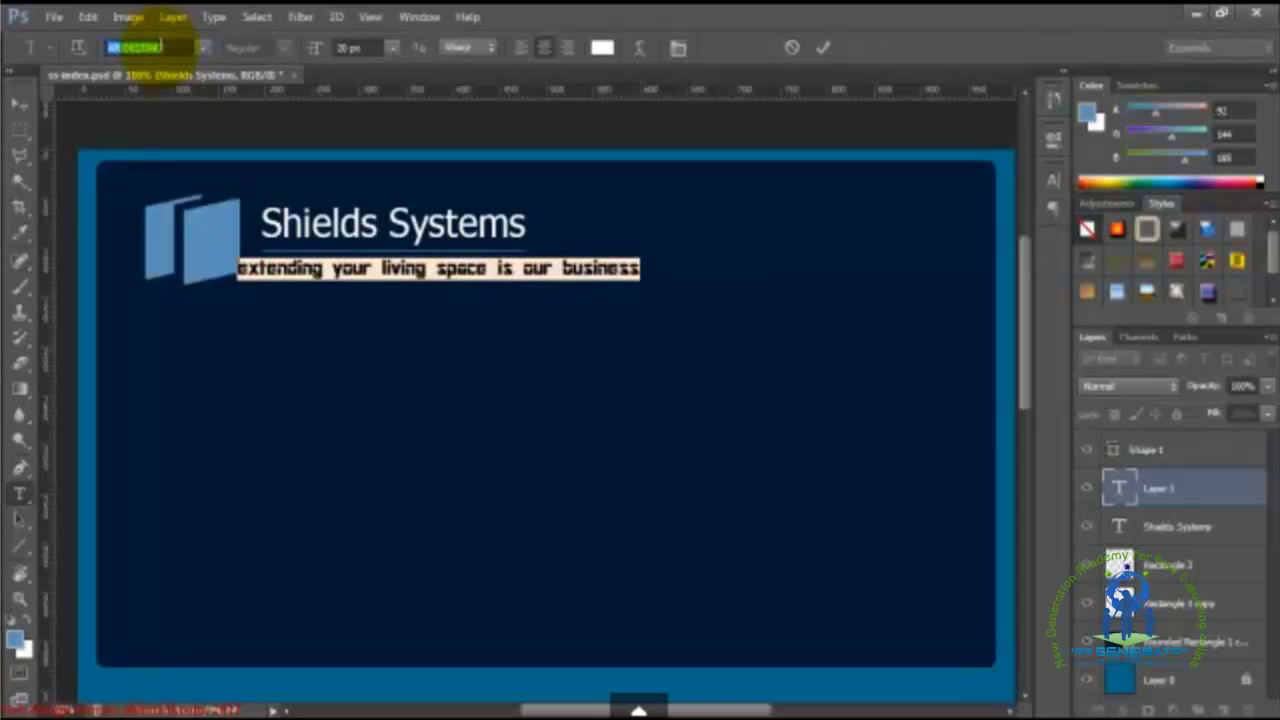
key(Down)
key(Down)
key(Down)
key(Down)
key(Down)
key(Down)
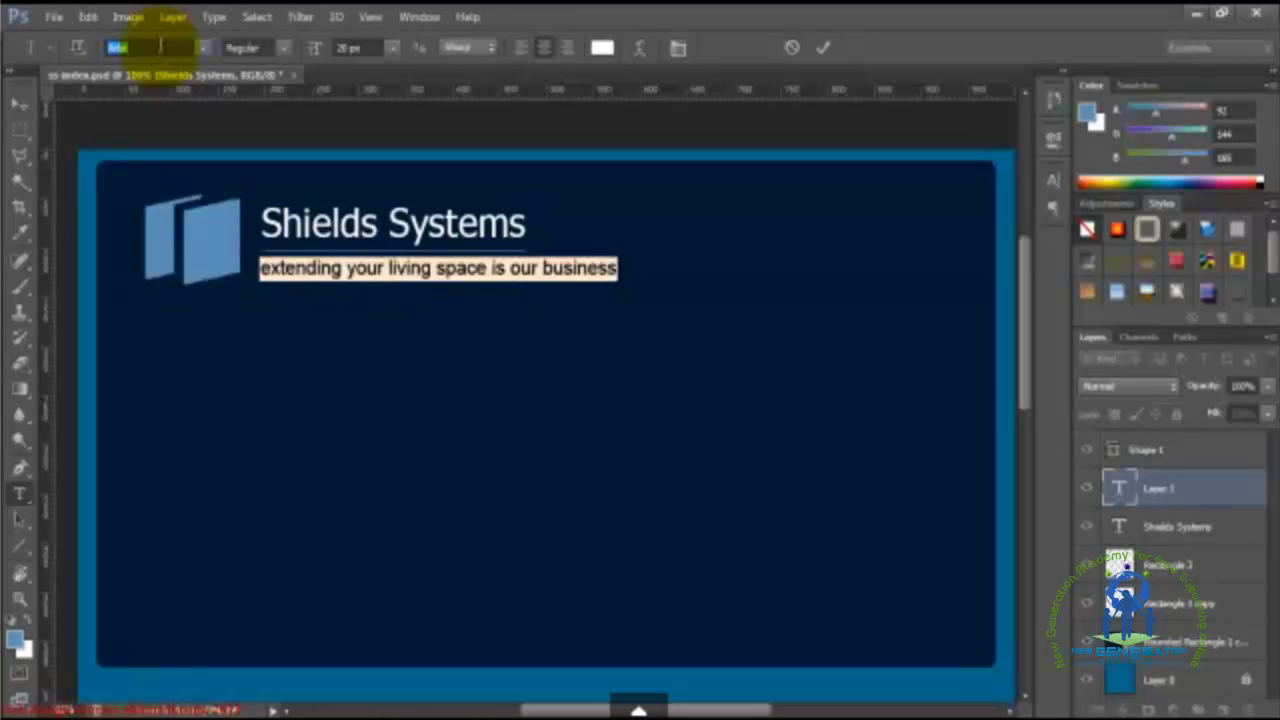
key(Down)
key(Down)
key(Down)
key(Down)
key(Down)
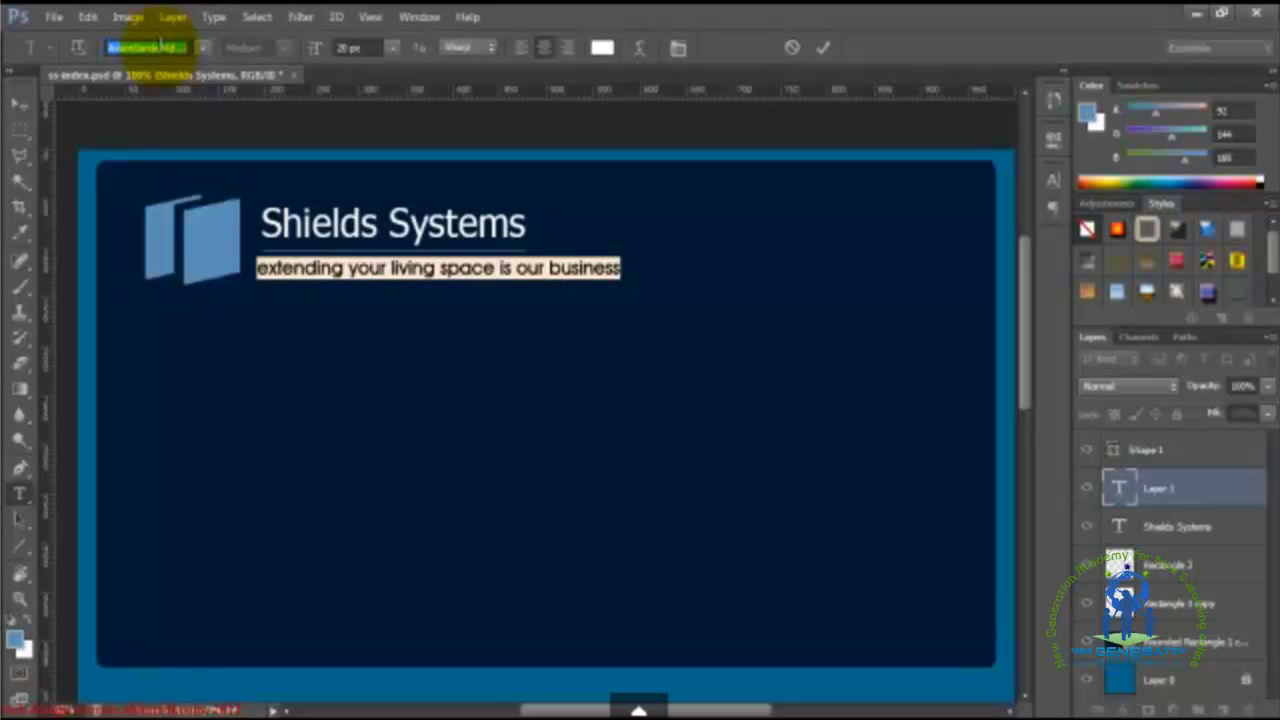
key(Down)
key(Down)
key(Down)
key(Down)
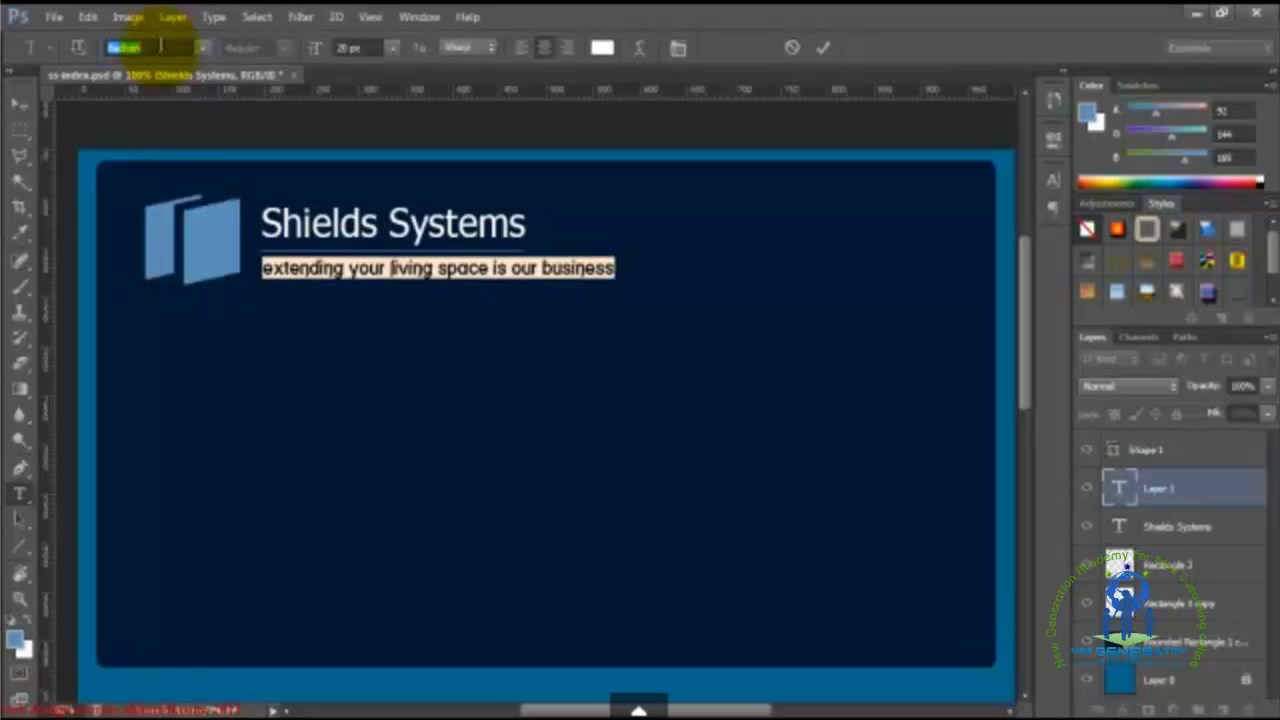
key(Down)
key(Down)
key(Down)
key(Down)
key(Down)
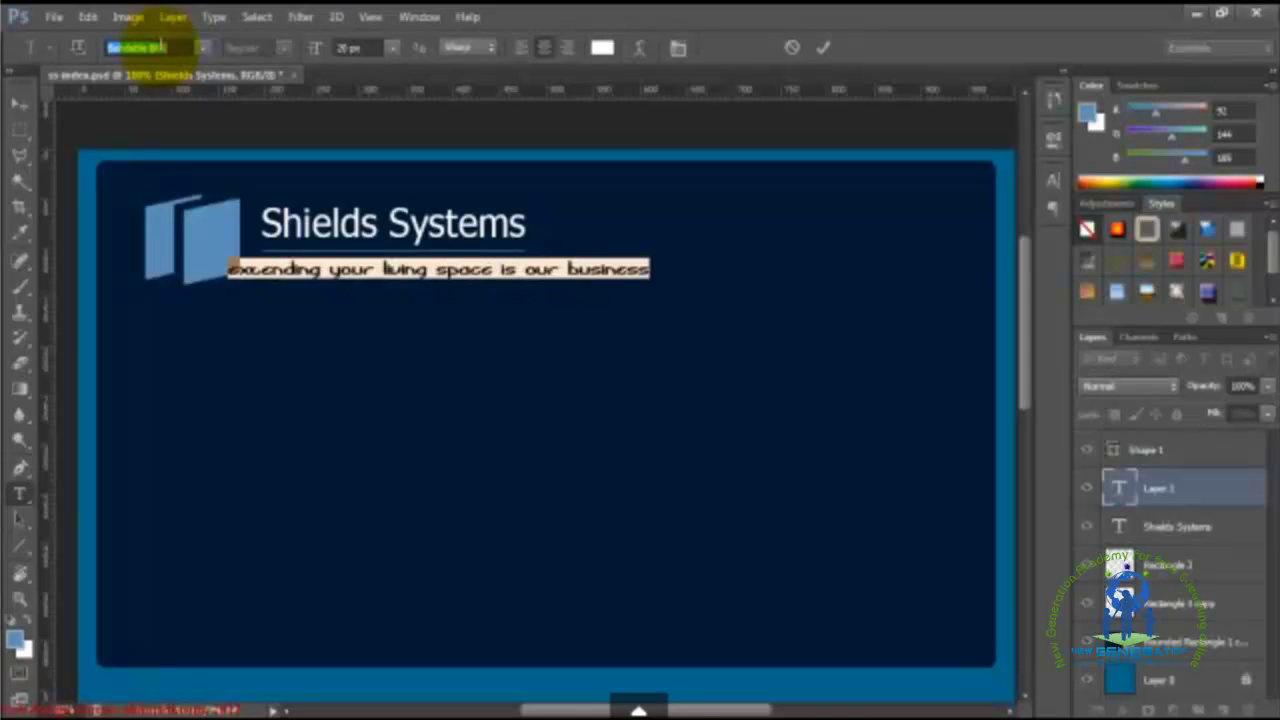
key(Down)
key(Down)
key(Down)
key(Down)
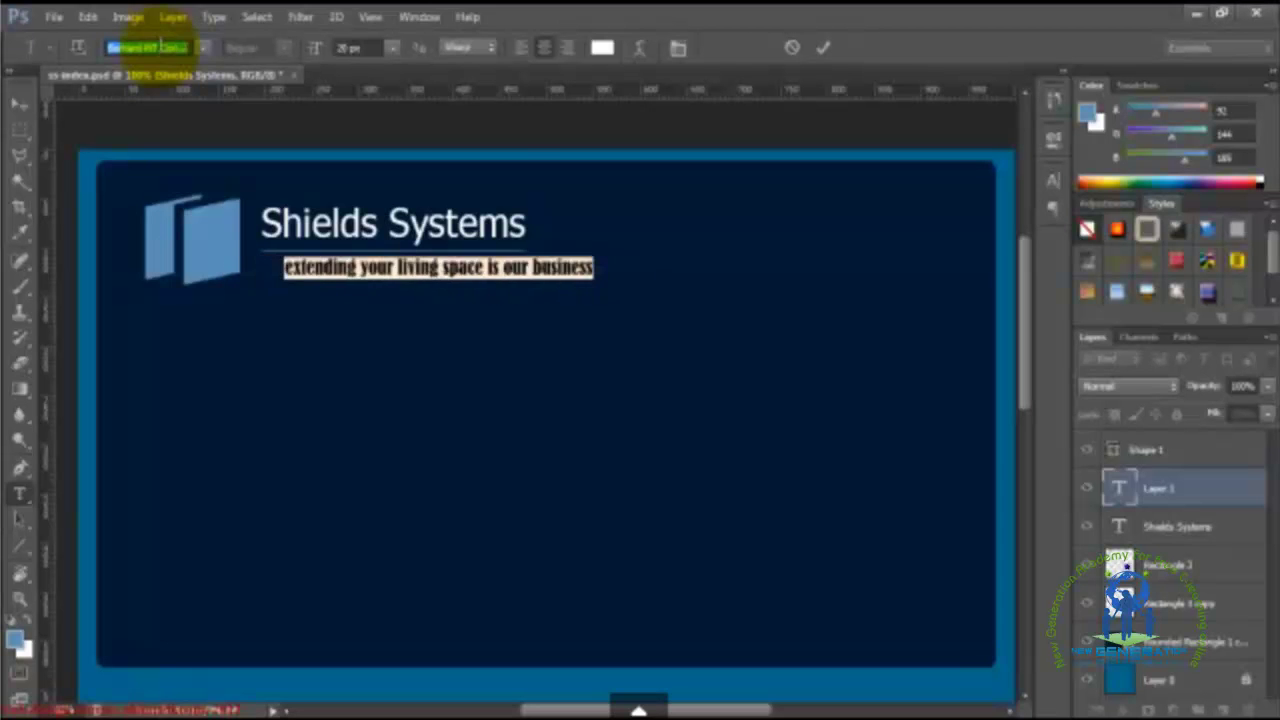
key(Down)
key(Down)
key(Down)
key(Down)
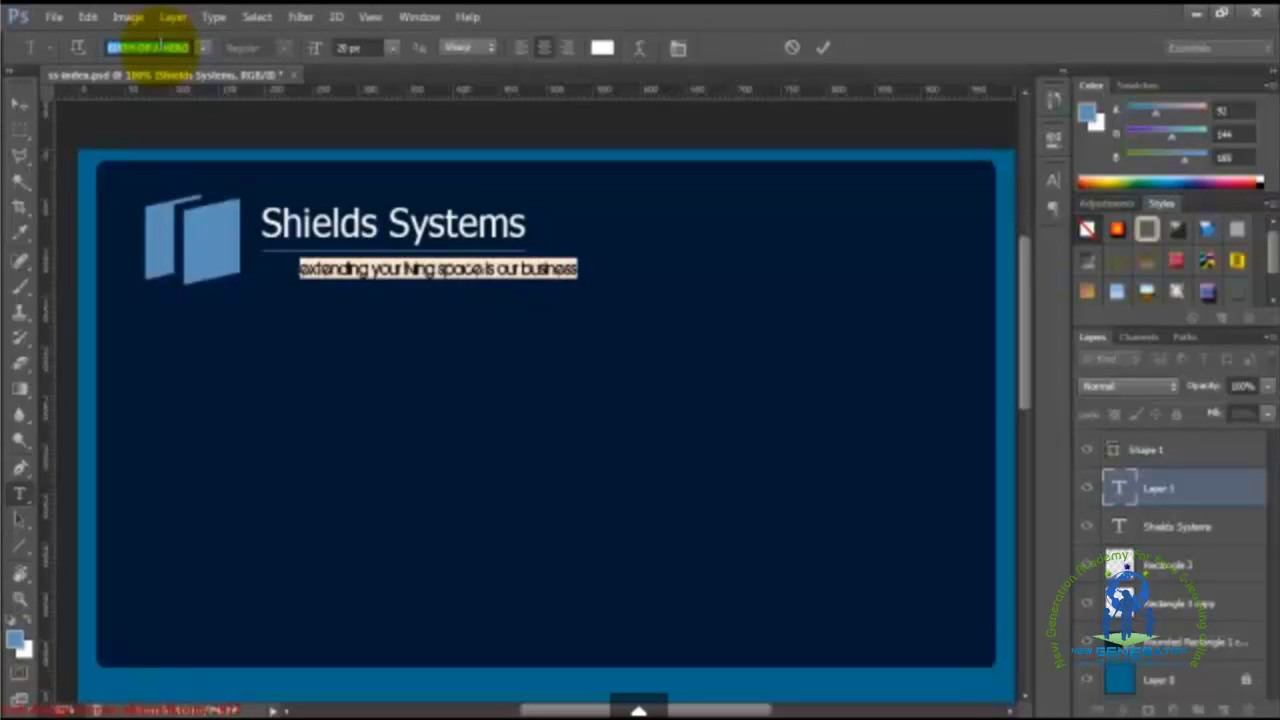
key(Down)
key(Down)
key(Down)
key(Down)
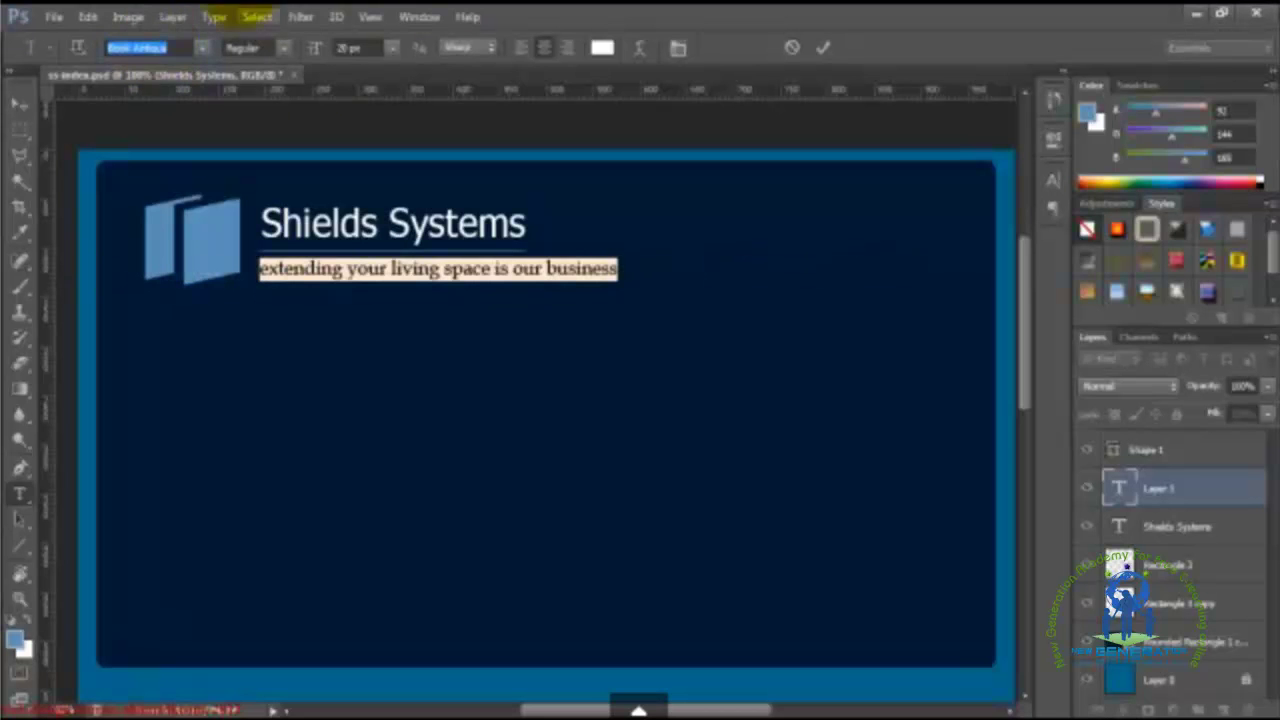
Step: Set the tagline's text size to 16 px and move it so its start lines up with "Shields Systems"
click(345, 47)
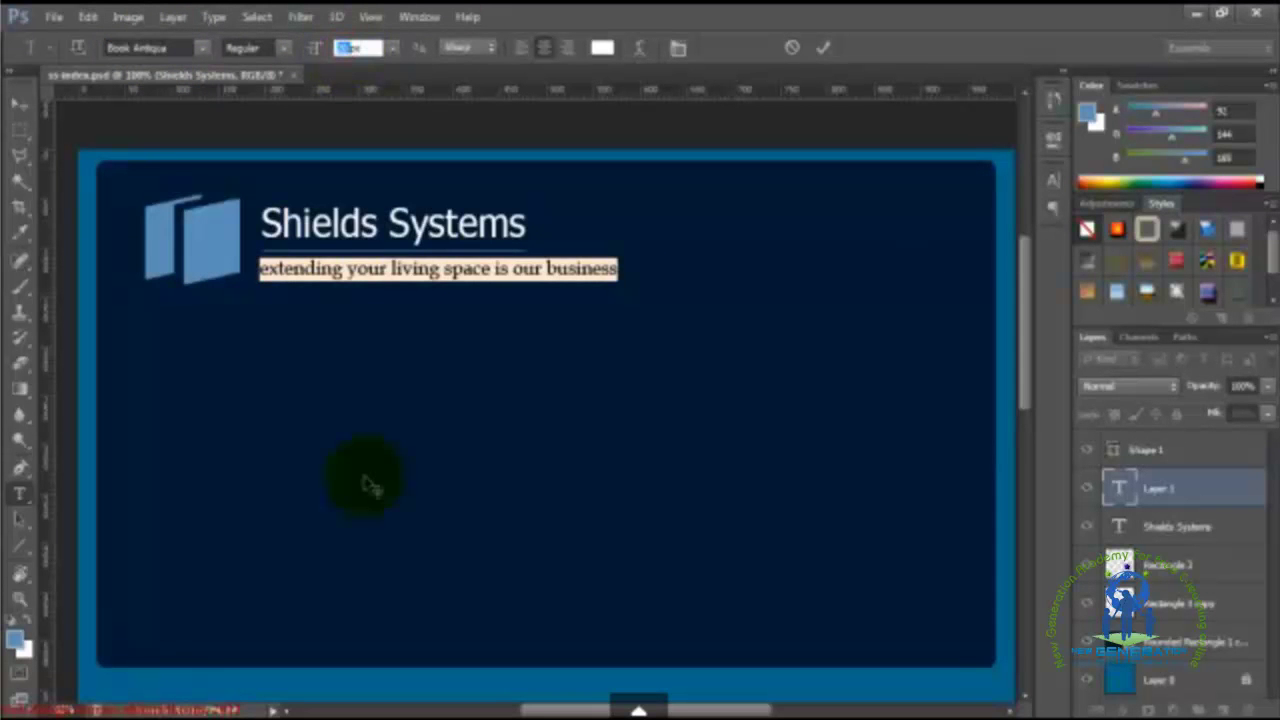
text(16)
key(Return)
drag(508, 430, 472, 428)
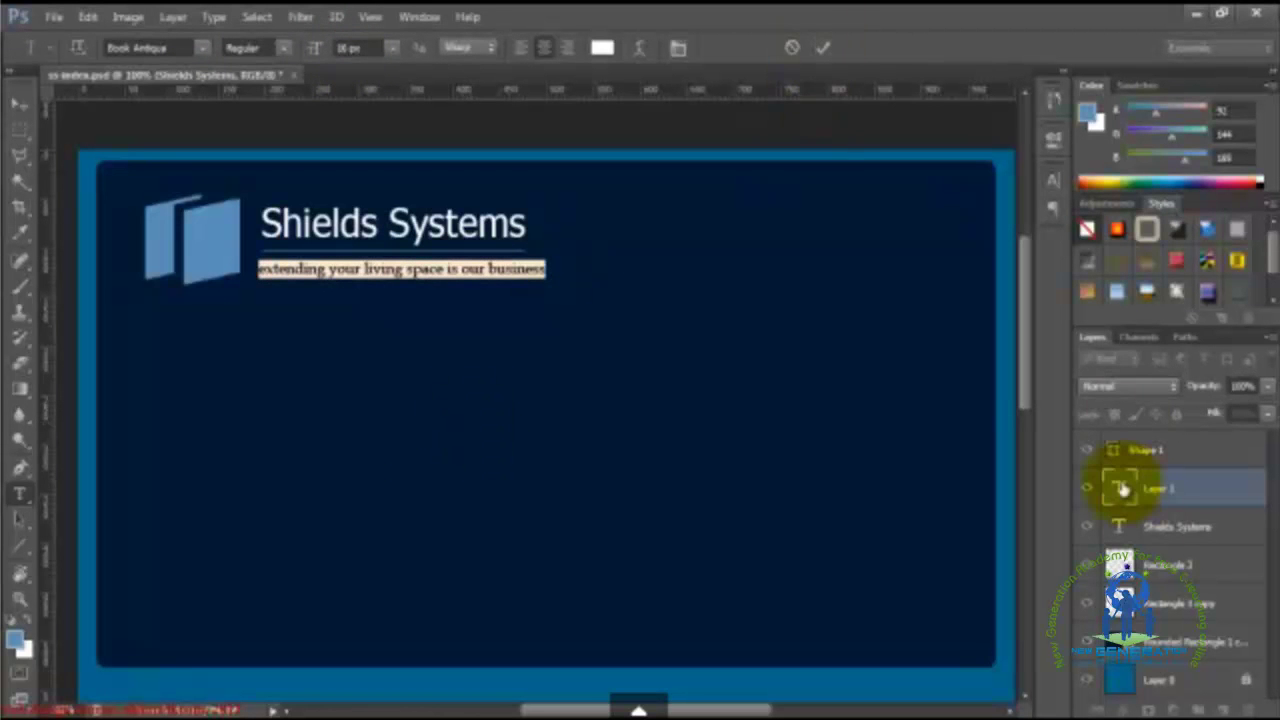
Step: Recolor the whole tagline to light blue #50d3ff, based on the hue sampled from the blue page border, and commit the text
double_click(1122, 488)
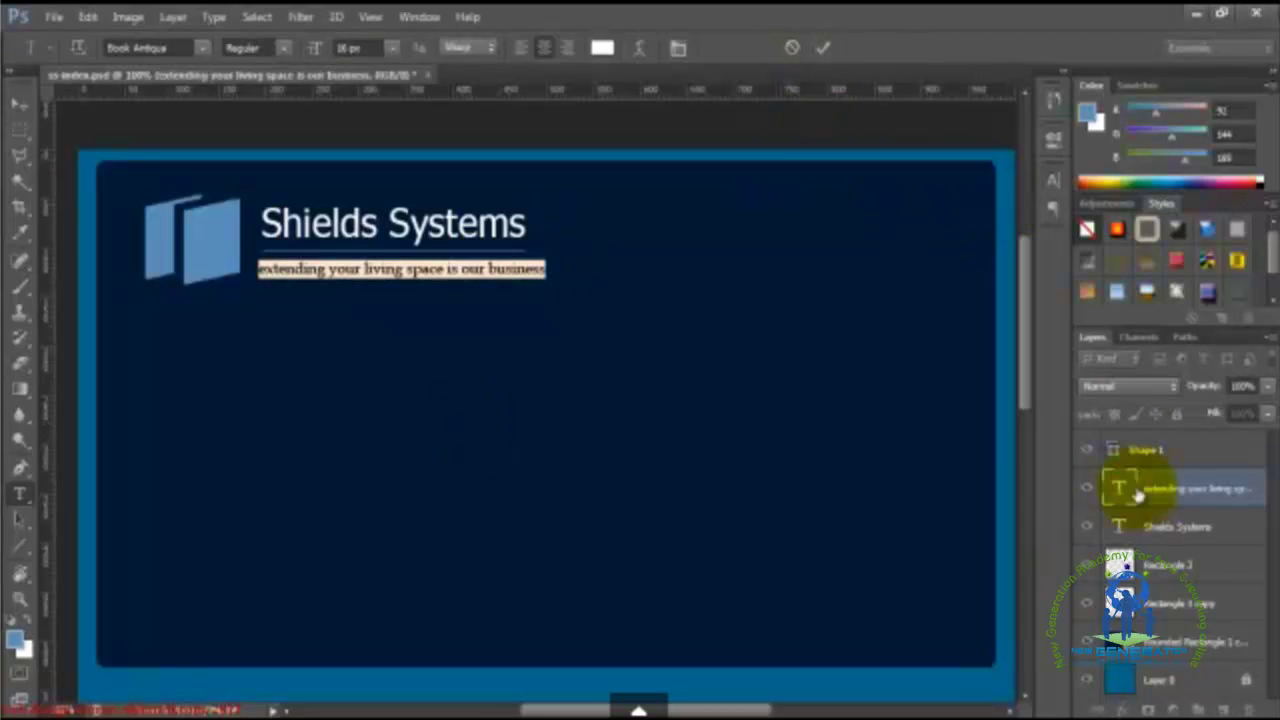
click(601, 47)
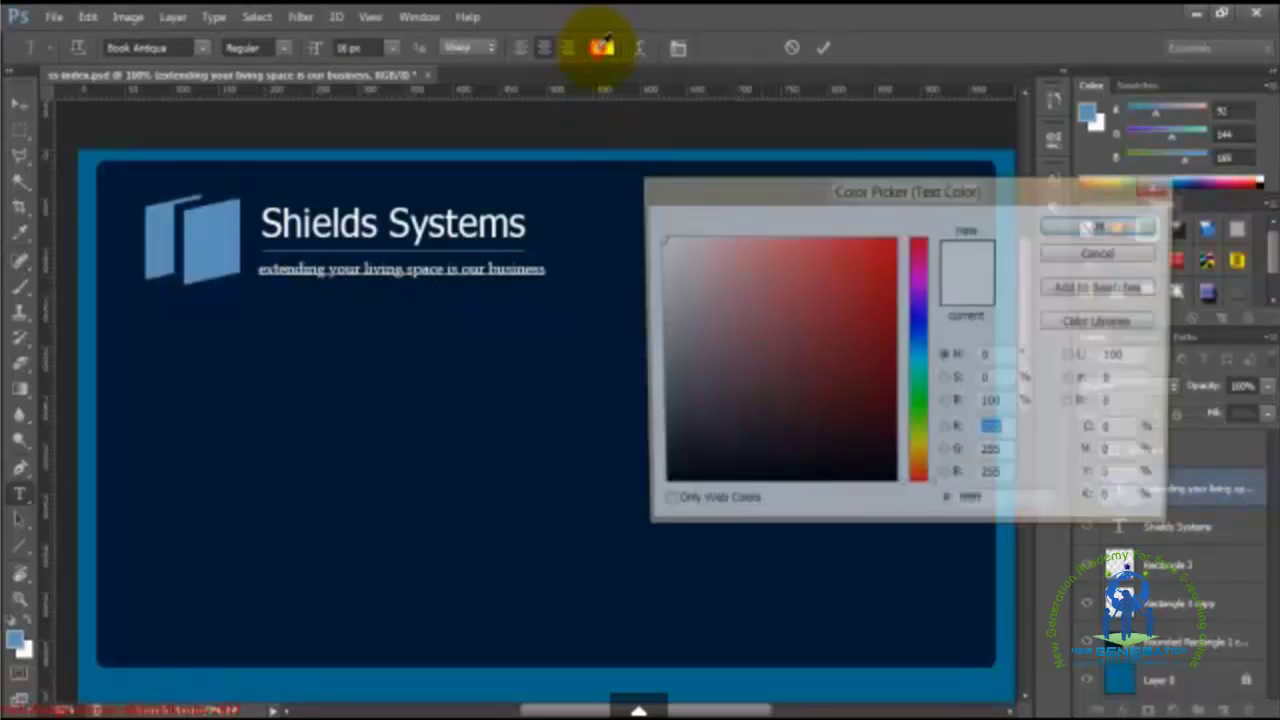
click(92, 408)
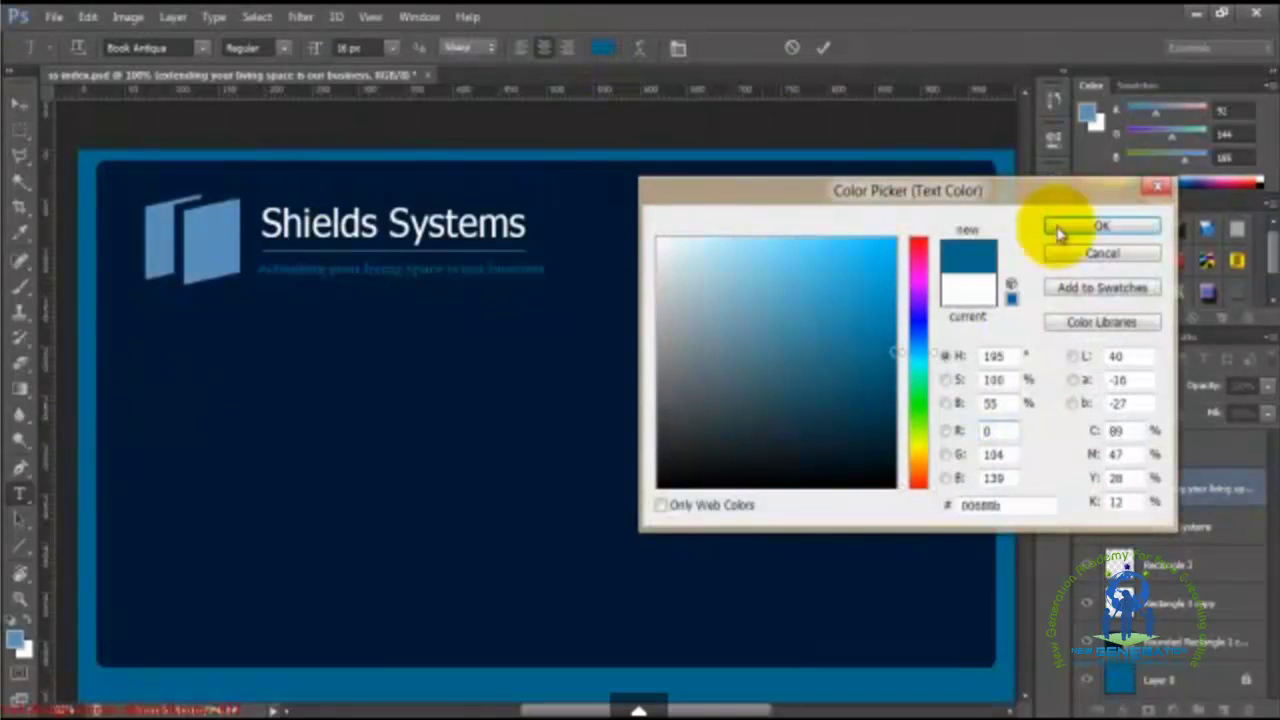
drag(850, 318, 905, 247)
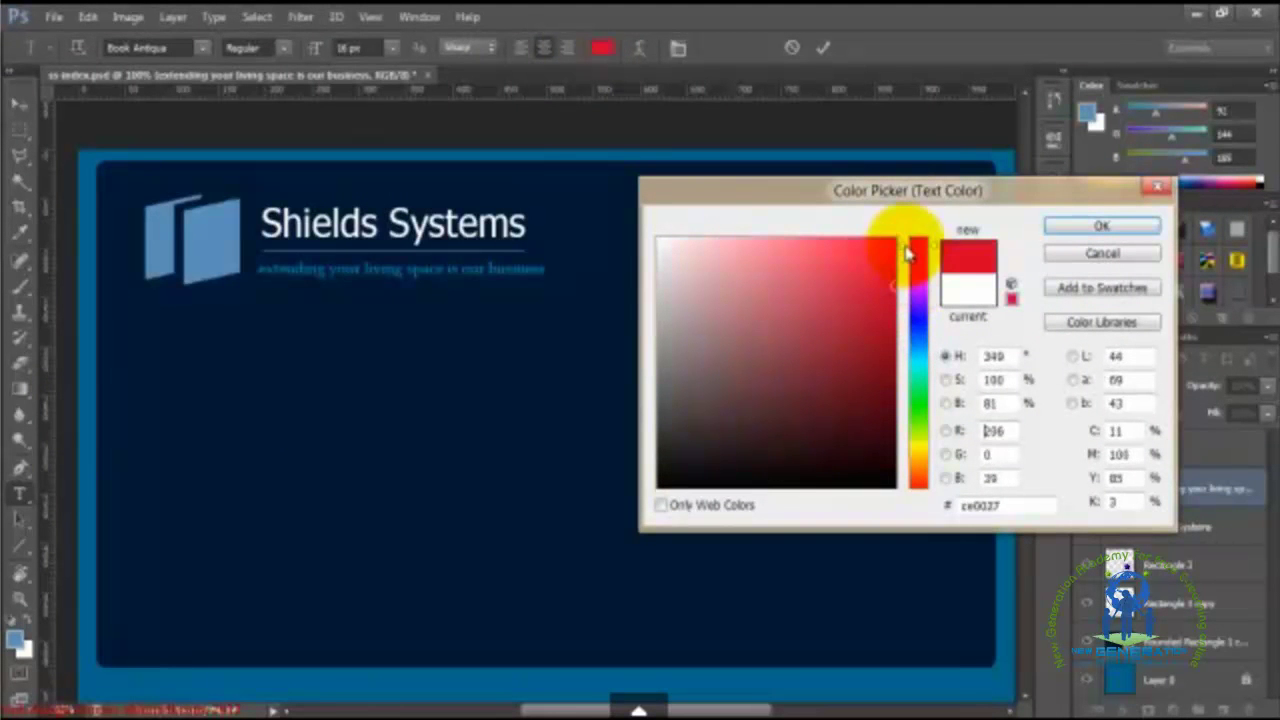
click(94, 446)
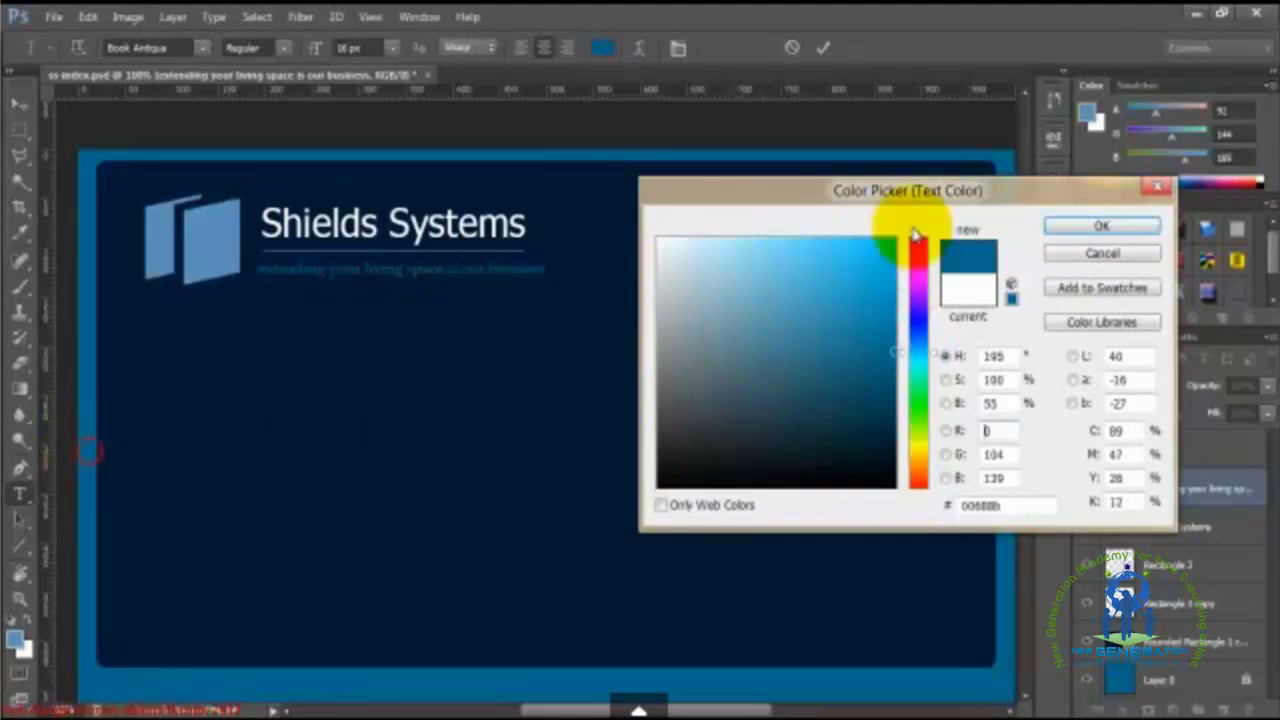
drag(893, 238, 820, 233)
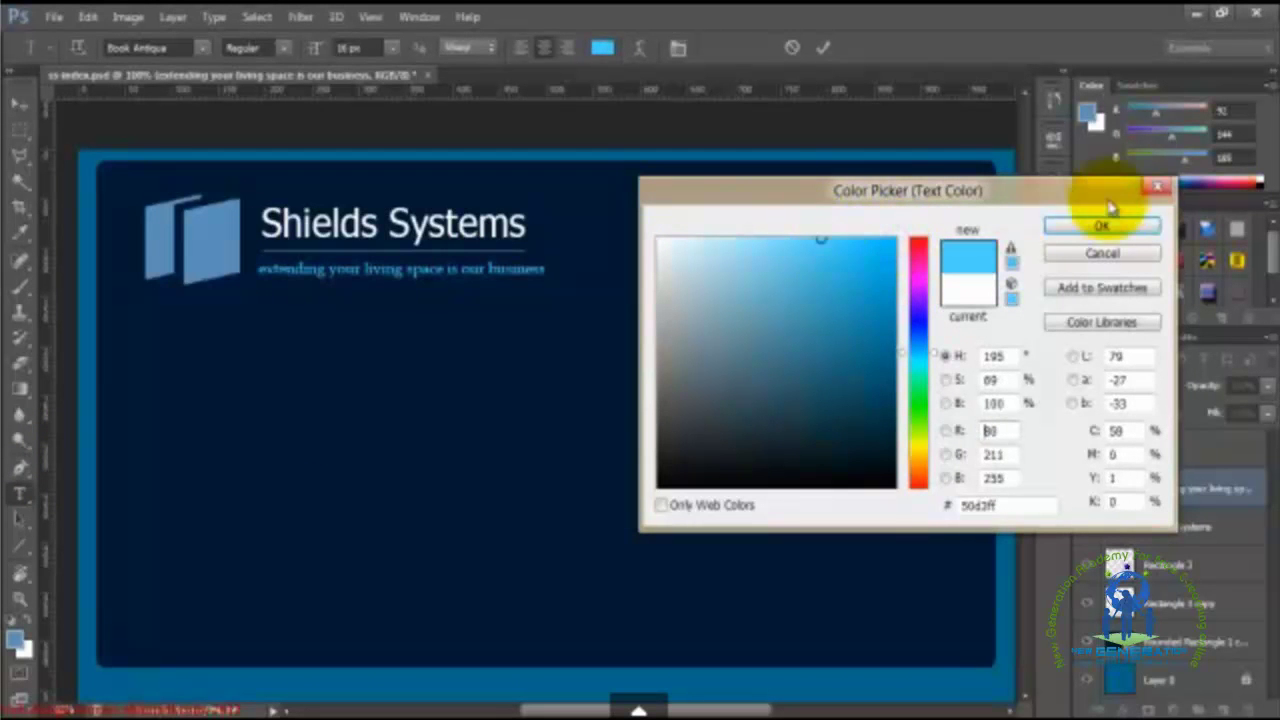
click(1128, 223)
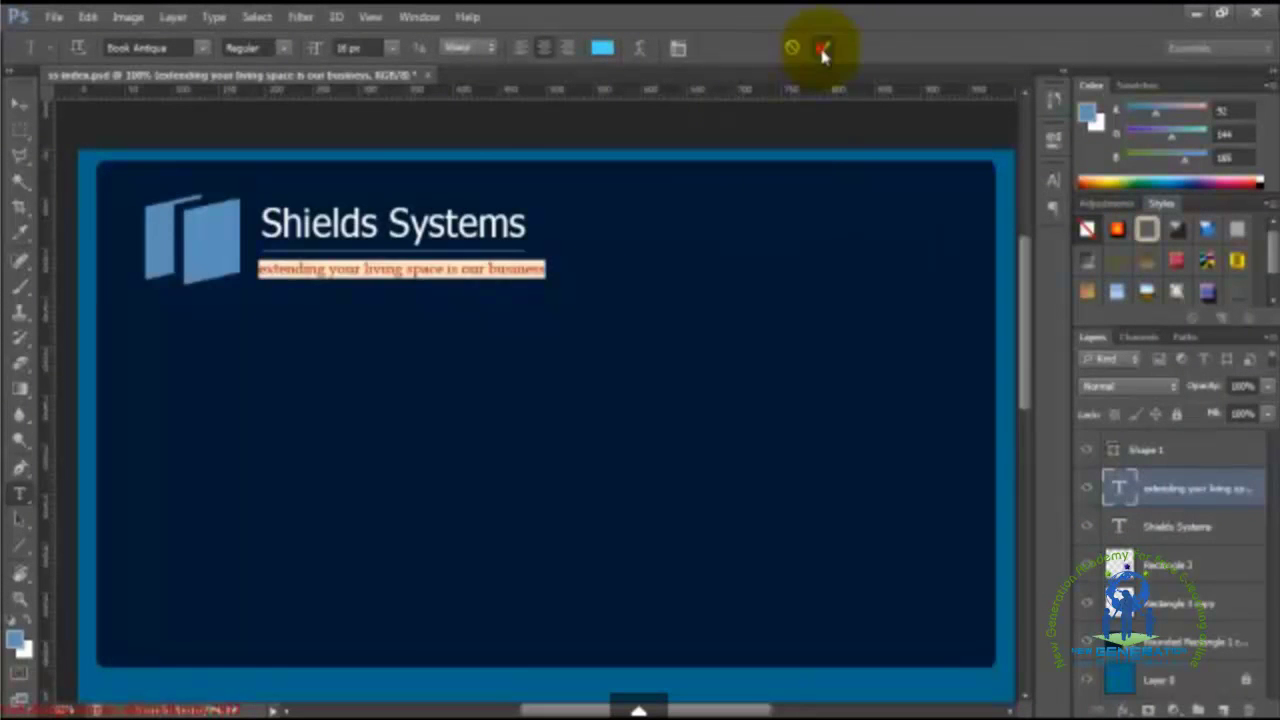
click(822, 47)
Step: Enlarge the "Shields Systems" text to 44 px and reposition it above the line, its start aligned with the tagline
triple_click(365, 225)
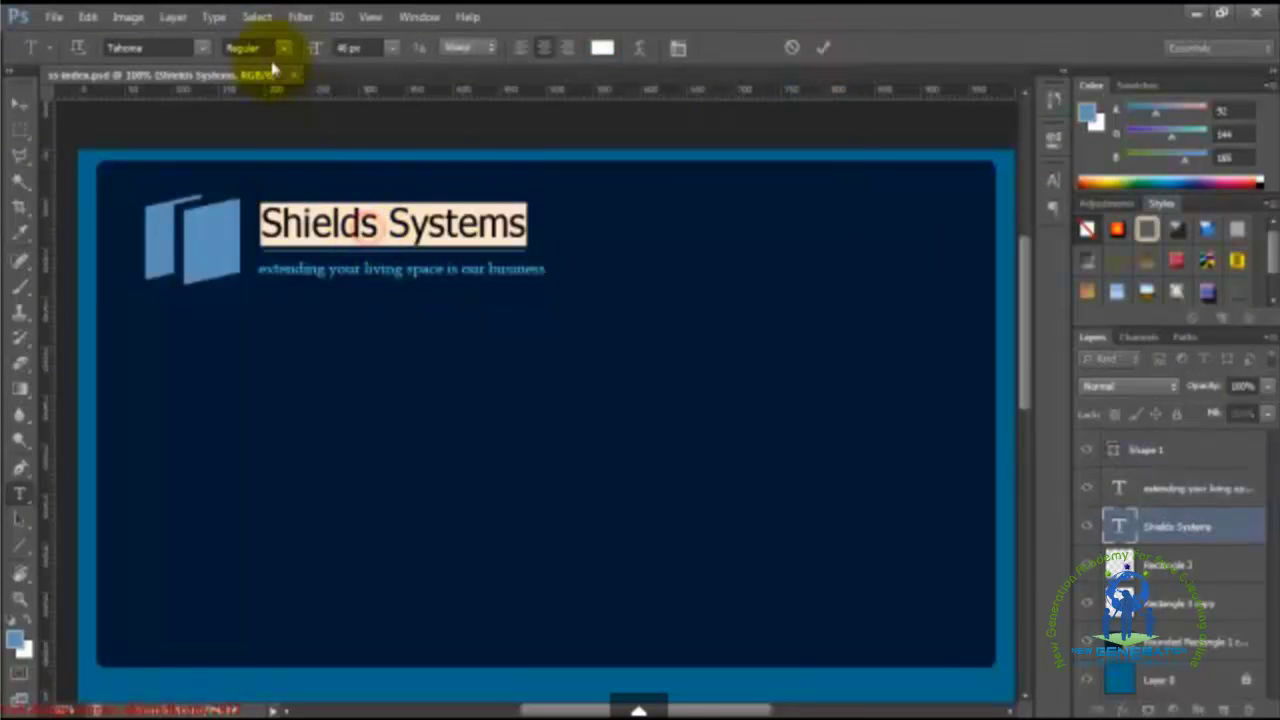
key(Up)
key(Up)
key(Up)
key(Up)
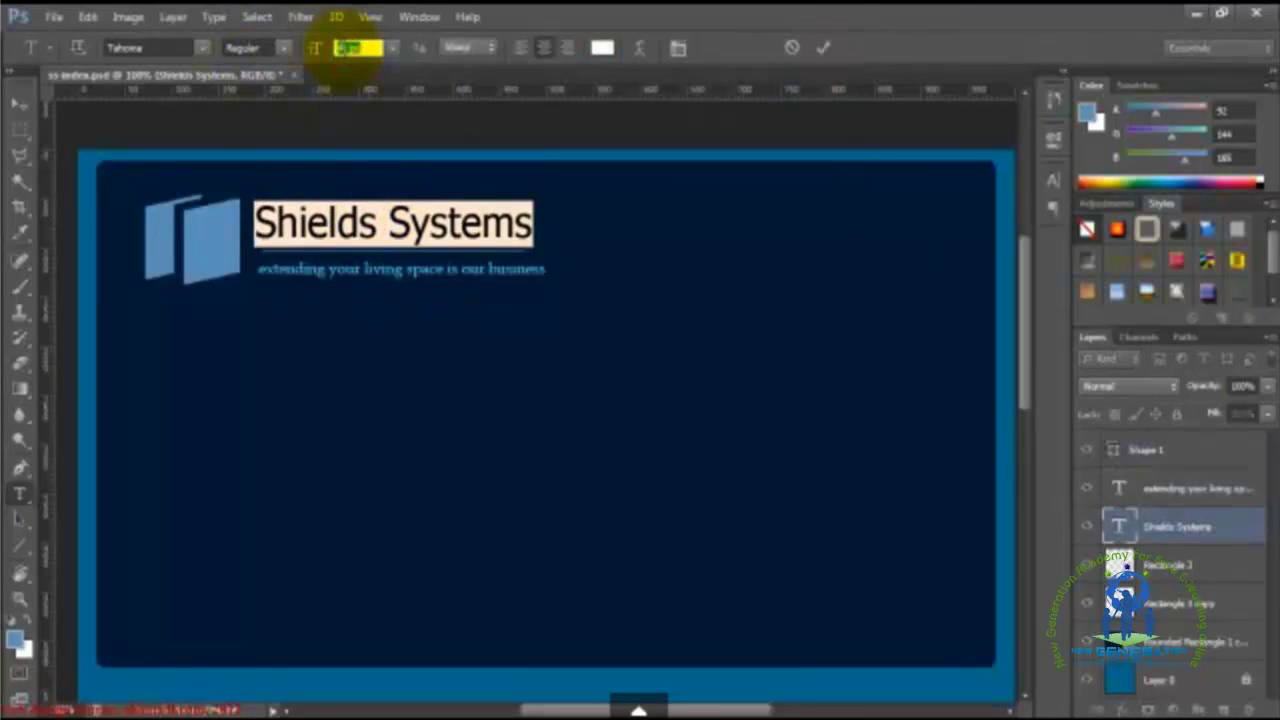
key(Up)
key(Up)
key(Up)
key(Up)
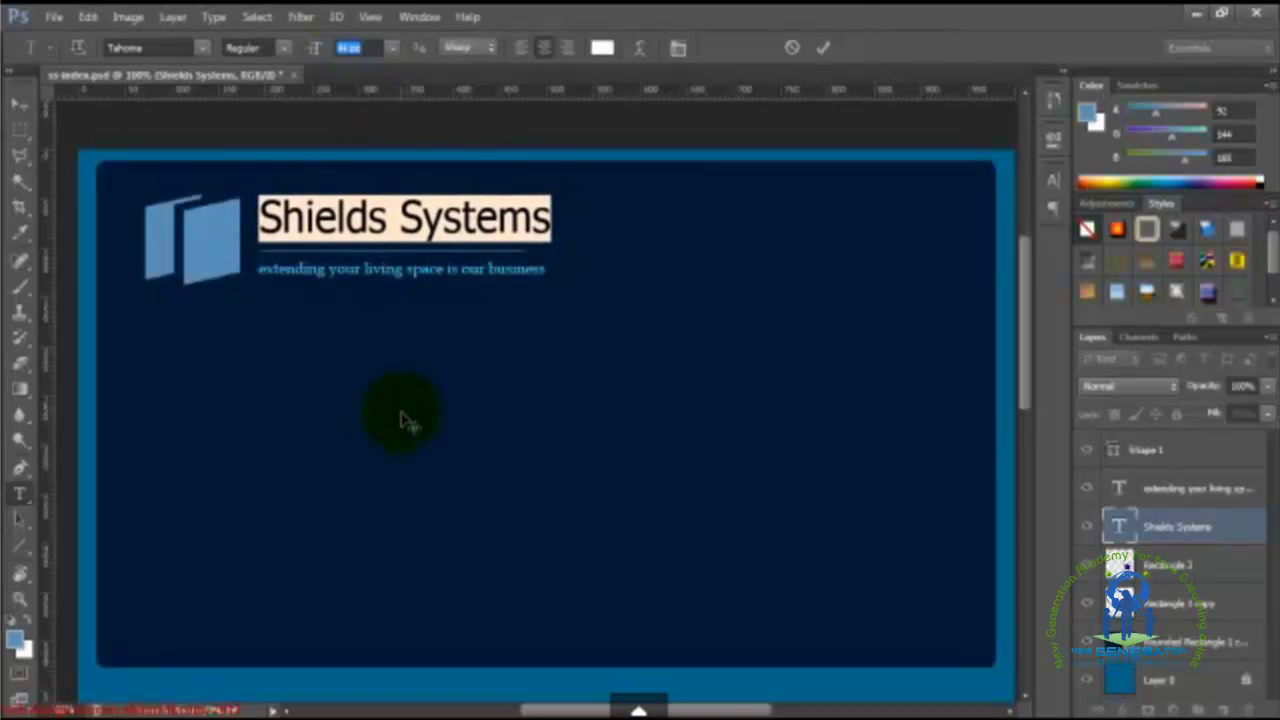
click(826, 50)
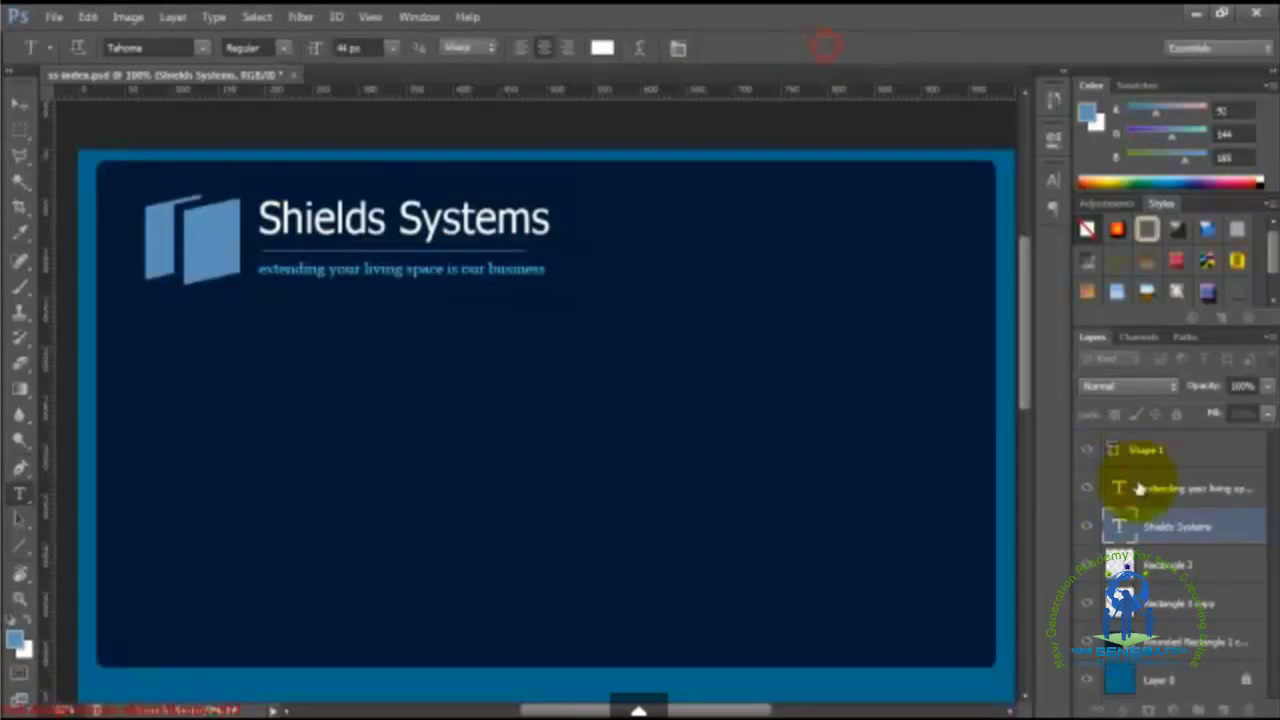
Step: Stretch the thin line under the company name to about 306 px wide so it ends below the last letter of "Systems"
click(1150, 452)
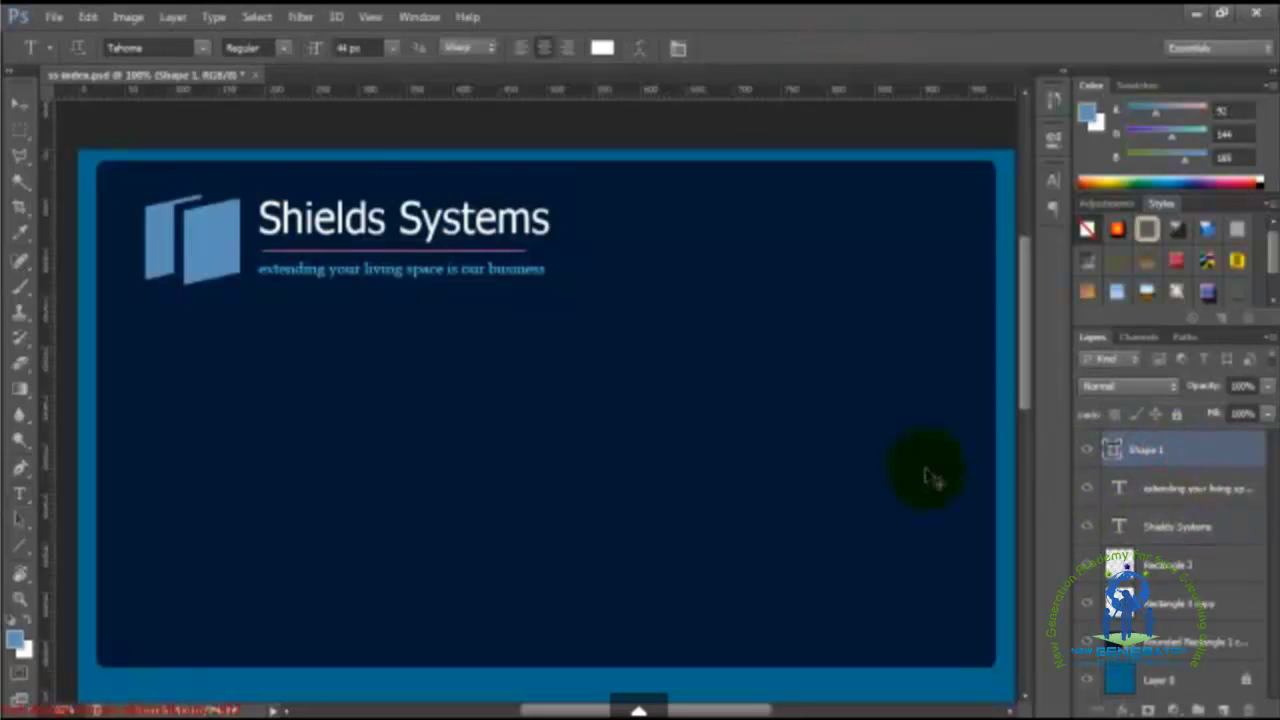
key(ctrl+t)
key(ctrl+plus)
drag(929, 463, 674, 512)
drag(374, 278, 593, 495)
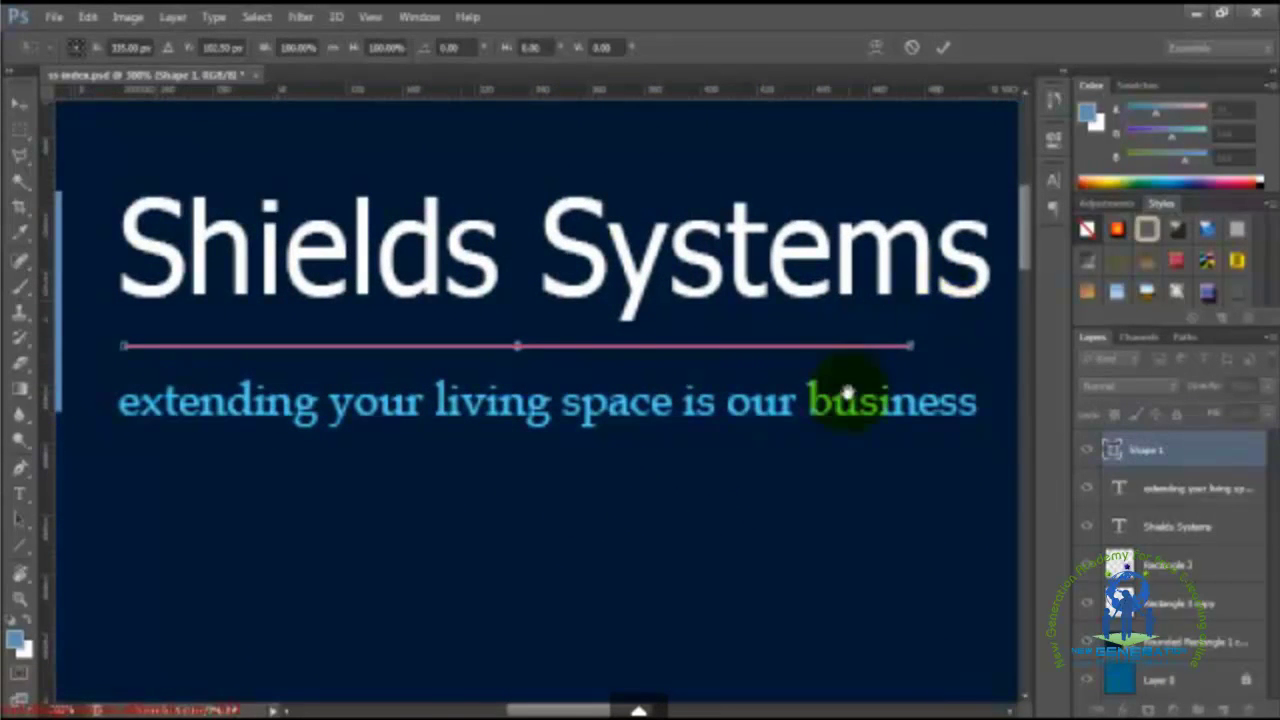
drag(847, 392, 808, 389)
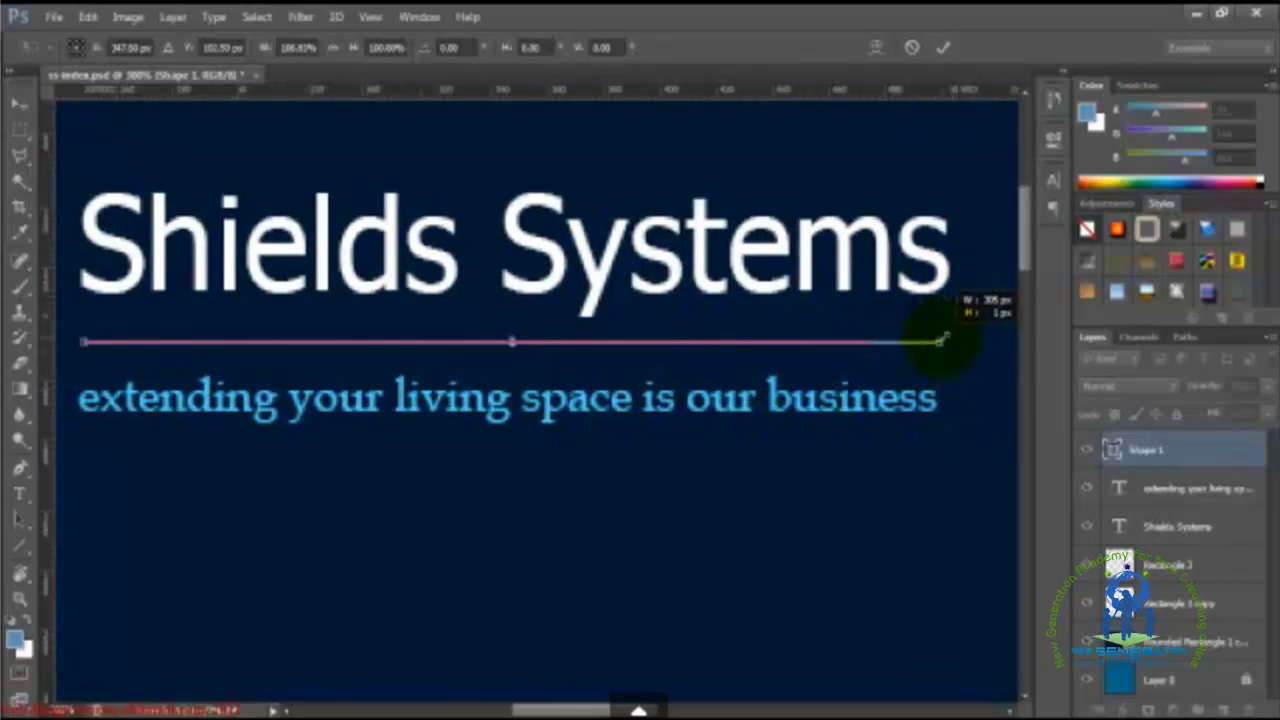
key(Return)
key(t)
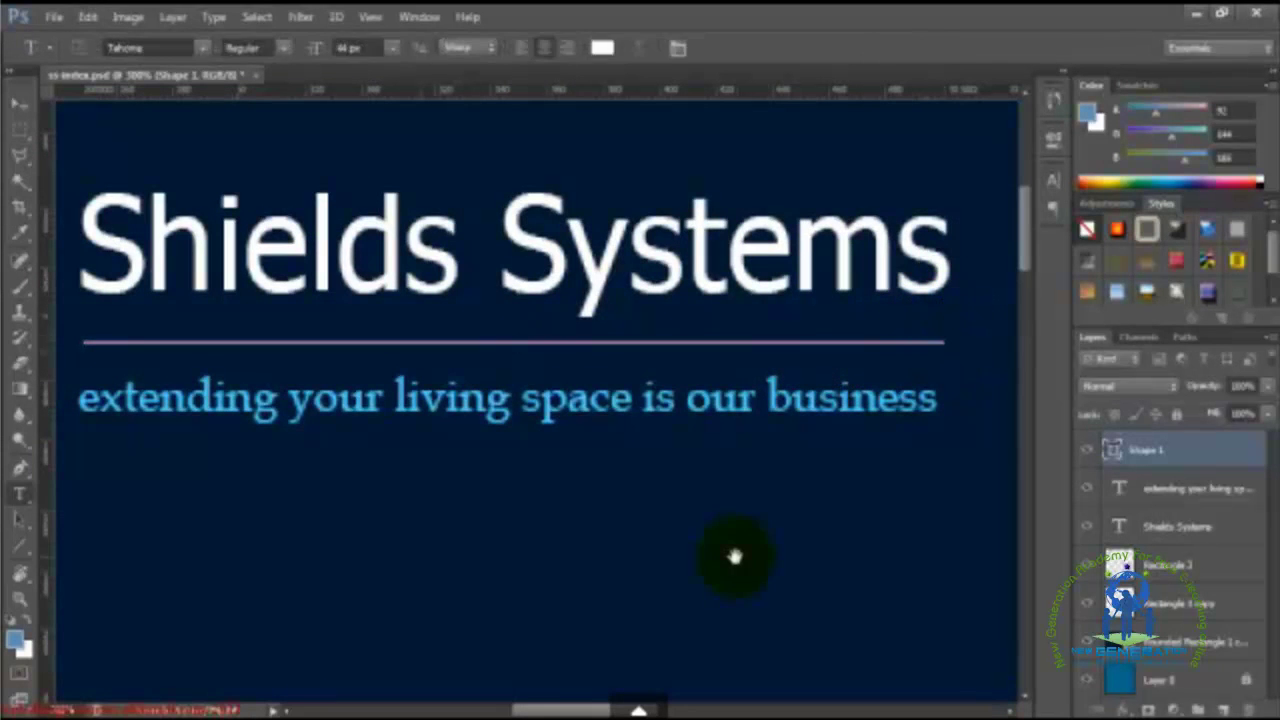
Step: Switch to Firefox and start the color Inspector on the Shields Systems page to examine the original header
drag(734, 556, 749, 557)
key(ctrl+minus)
key(ctrl+minus)
drag(776, 410, 640, 319)
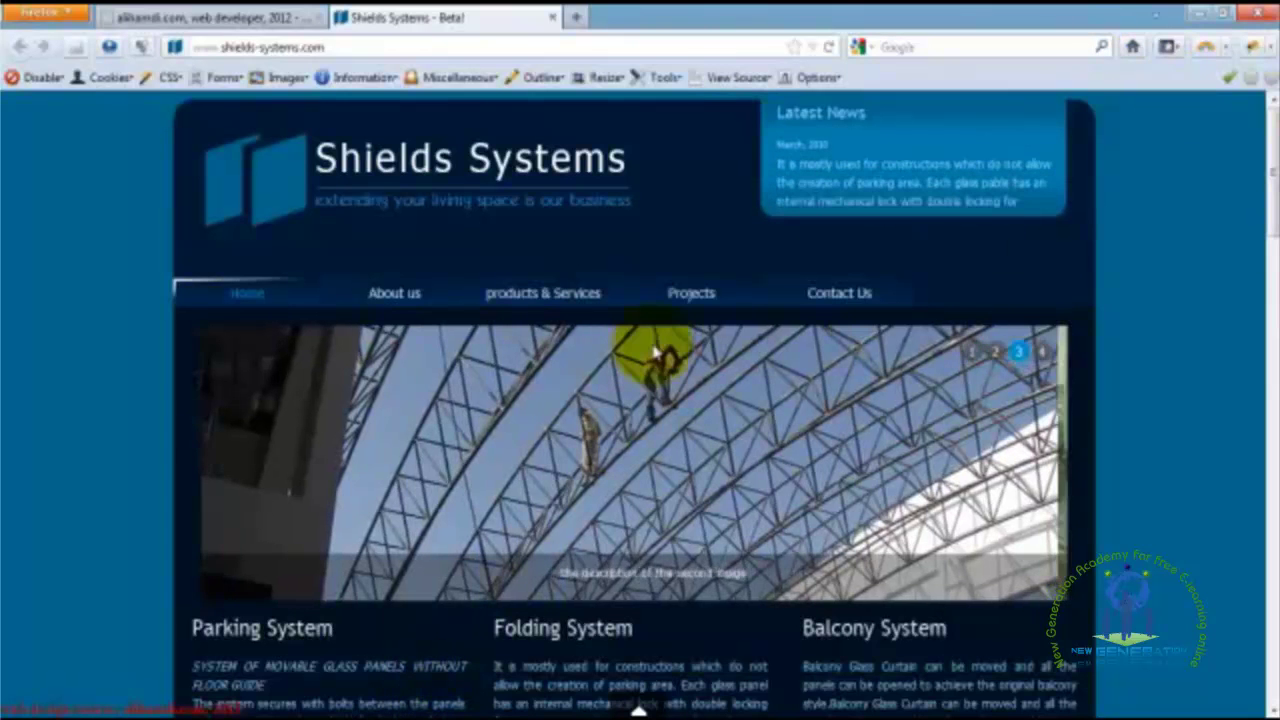
click(1226, 52)
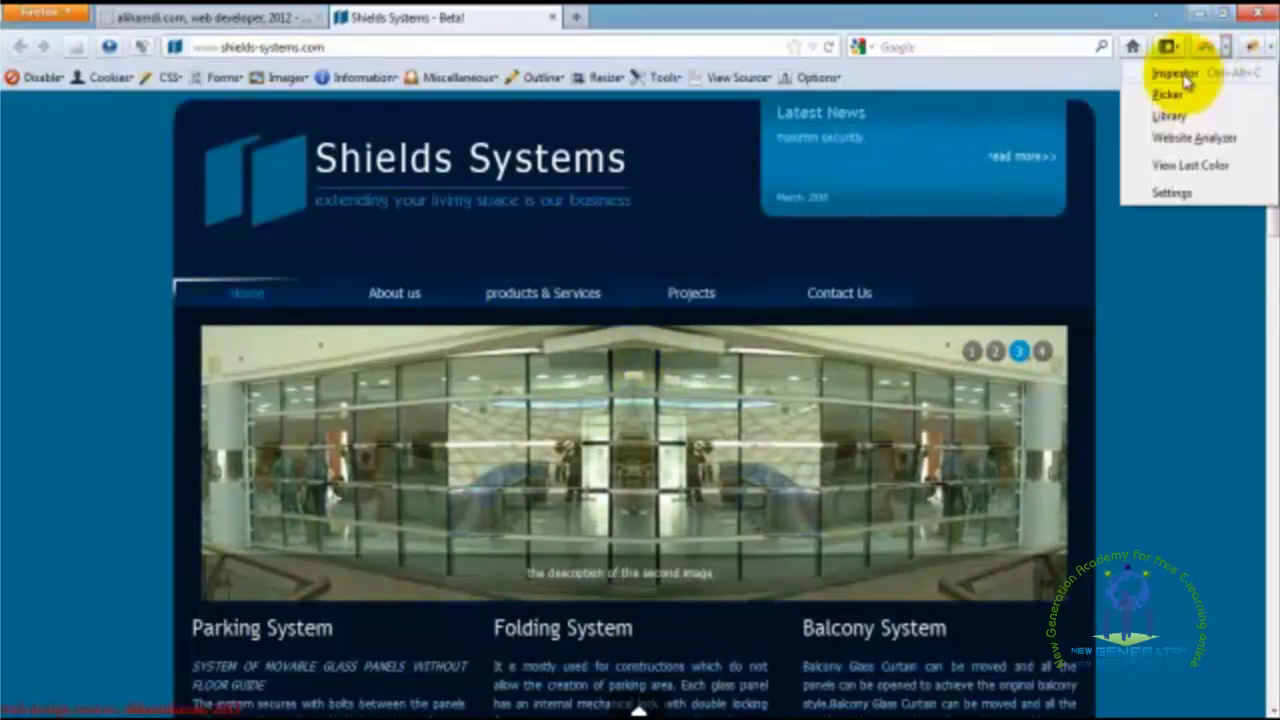
click(1183, 76)
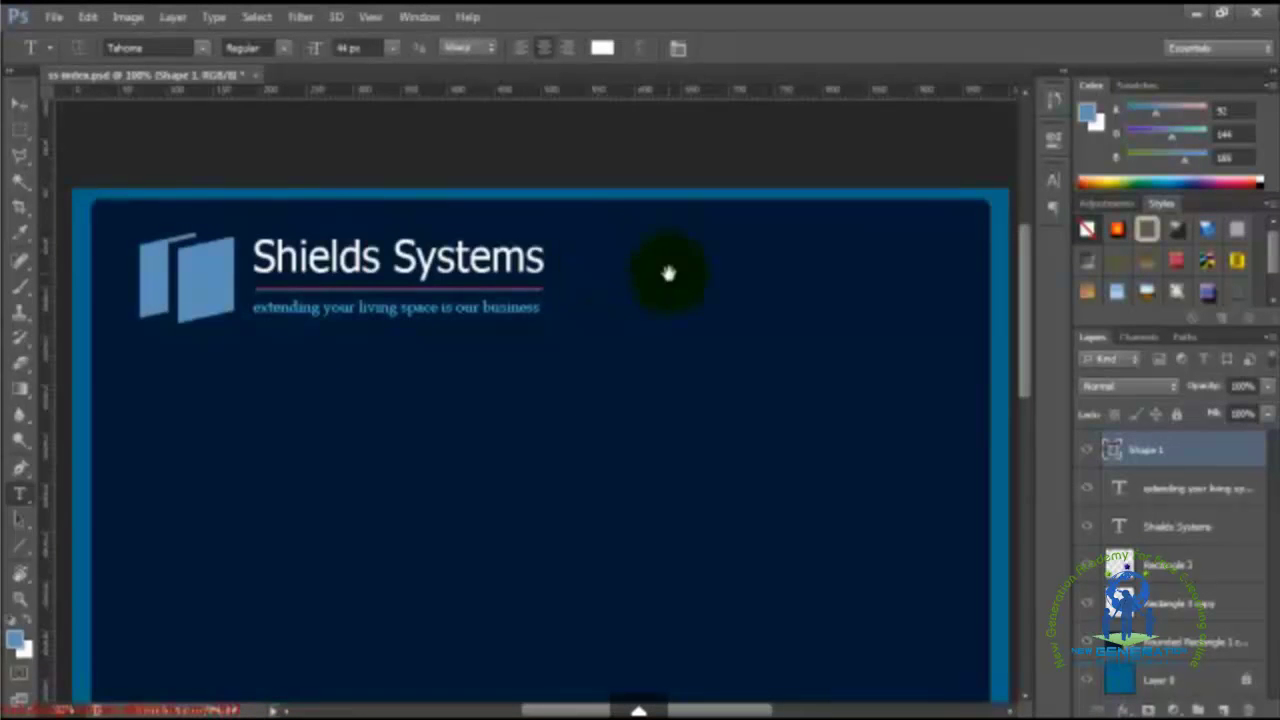
Step: Draw a rounded rectangle with a 10 px radius, about 310 px wide, starting in the page border beside the logo, for the news box
drag(668, 272, 677, 314)
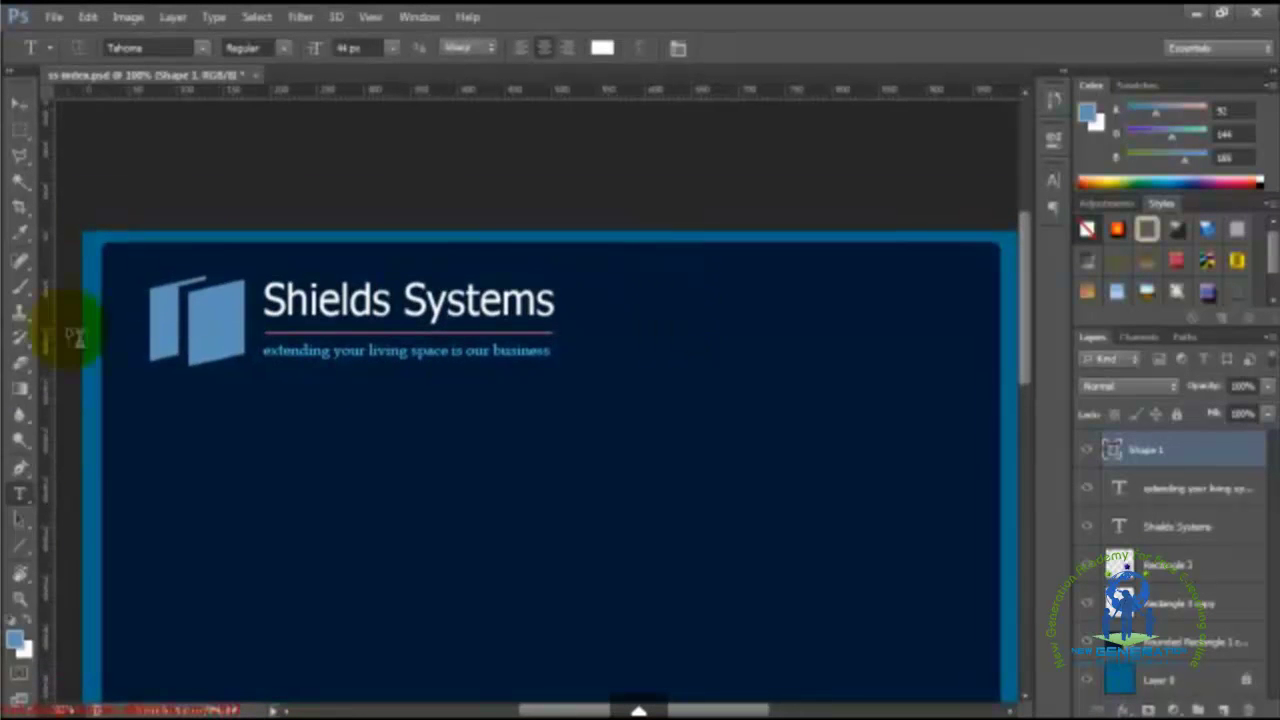
click(26, 548)
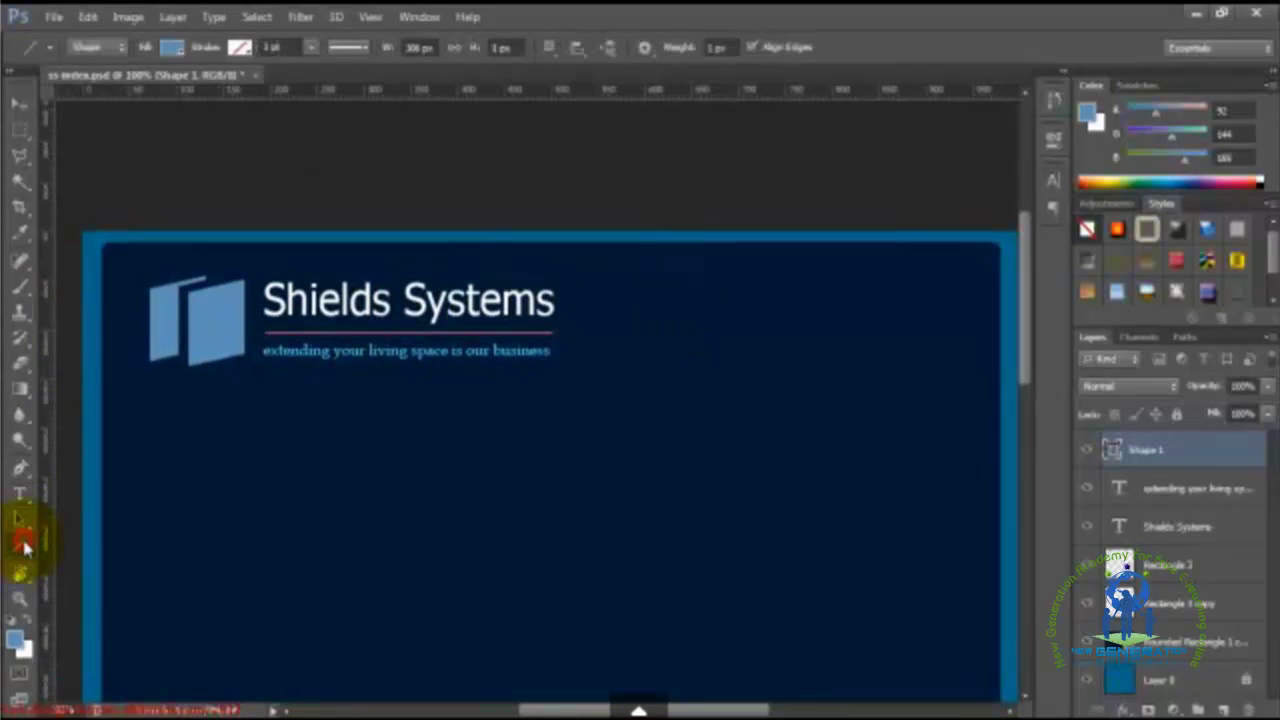
right_click(20, 545)
click(63, 570)
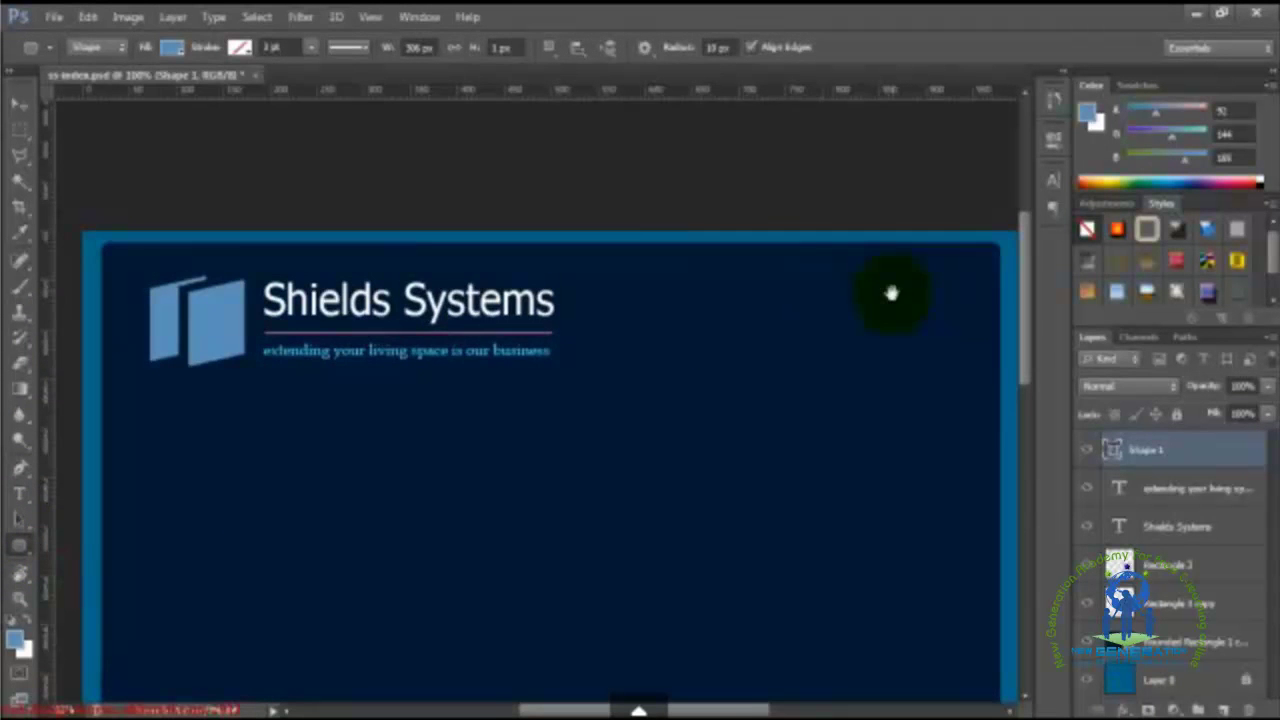
drag(891, 293, 857, 277)
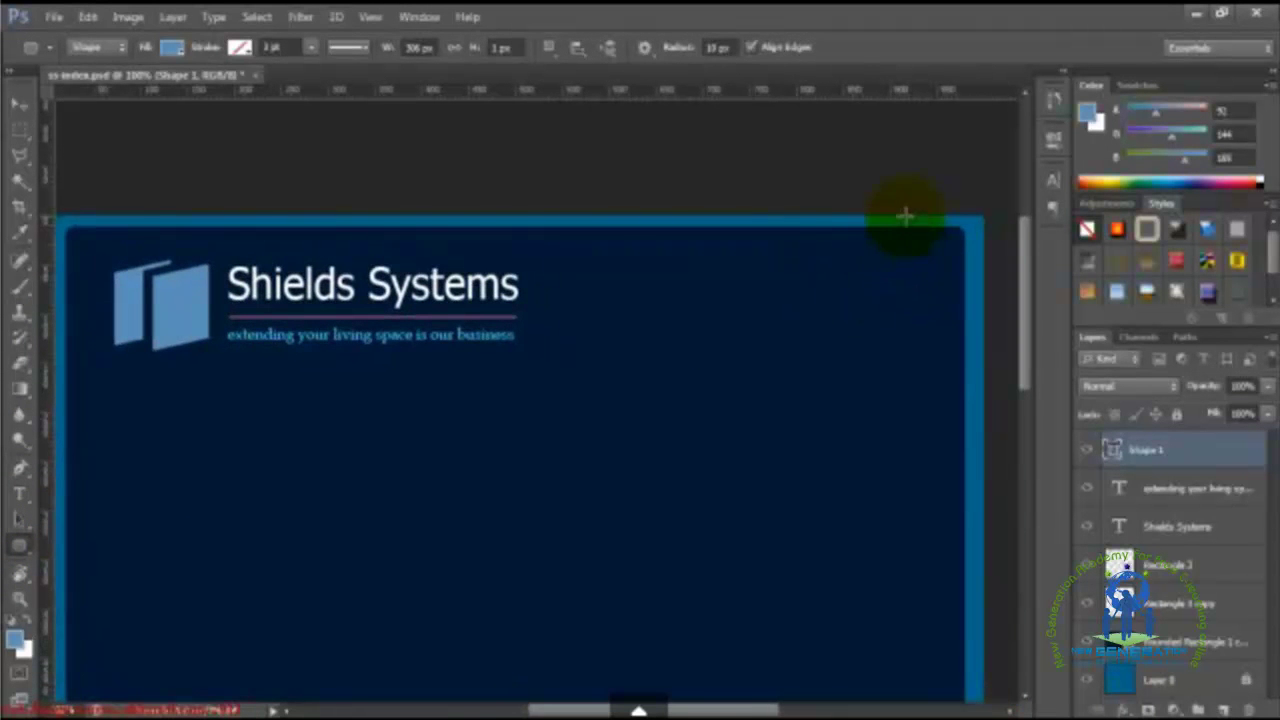
drag(771, 268, 614, 350)
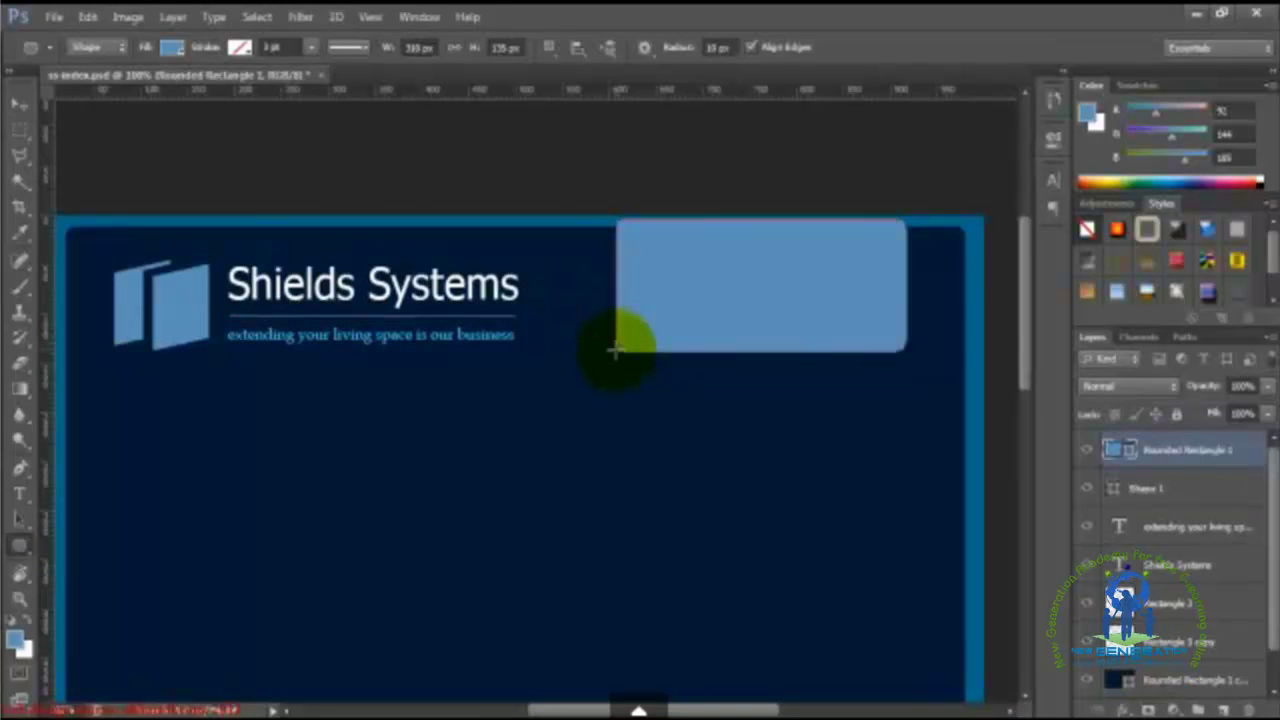
Step: Recolor the new rounded rectangle to blue #00688b sampled from the page border
click(1187, 485)
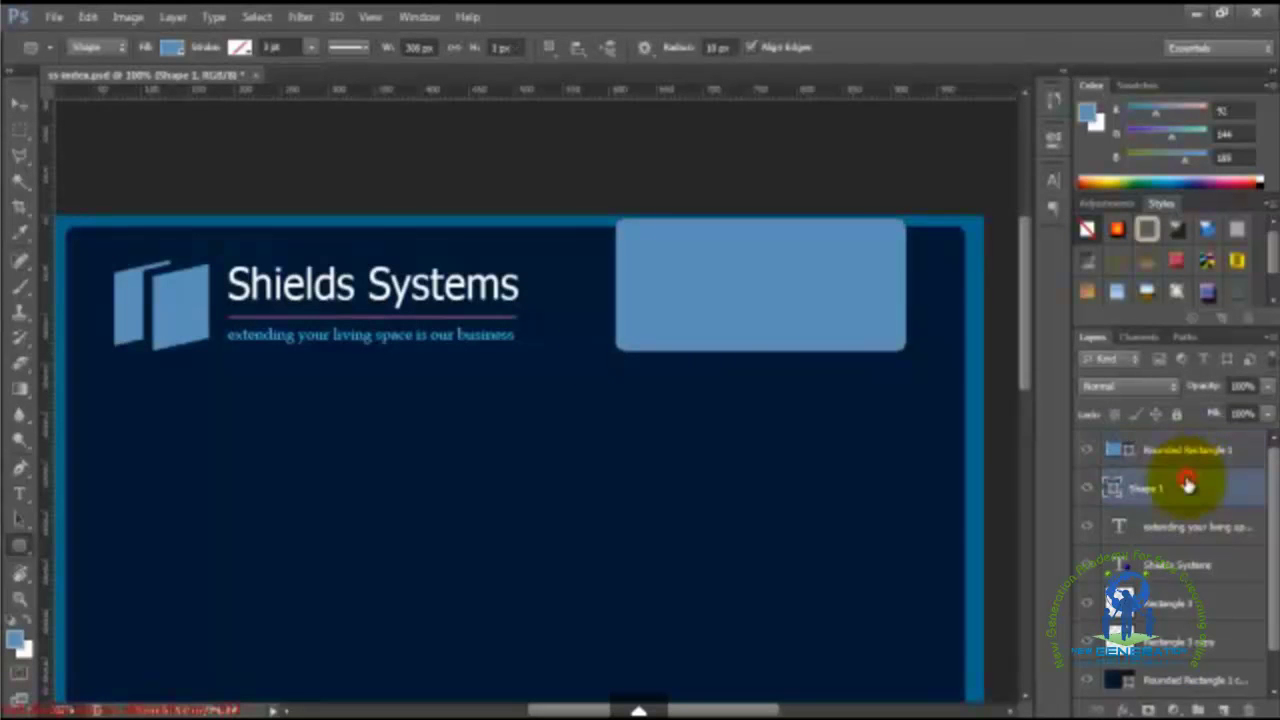
double_click(1114, 449)
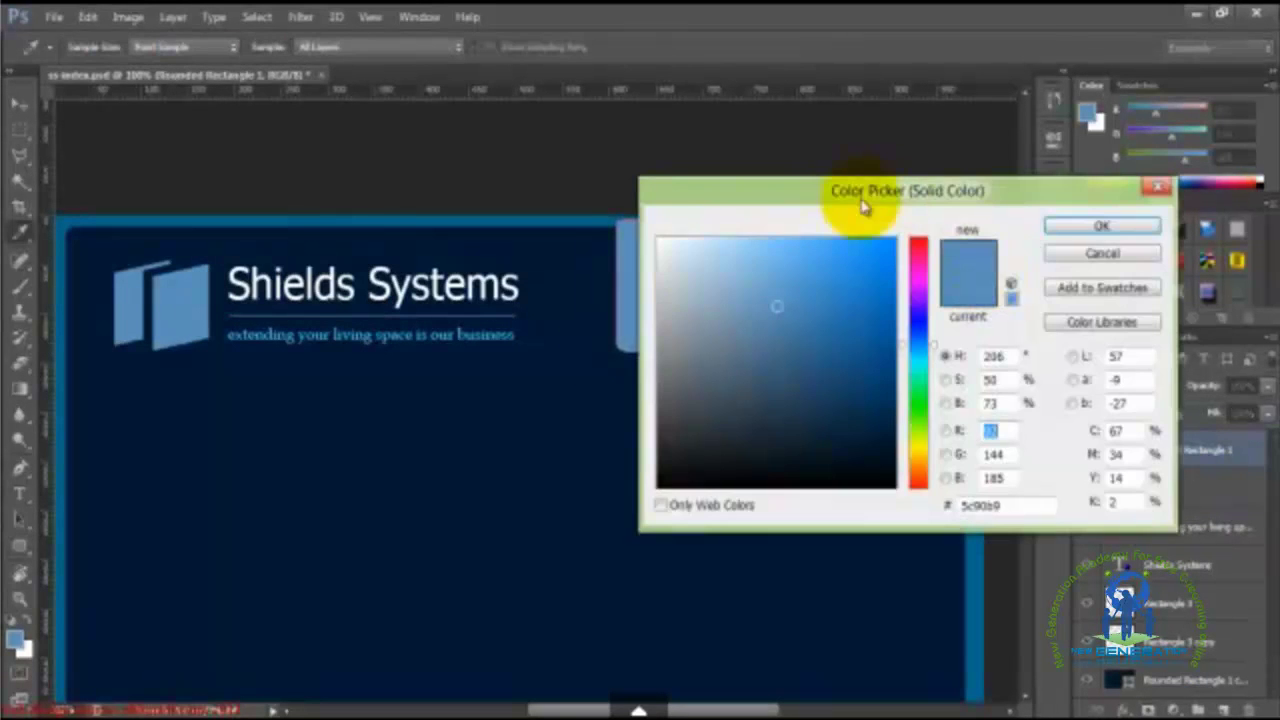
click(547, 220)
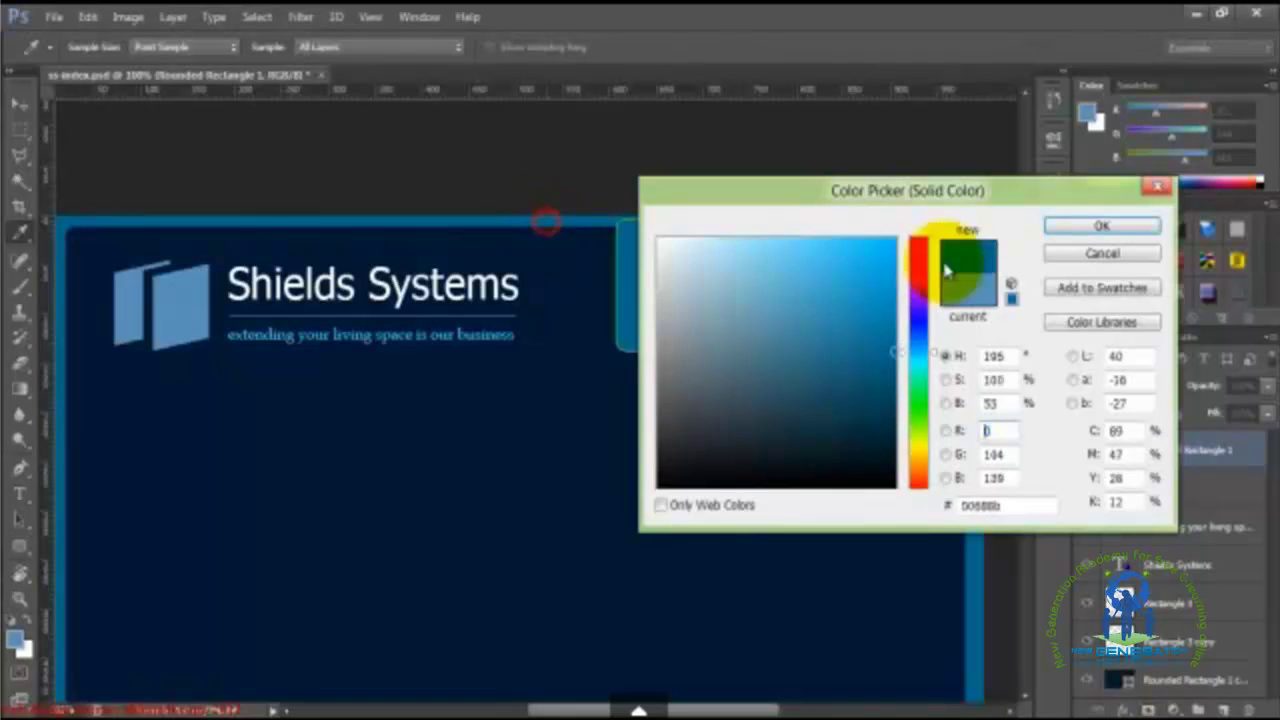
click(1063, 228)
click(1146, 486)
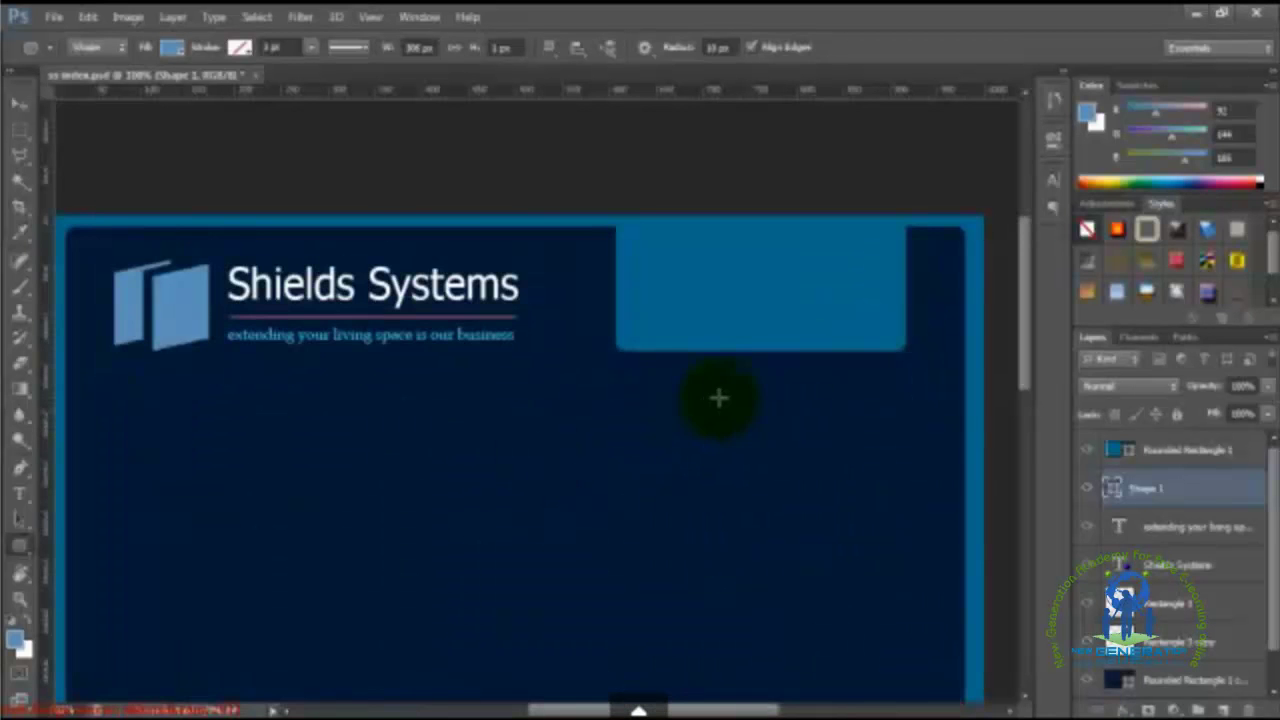
Step: Move the blue rounded rectangle right, closer to the right page border, so its center sits at X 789 px
drag(740, 342, 760, 323)
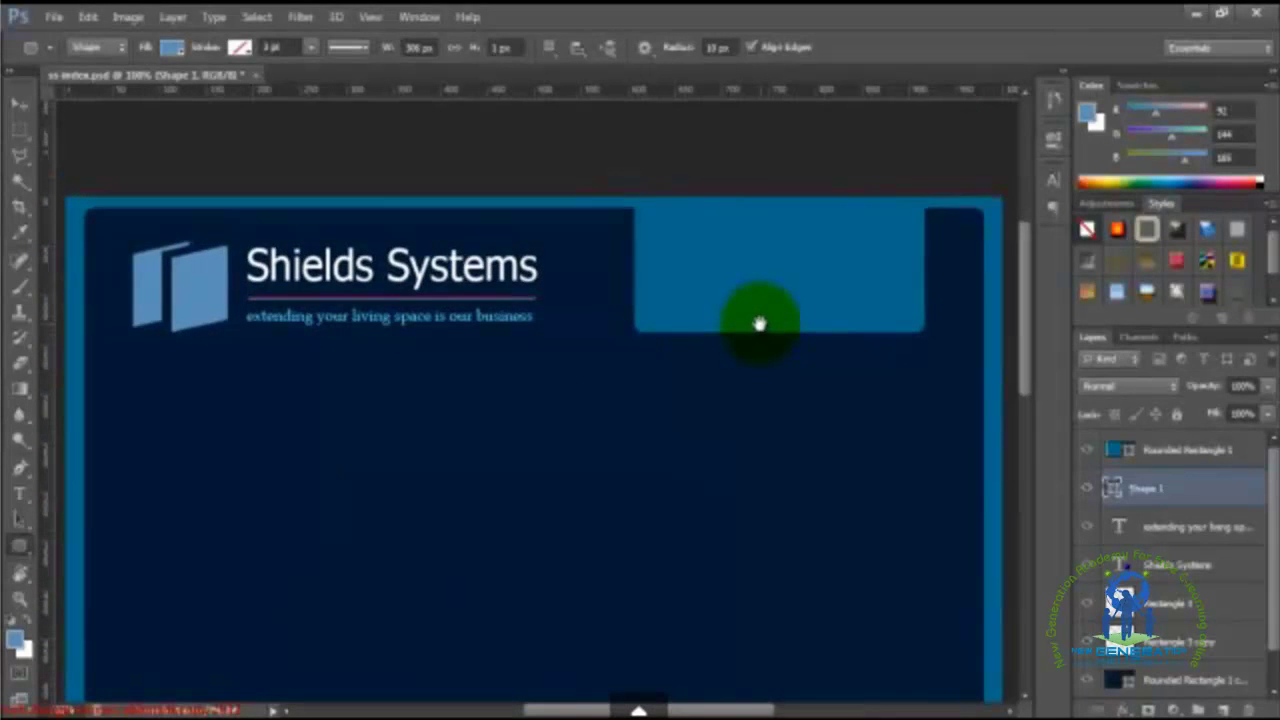
key(v)
click(765, 300)
key(ctrl+t)
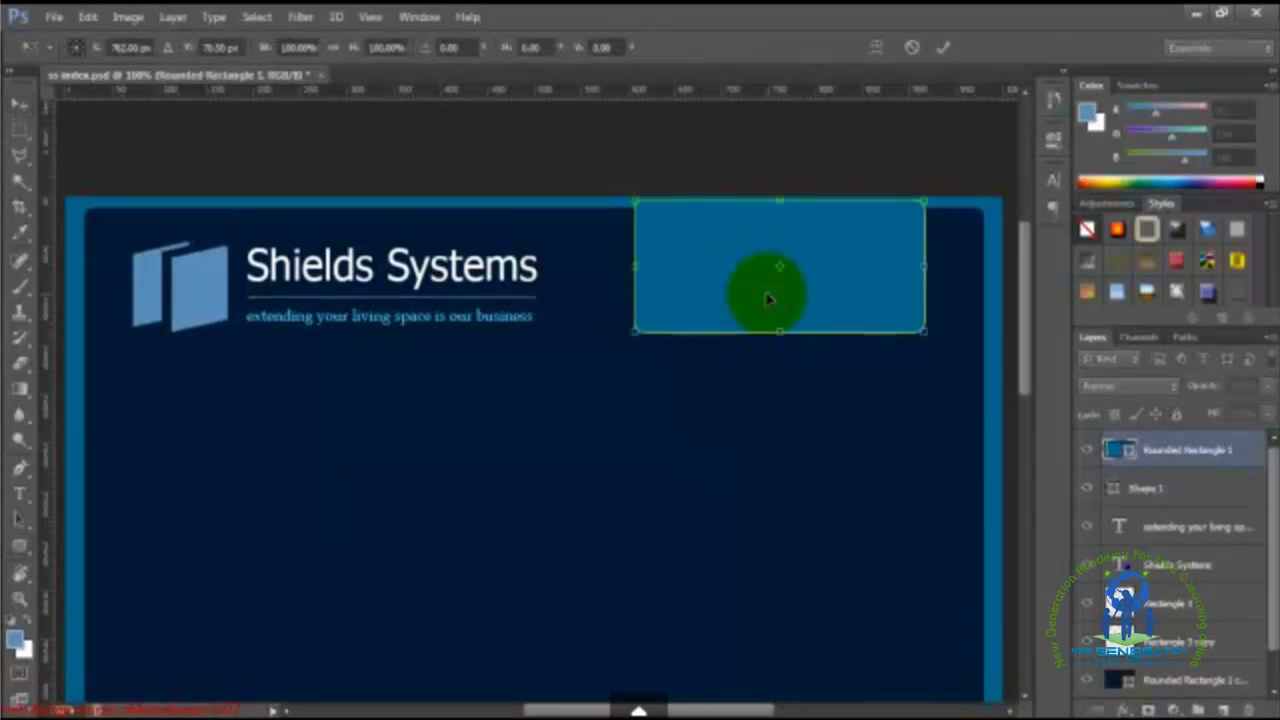
drag(632, 289, 635, 287)
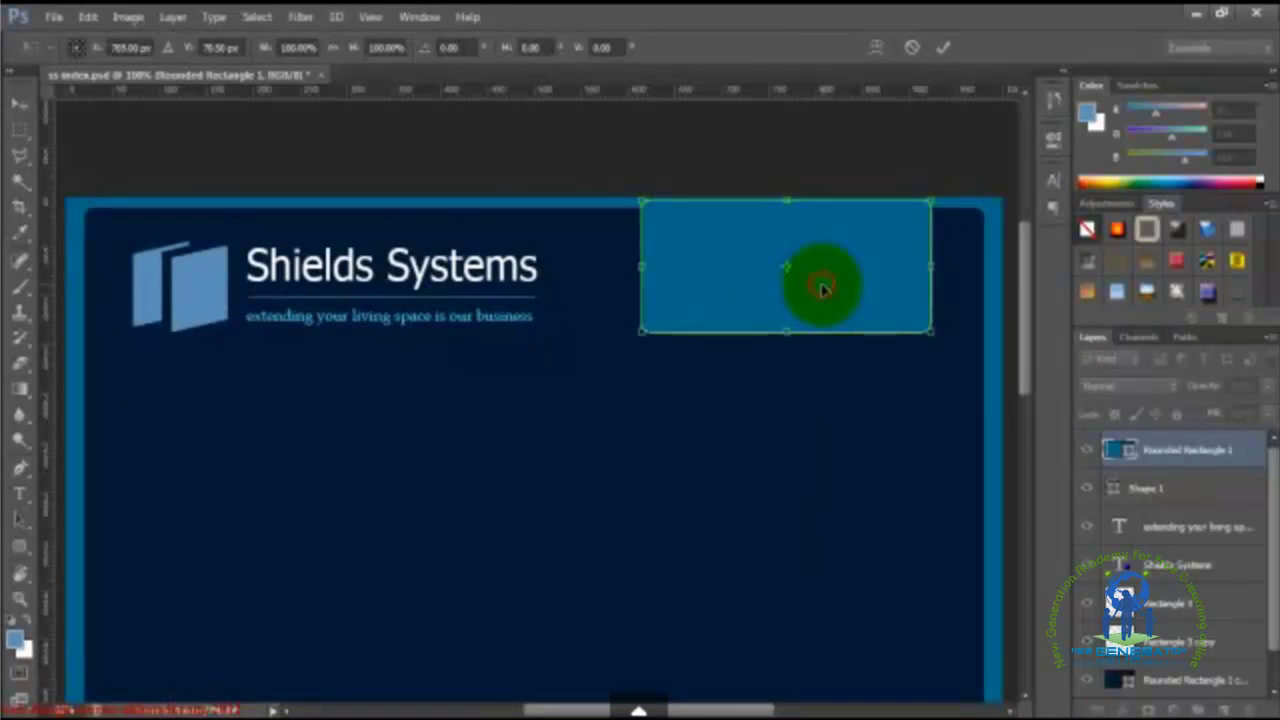
drag(822, 289, 842, 288)
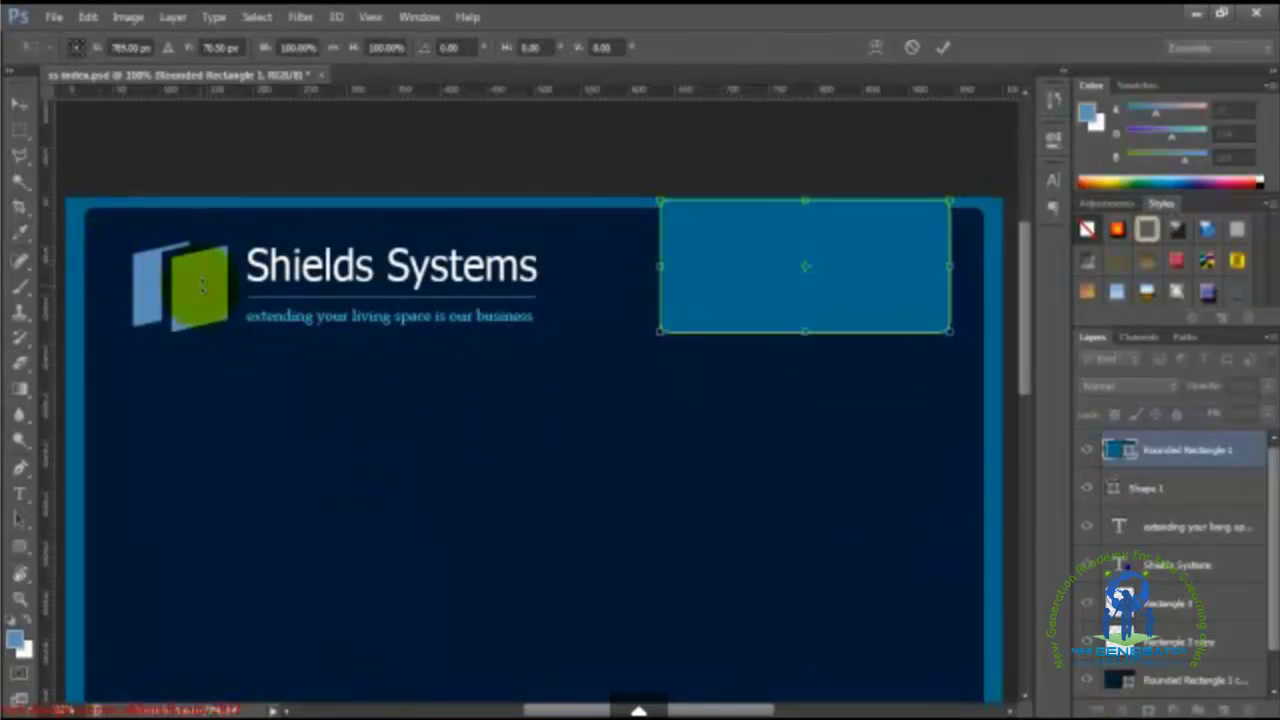
key(Return)
click(194, 289)
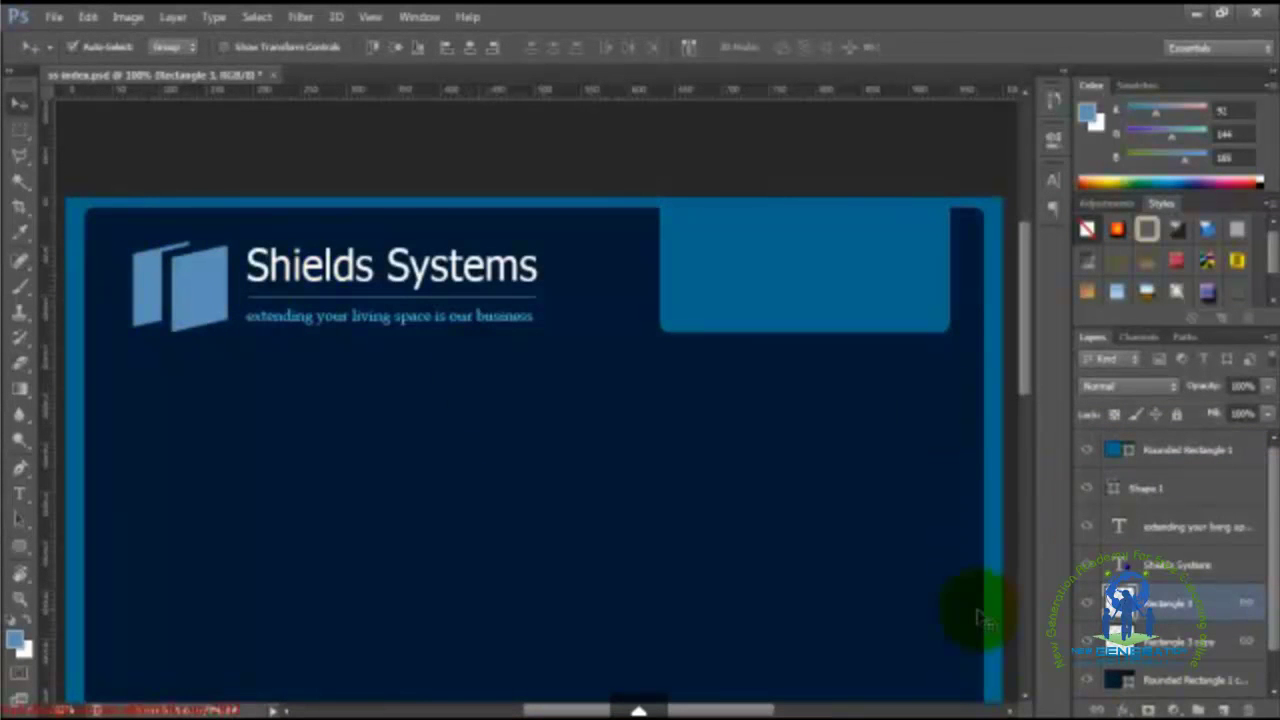
right_click(503, 322)
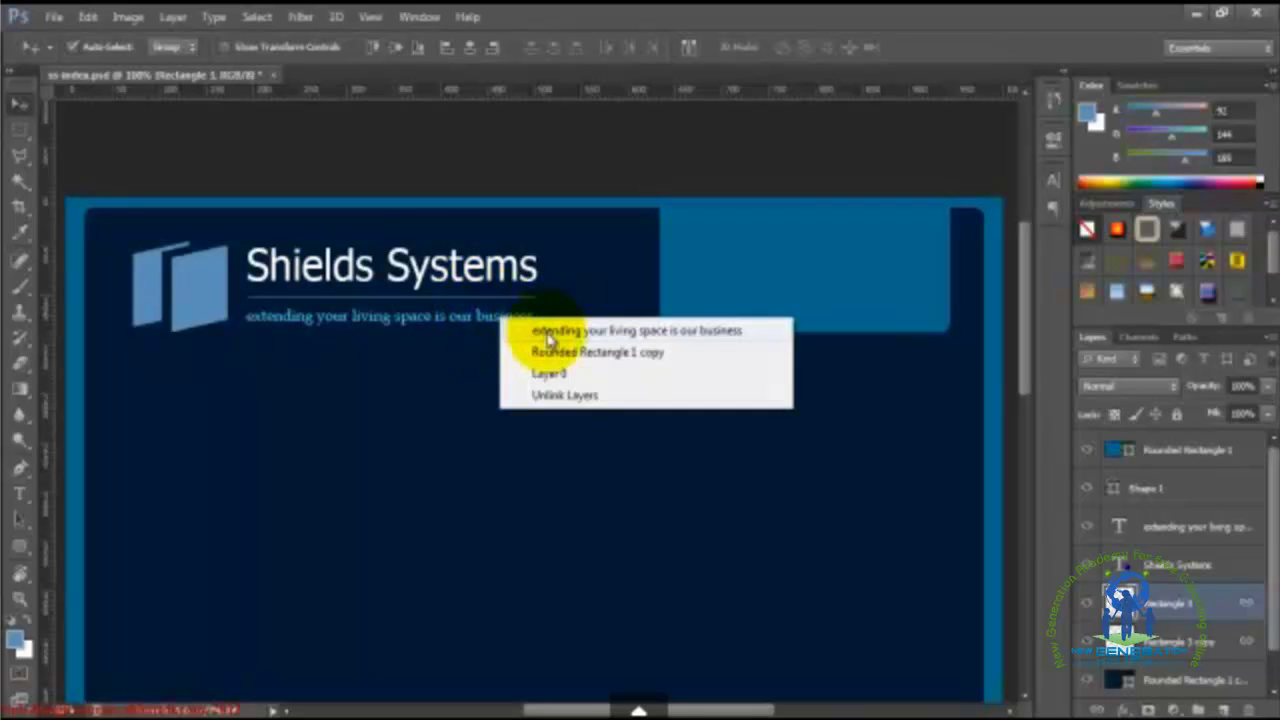
click(548, 334)
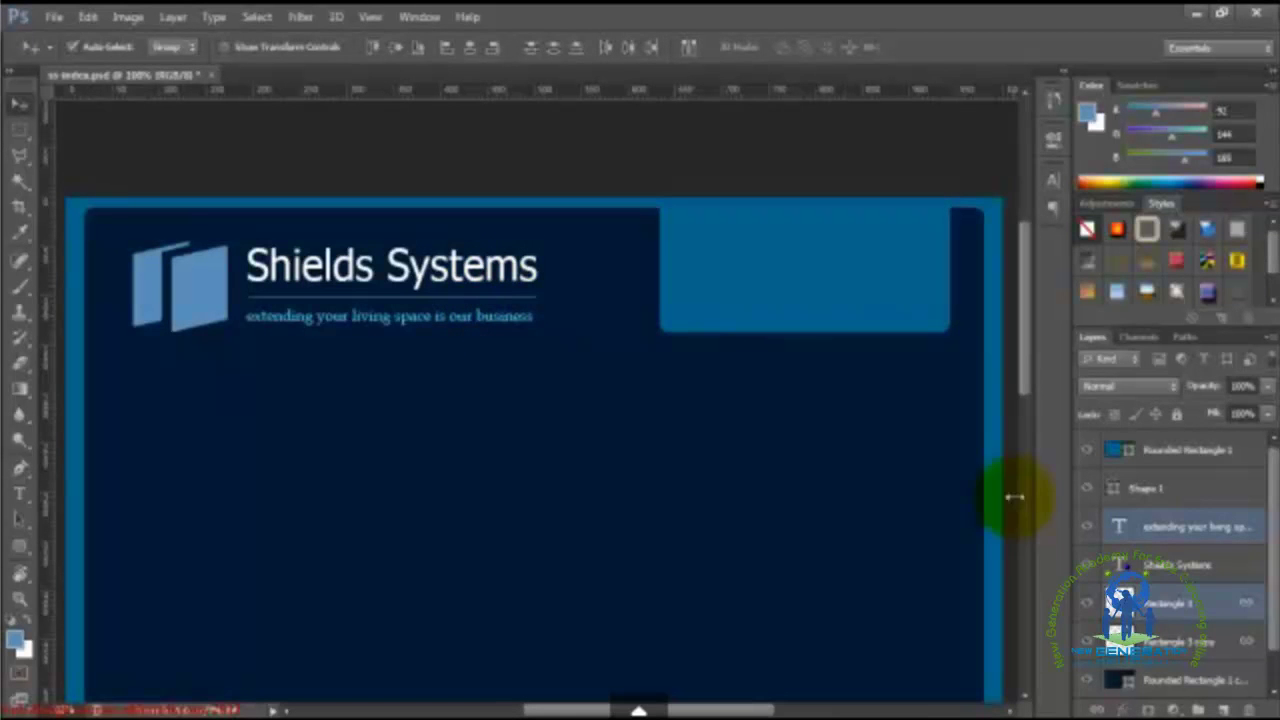
shift+click(1157, 488)
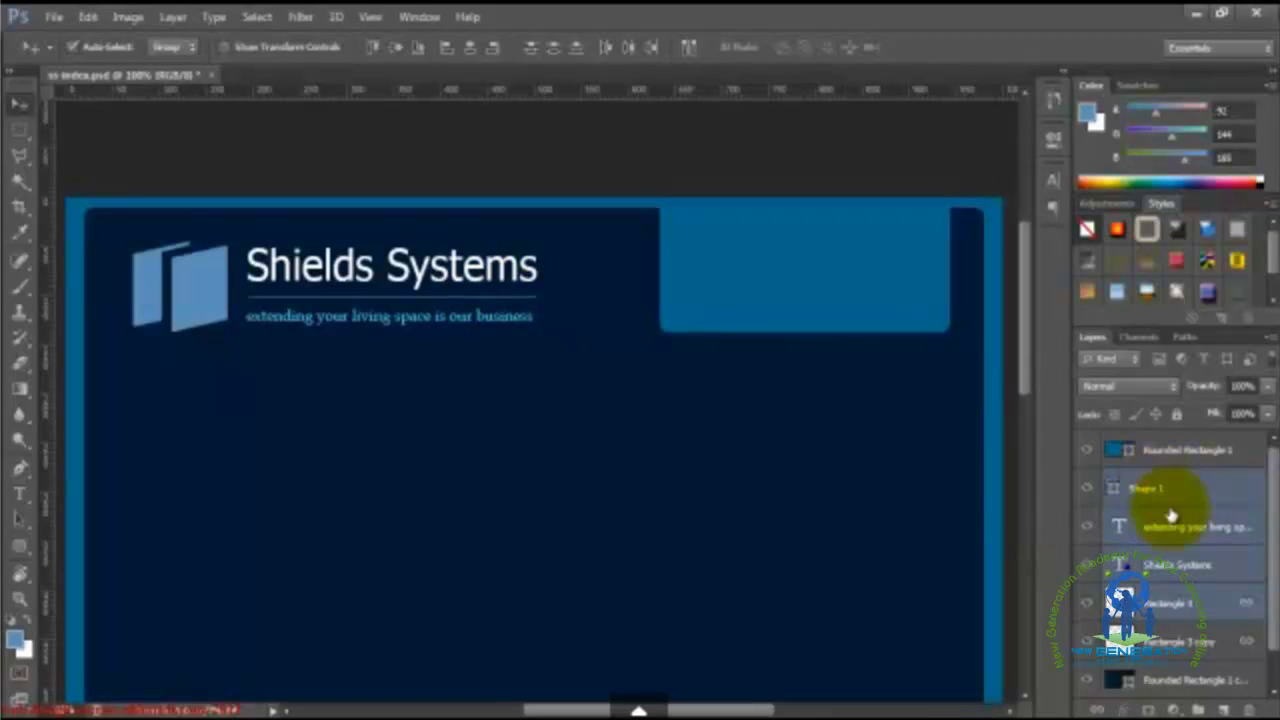
click(1174, 530)
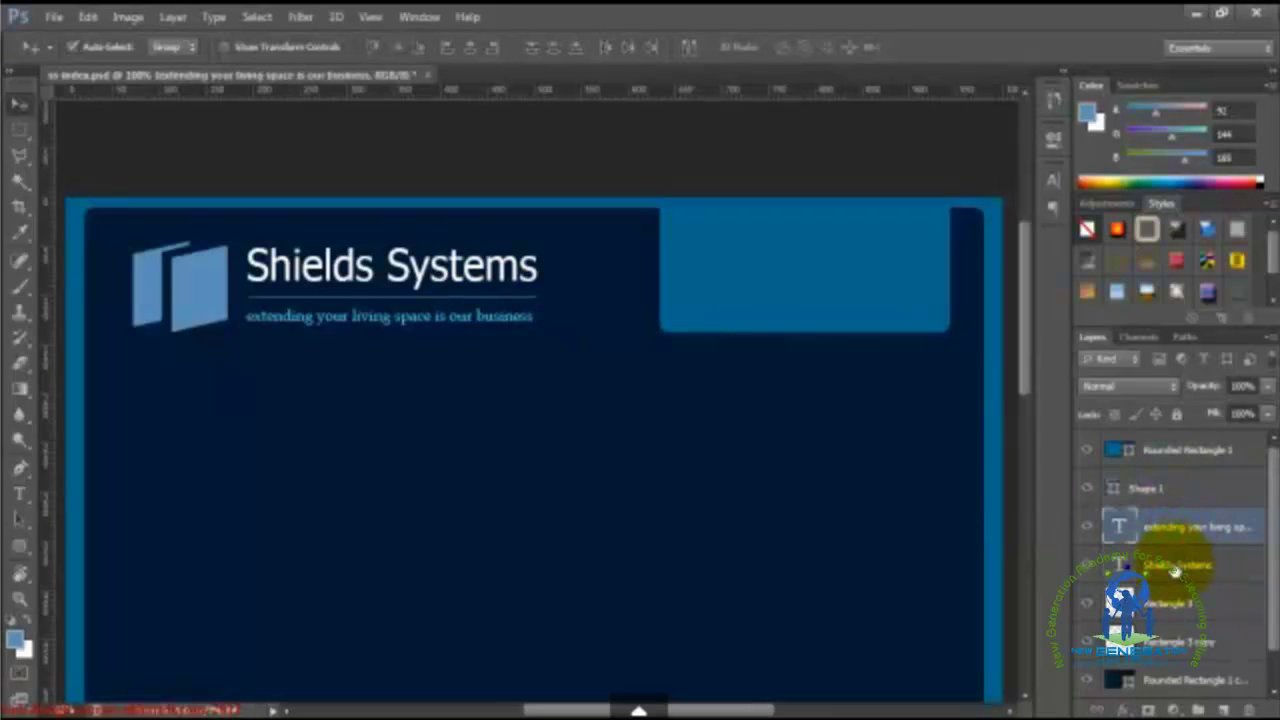
Step: Group the line, tagline, company name and both panel layers, and toggle the group's visibility to check its contents
click(1175, 566)
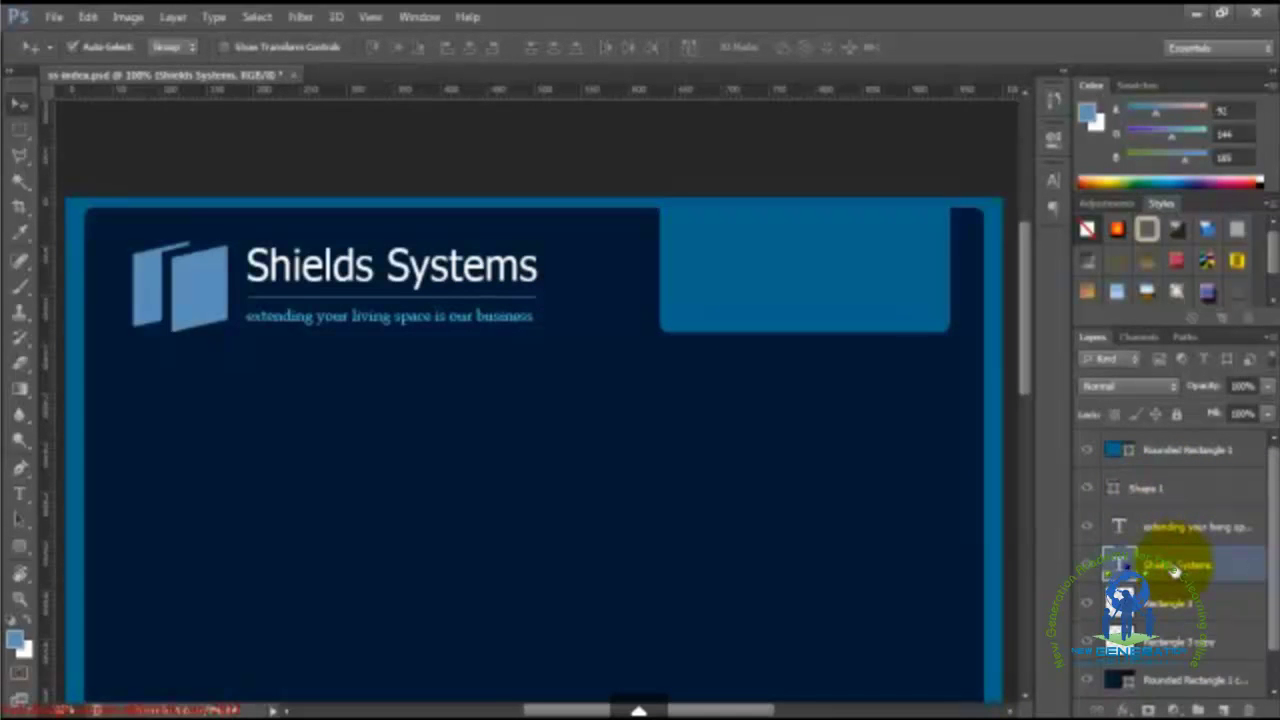
ctrl+click(1155, 530)
ctrl+click(1144, 490)
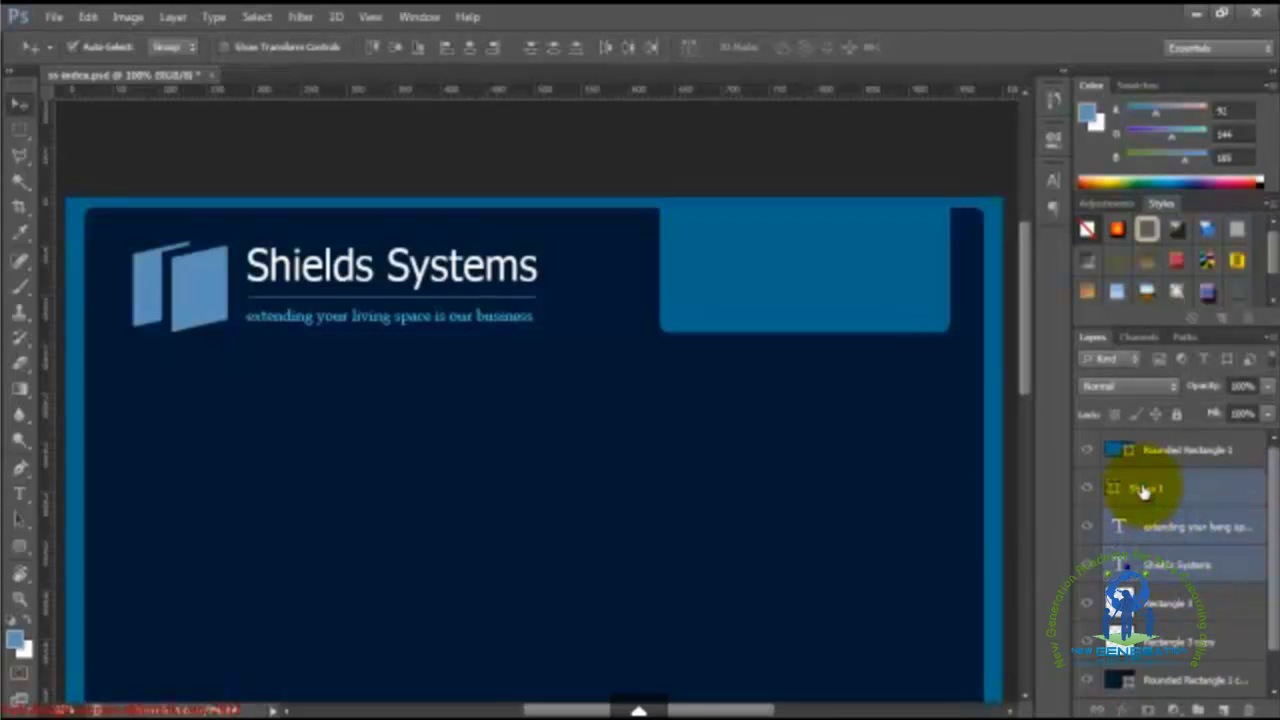
ctrl+click(1125, 606)
ctrl+click(1160, 641)
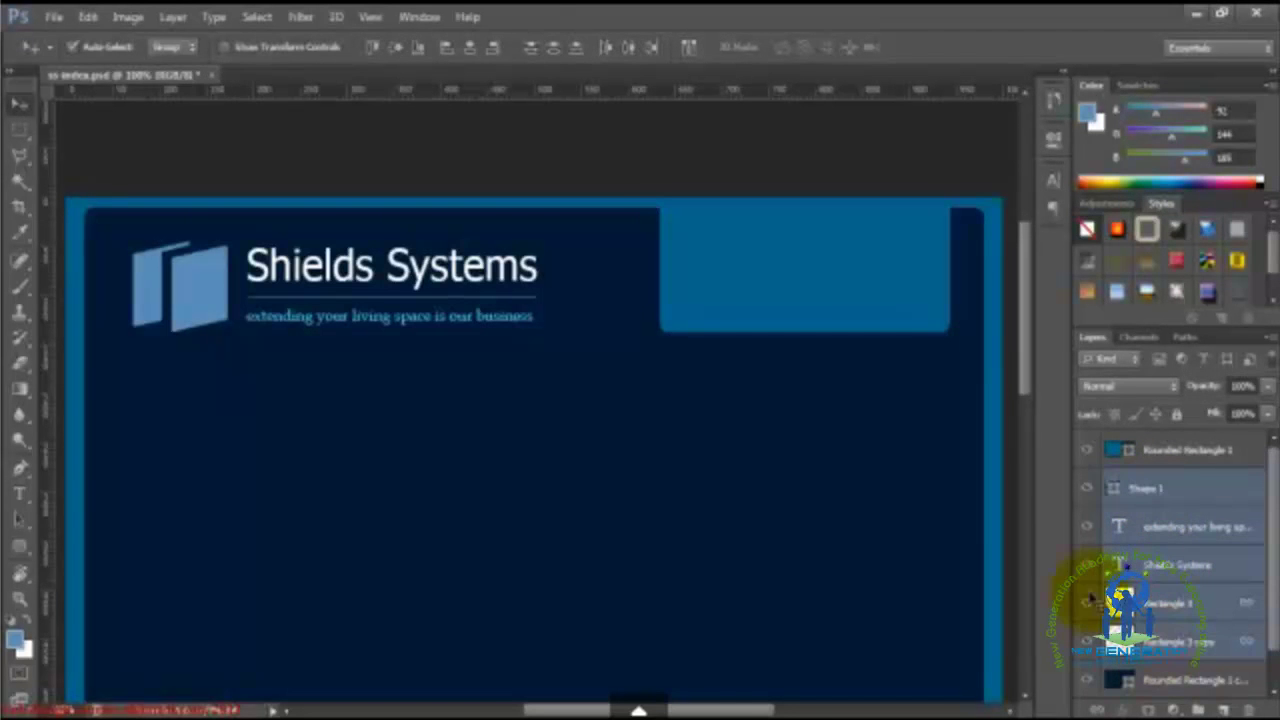
key(ctrl+g)
click(1089, 480)
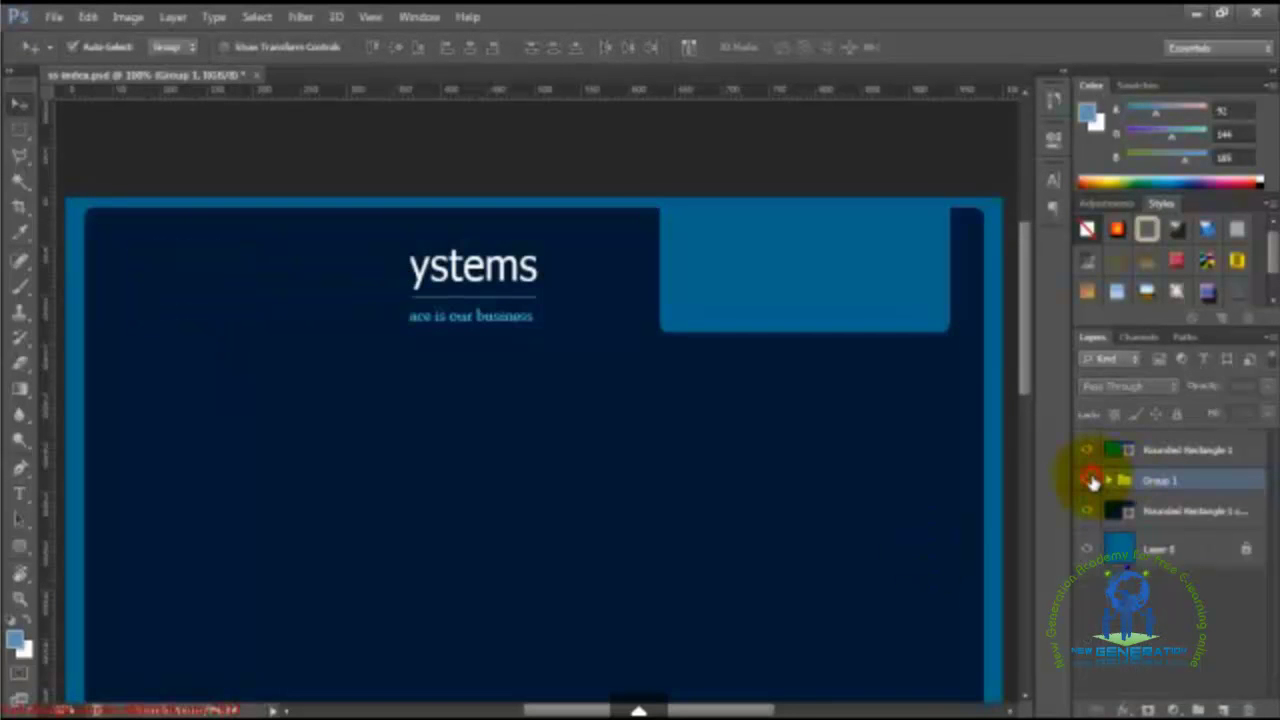
click(1089, 480)
Step: Show the guides and shift the logo group 30 px left, closer to the left guide
key(ctrl+semicolon)
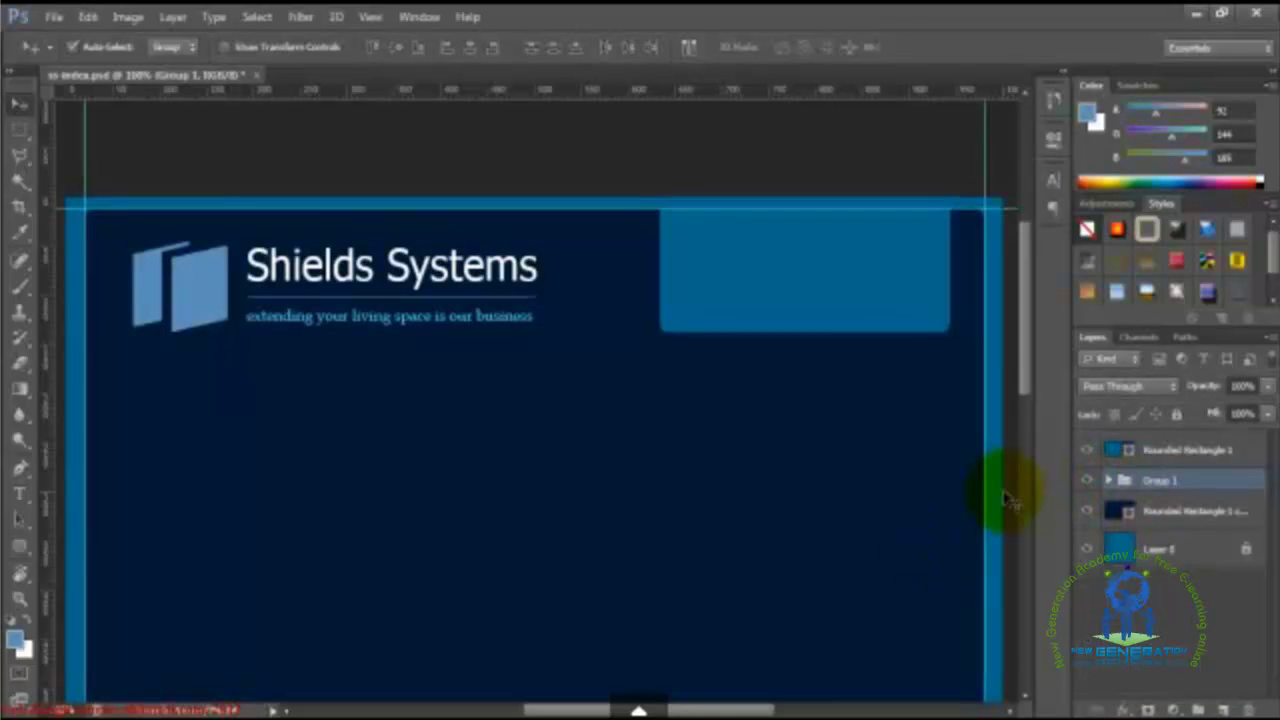
key(shift+Left)
key(shift+Left)
key(shift+Left)
key(shift+Left)
key(shift+Right)
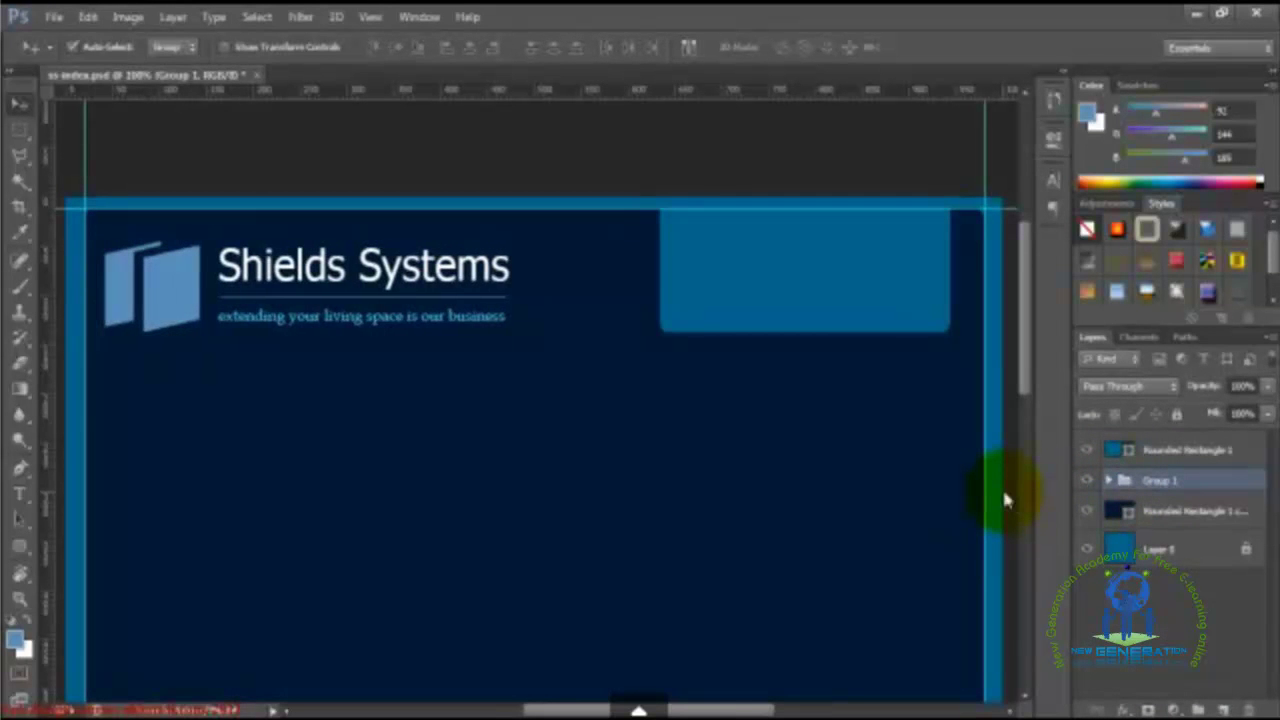
Step: Move the logo group up 10 px, scale it down slightly toward its upper-left corner, and shift it back down 10 px
key(shift+Up)
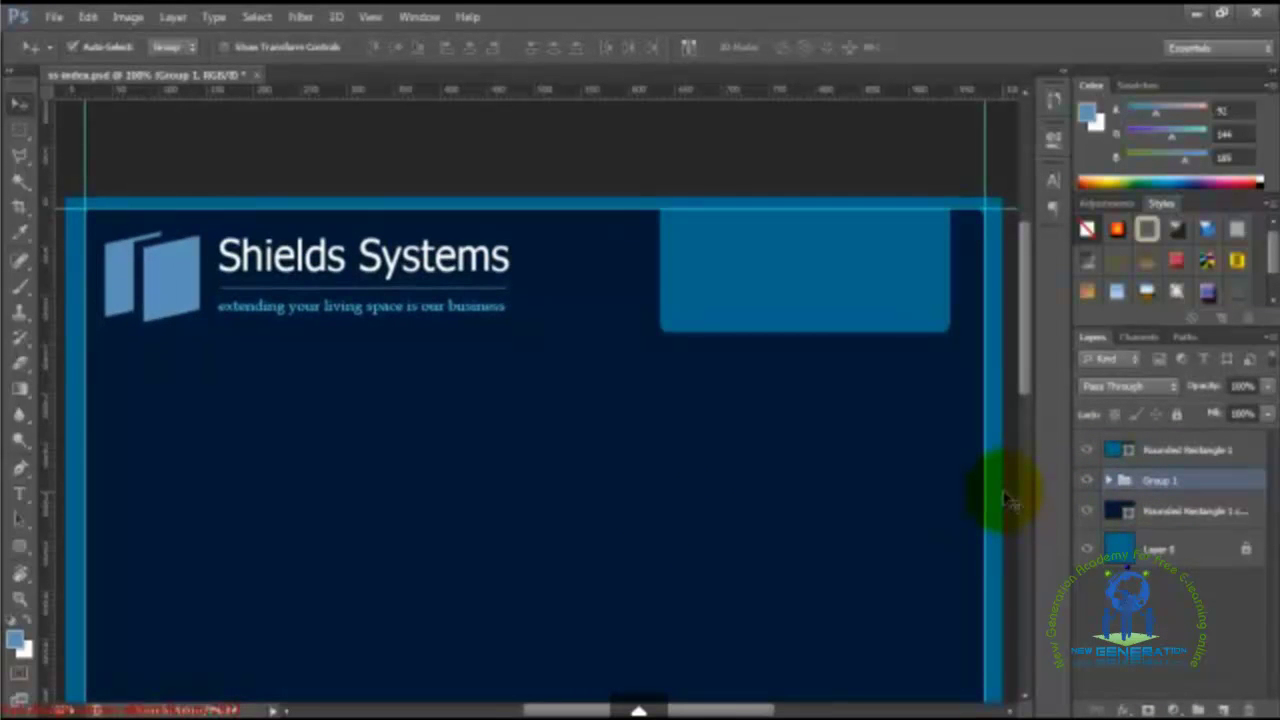
key(ctrl+t)
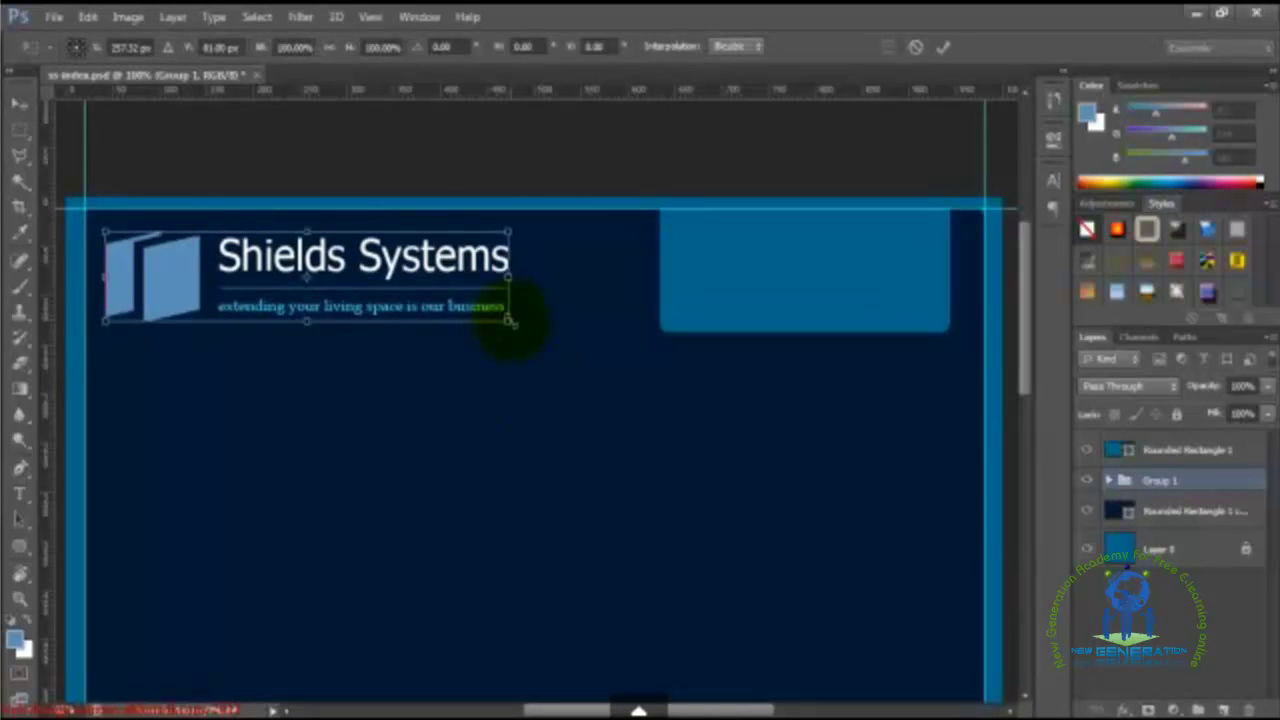
drag(510, 322, 457, 306)
key(Return)
key(shift+Down)
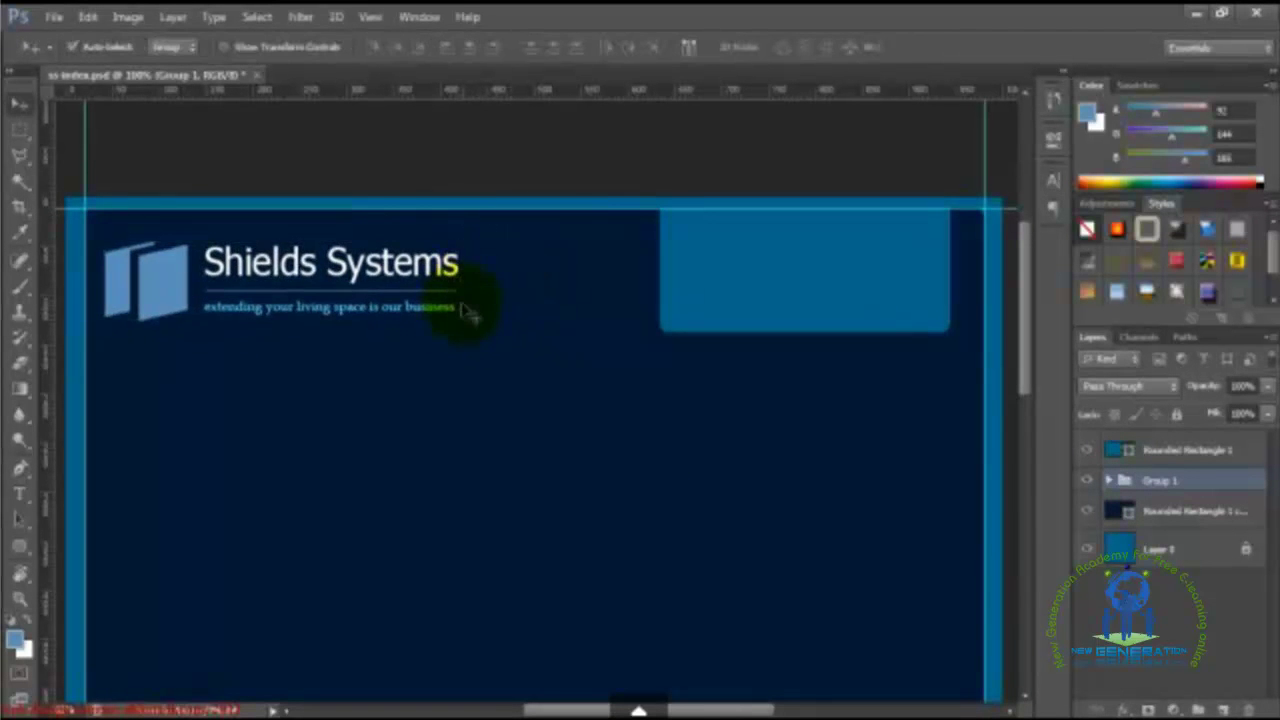
Step: Hide the guides and shift the logo group 10 px right and 10 px down
key(ctrl+h)
key(shift+Right)
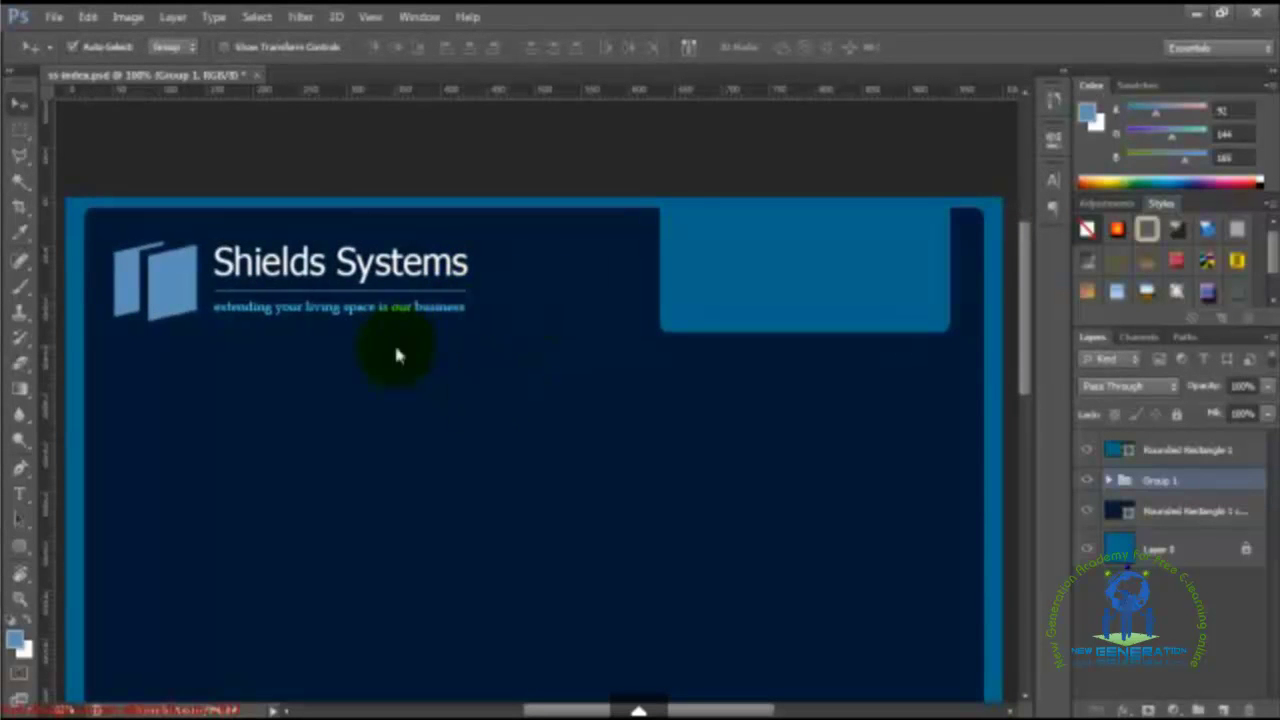
key(shift+Down)
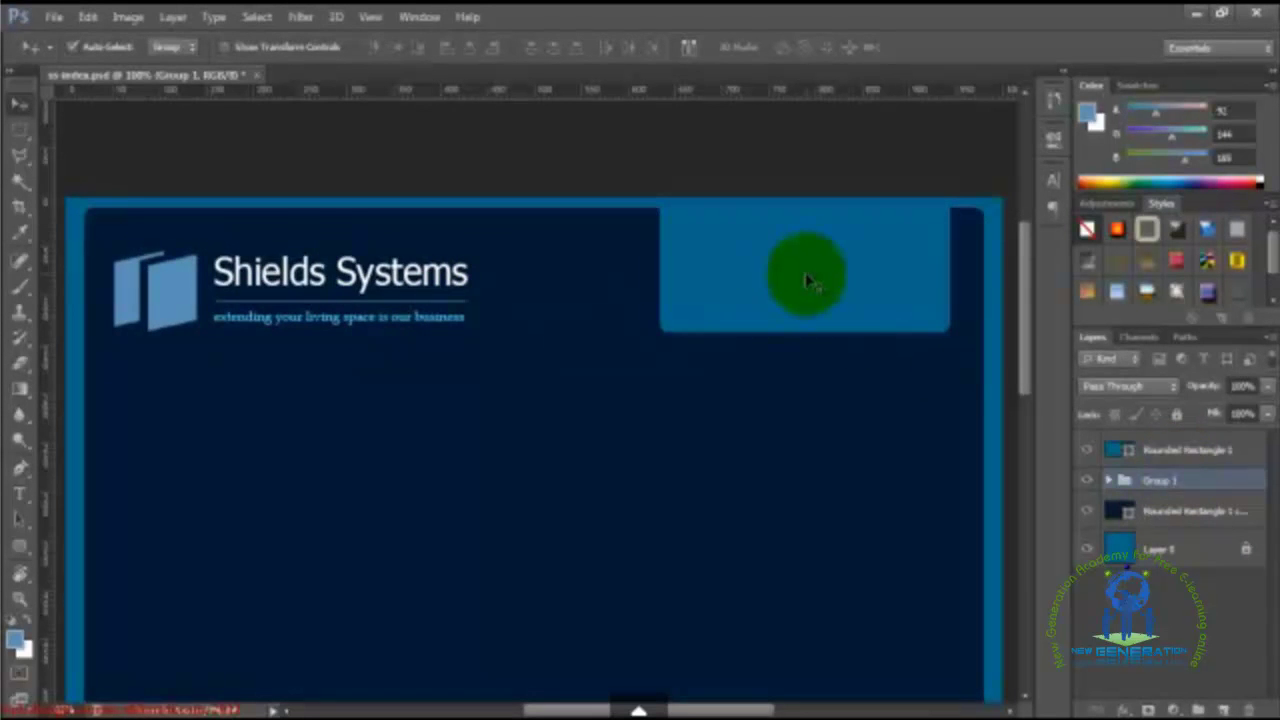
click(800, 275)
key(shift+Left)
key(shift+Right)
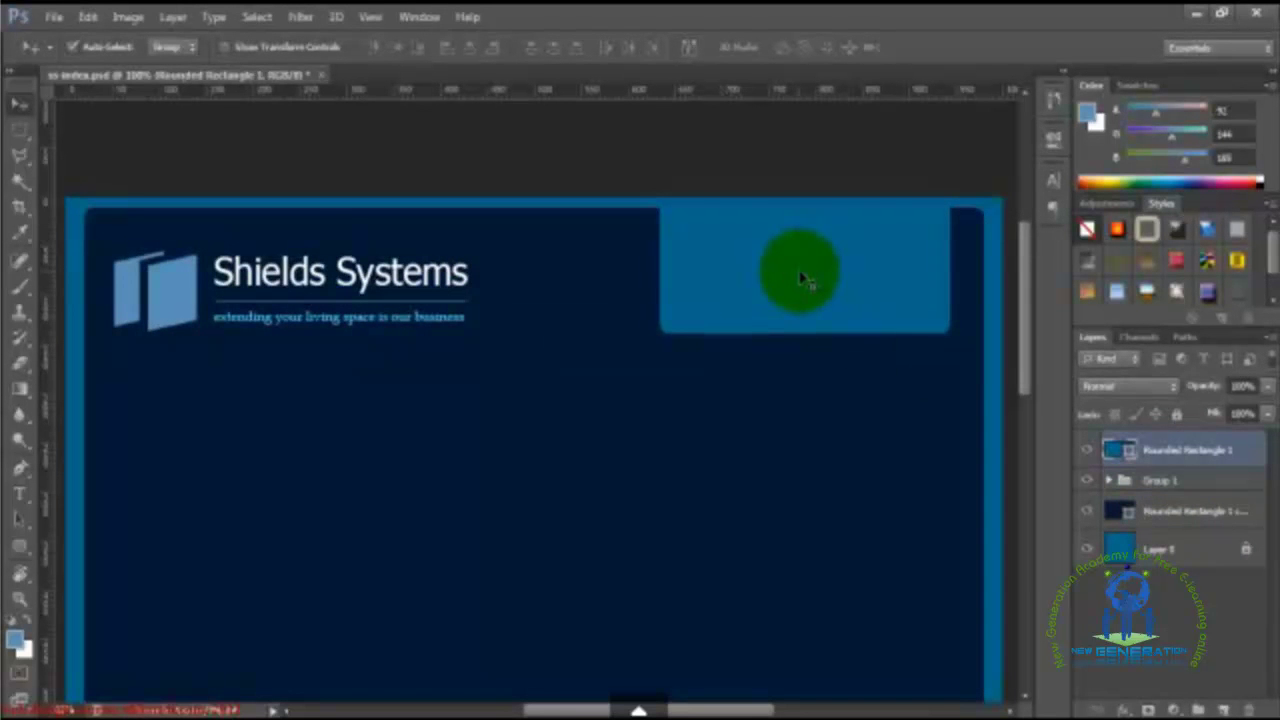
key(ctrl+t)
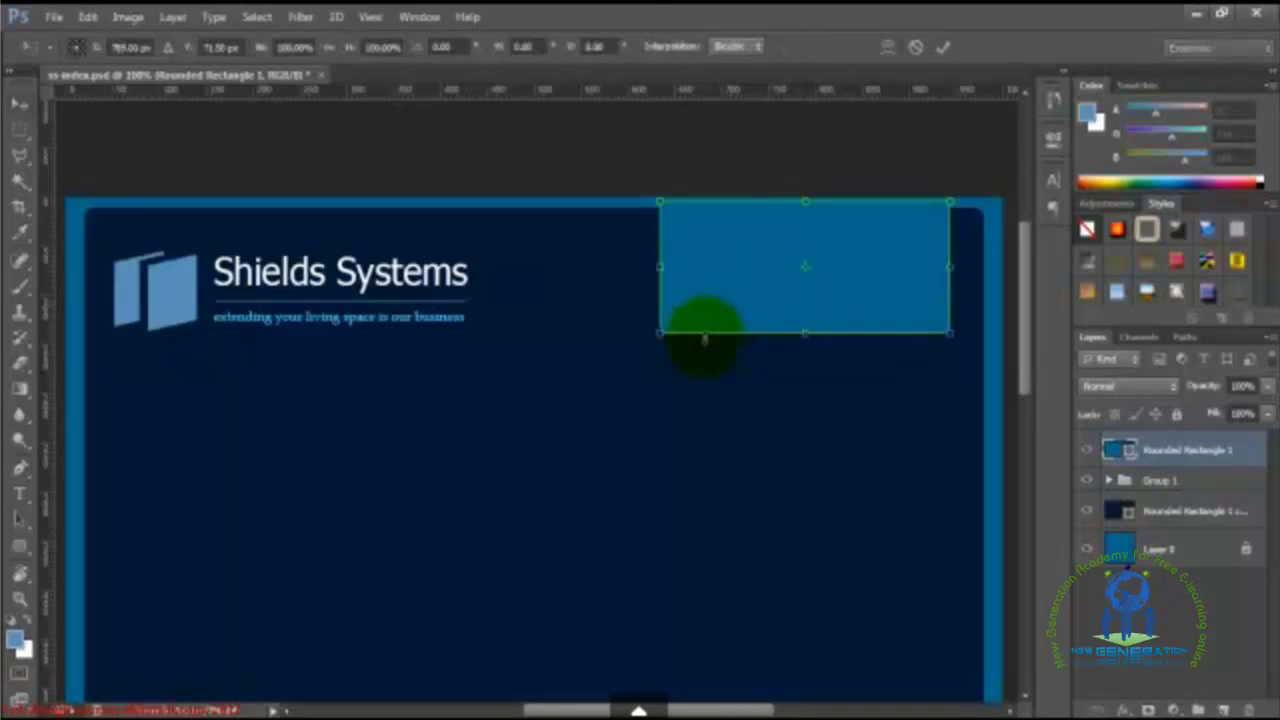
key(Return)
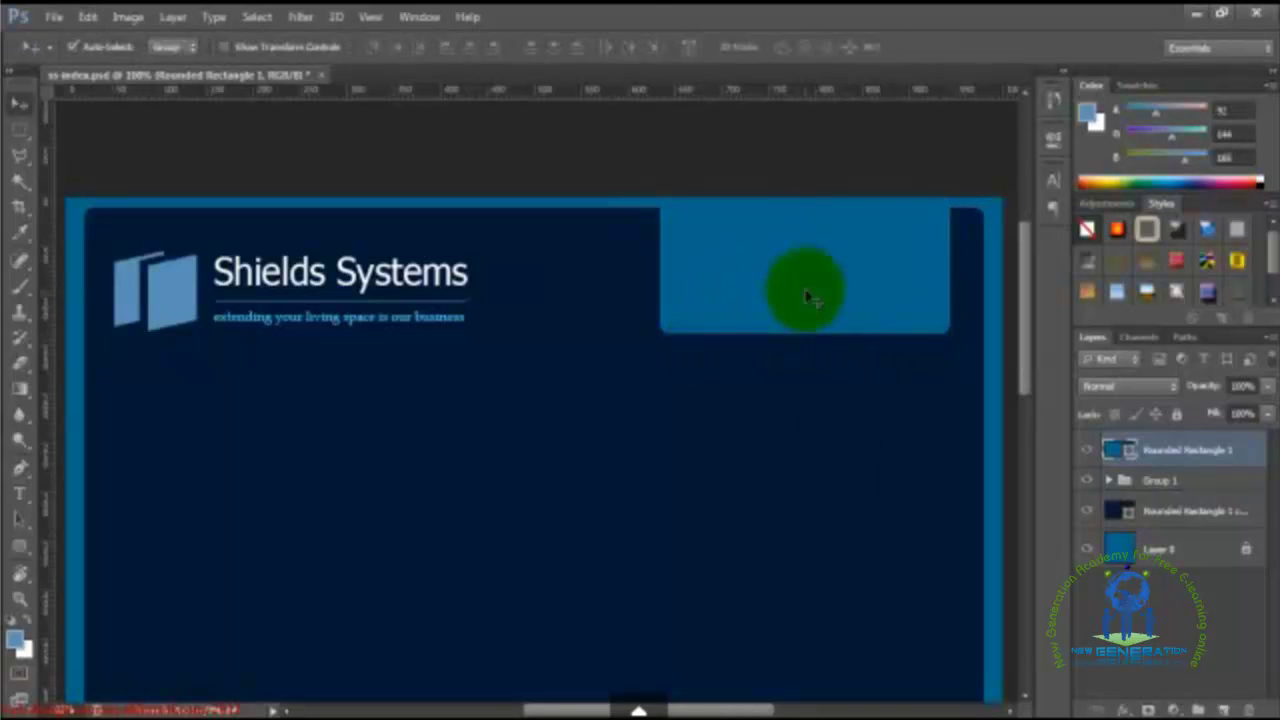
Step: Move the blue rounded rectangle down into the dark panel, clear of the page border, and rasterize its layer
drag(806, 290, 796, 399)
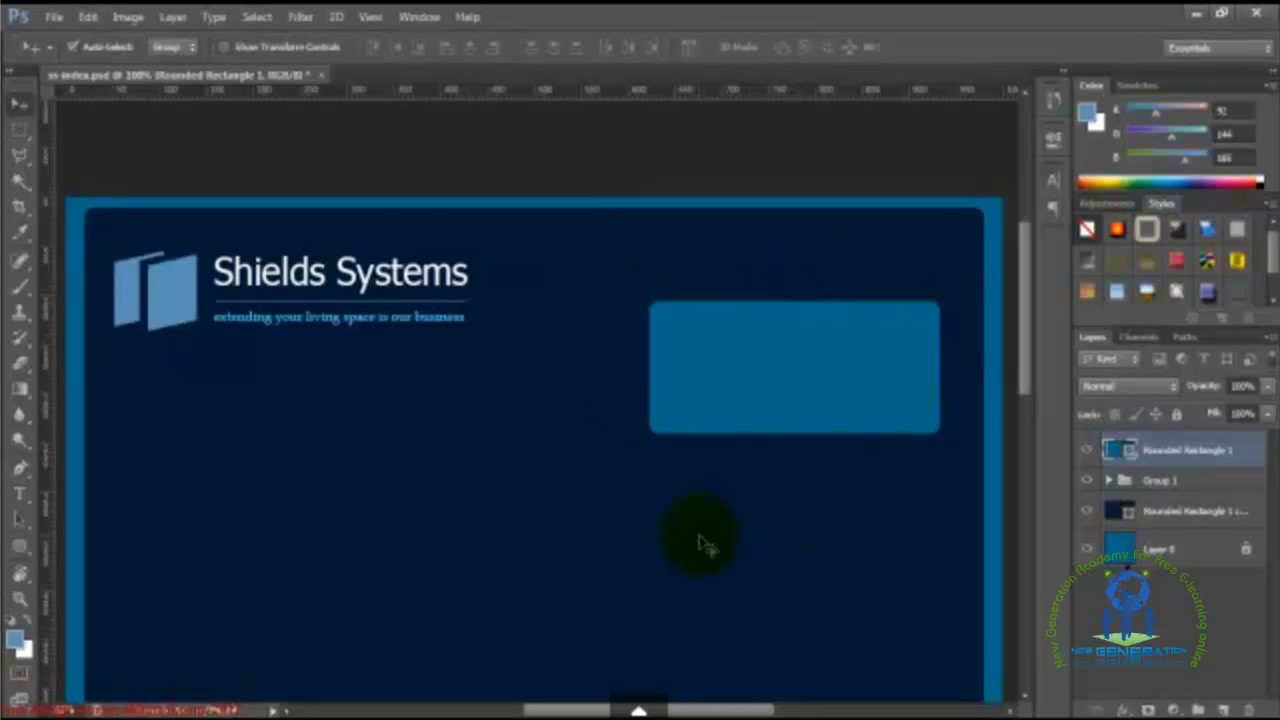
right_click(1160, 456)
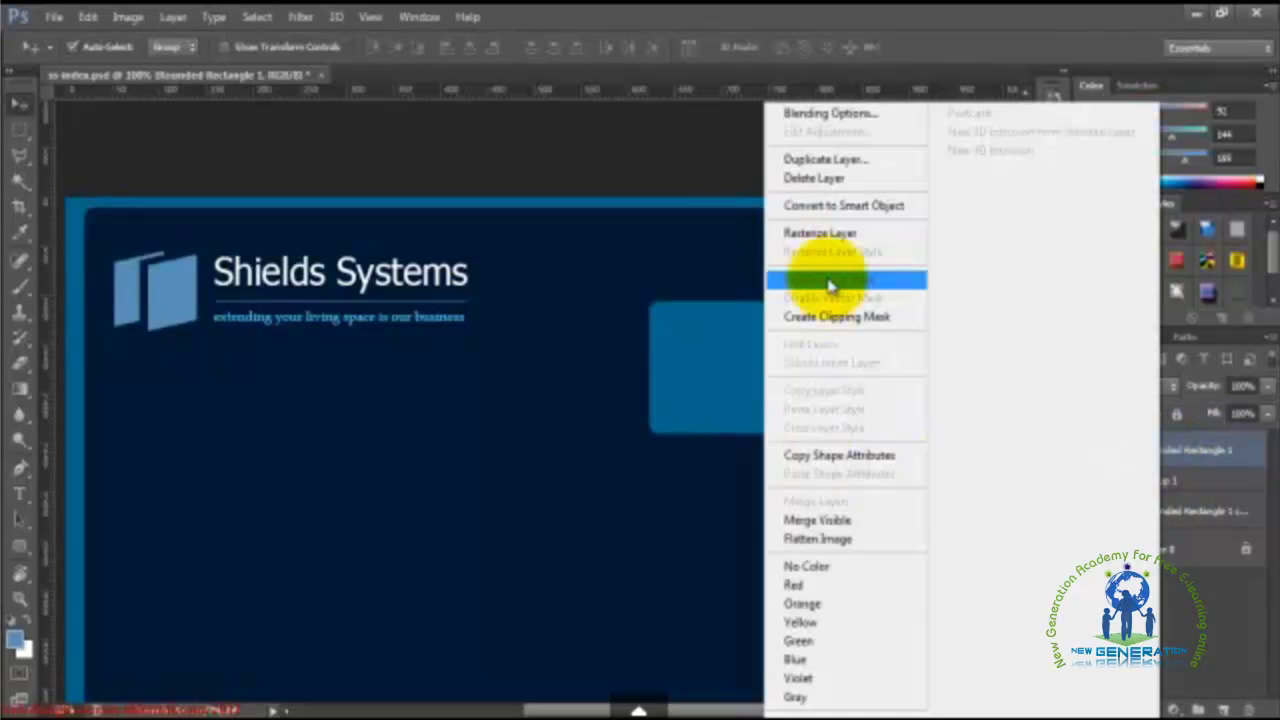
click(822, 233)
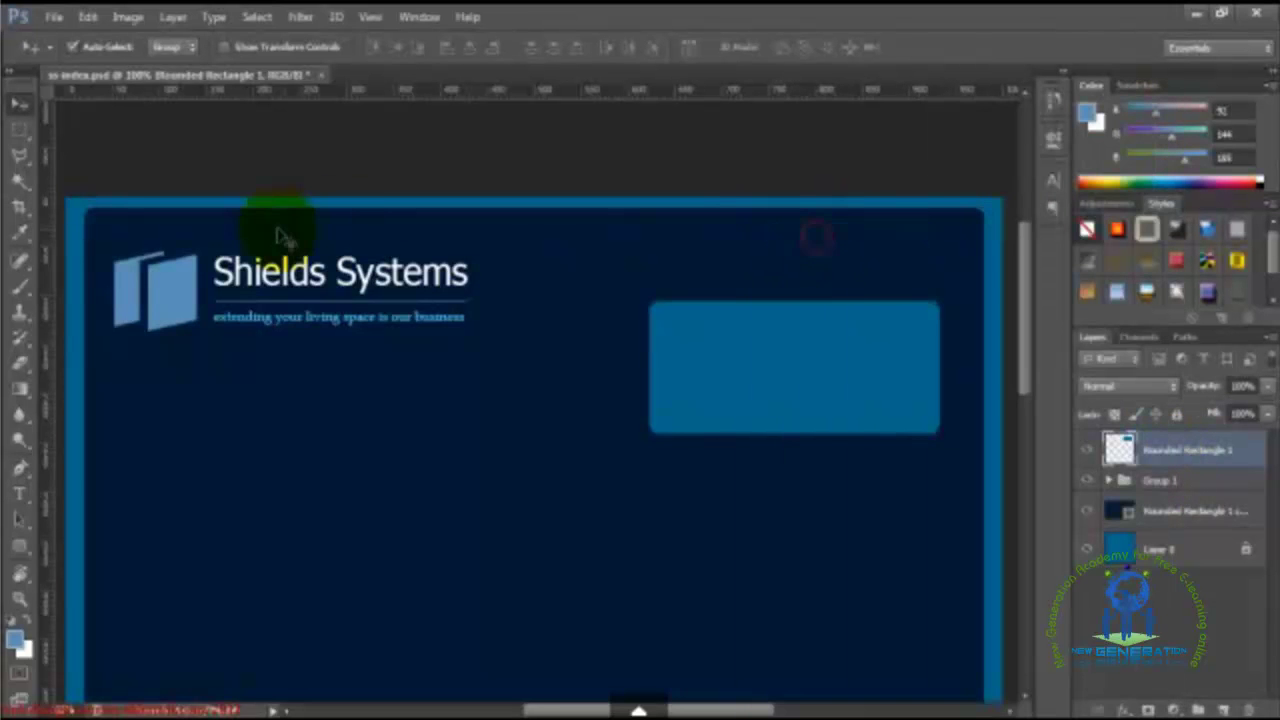
Step: Delete the upper strip of the blue rectangle with a rectangular marquee selection to remove its rounded top corners, and deselect
click(21, 132)
drag(592, 230, 976, 318)
click(975, 317)
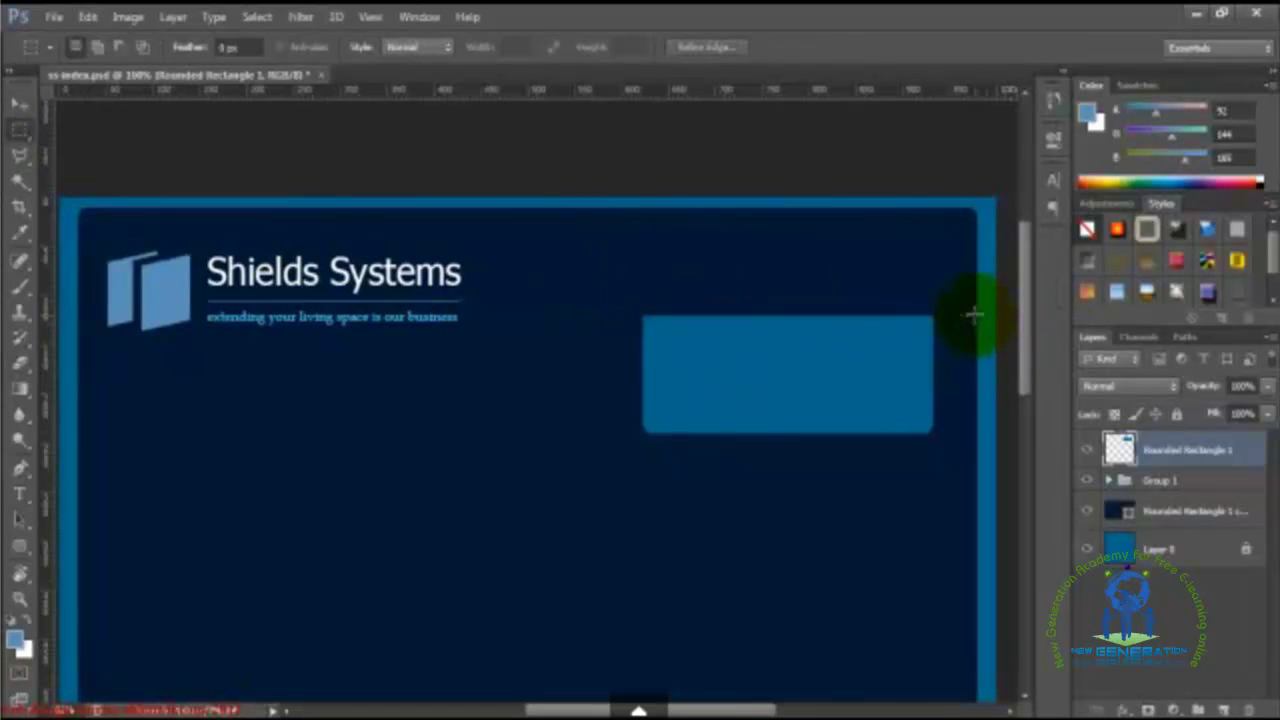
Step: Shift the trimmed blue rectangle up until it meets the upper page border, and 10 px to the right
key(v)
key(shift+Up)
key(shift+Up)
key(shift+Up)
key(shift+Up)
key(shift+Up)
key(shift+Up)
key(shift+Up)
key(shift+Up)
key(shift+Up)
key(shift+Up)
key(shift+Up)
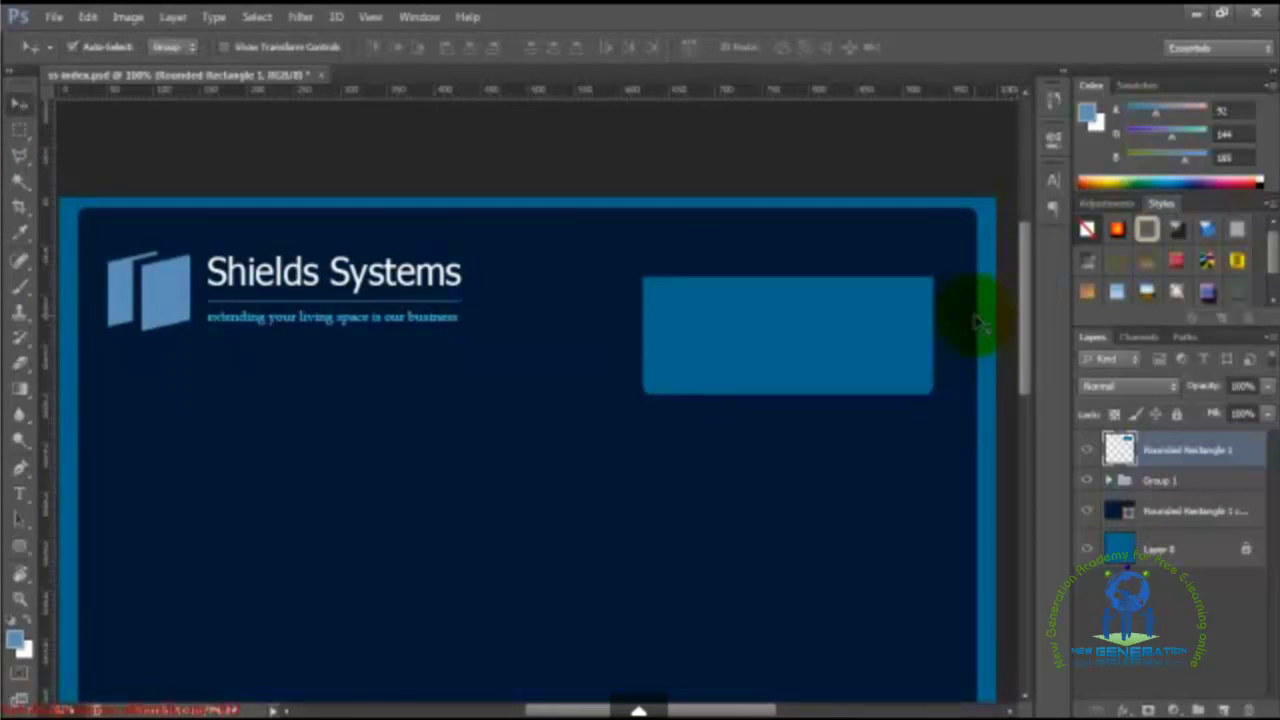
key(shift+Right)
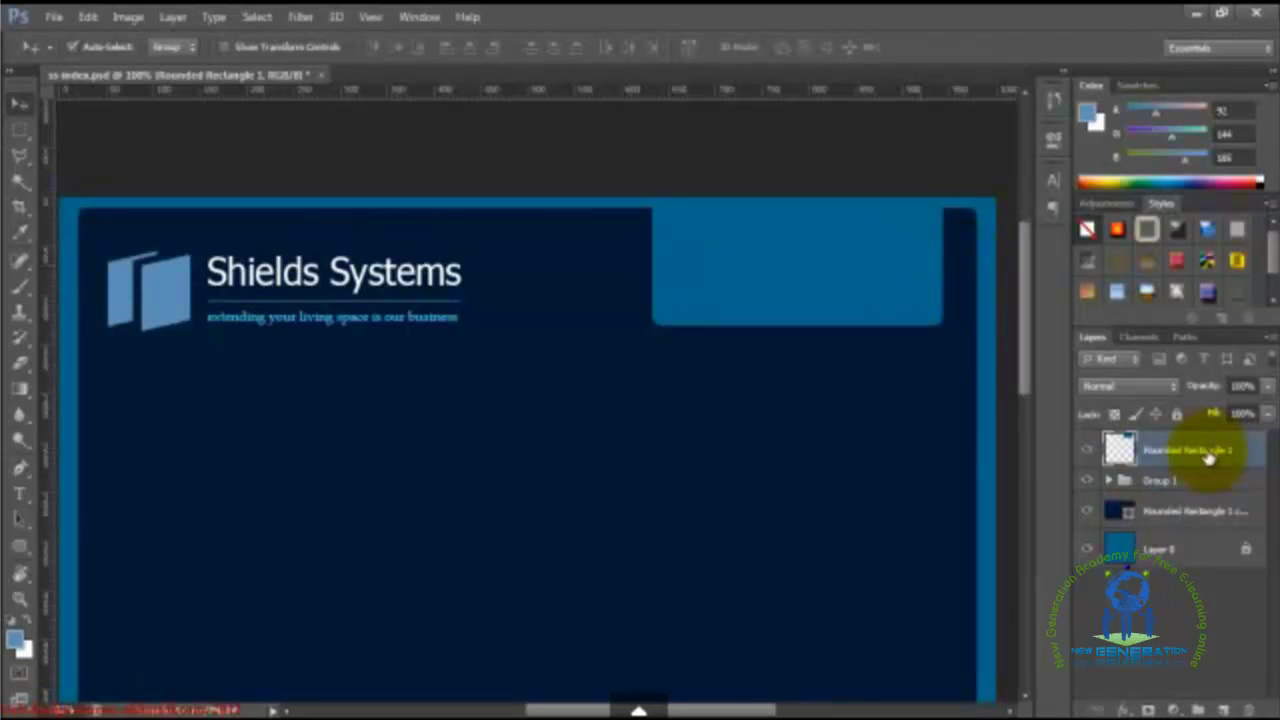
click(1123, 706)
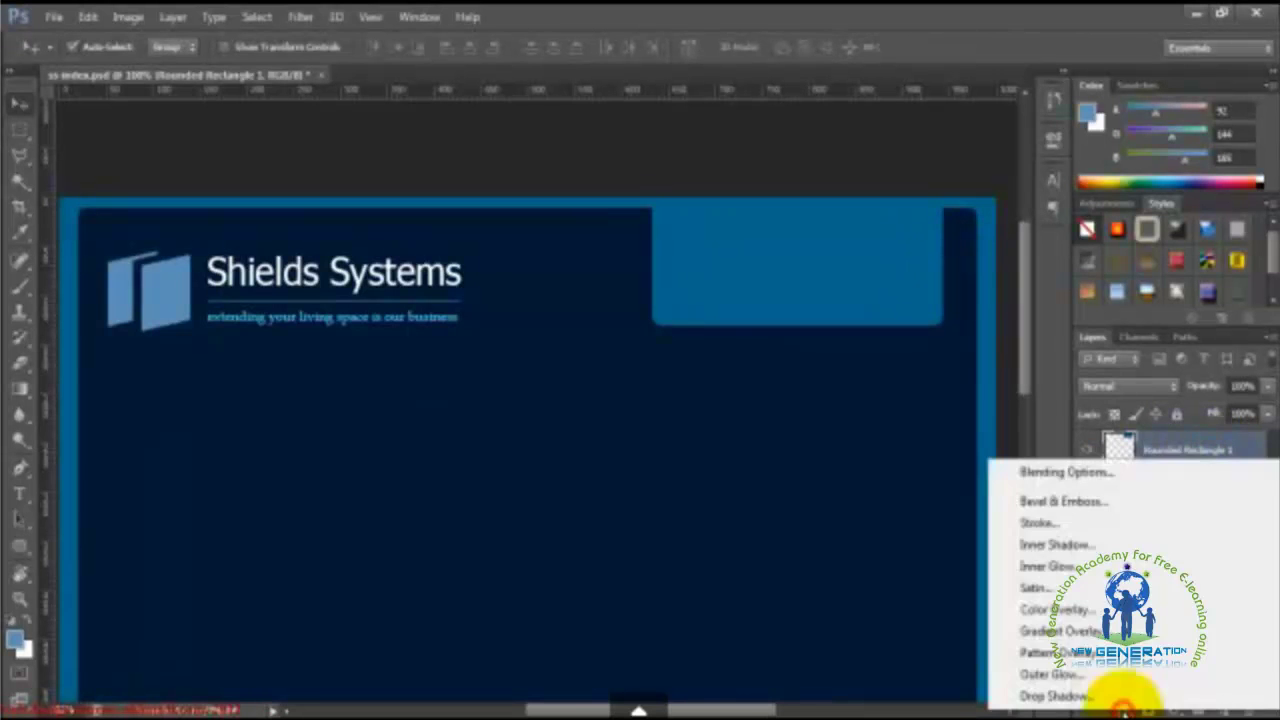
click(1045, 631)
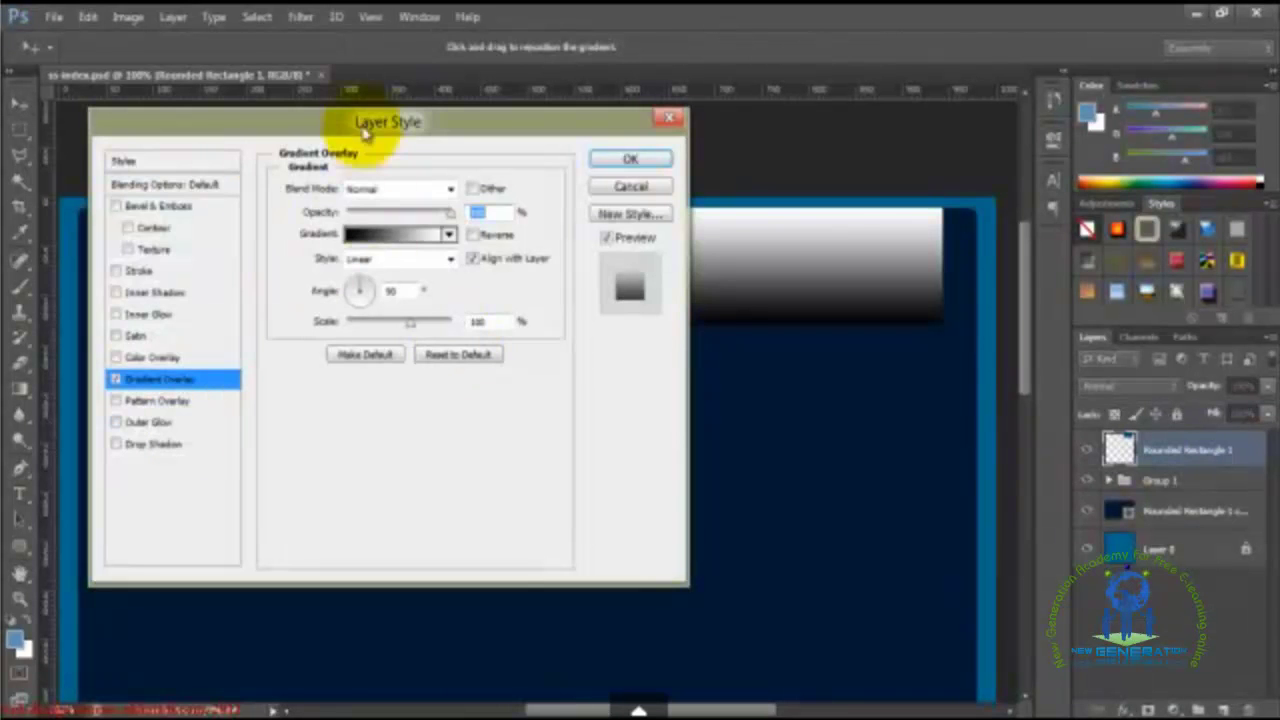
drag(365, 133, 767, 213)
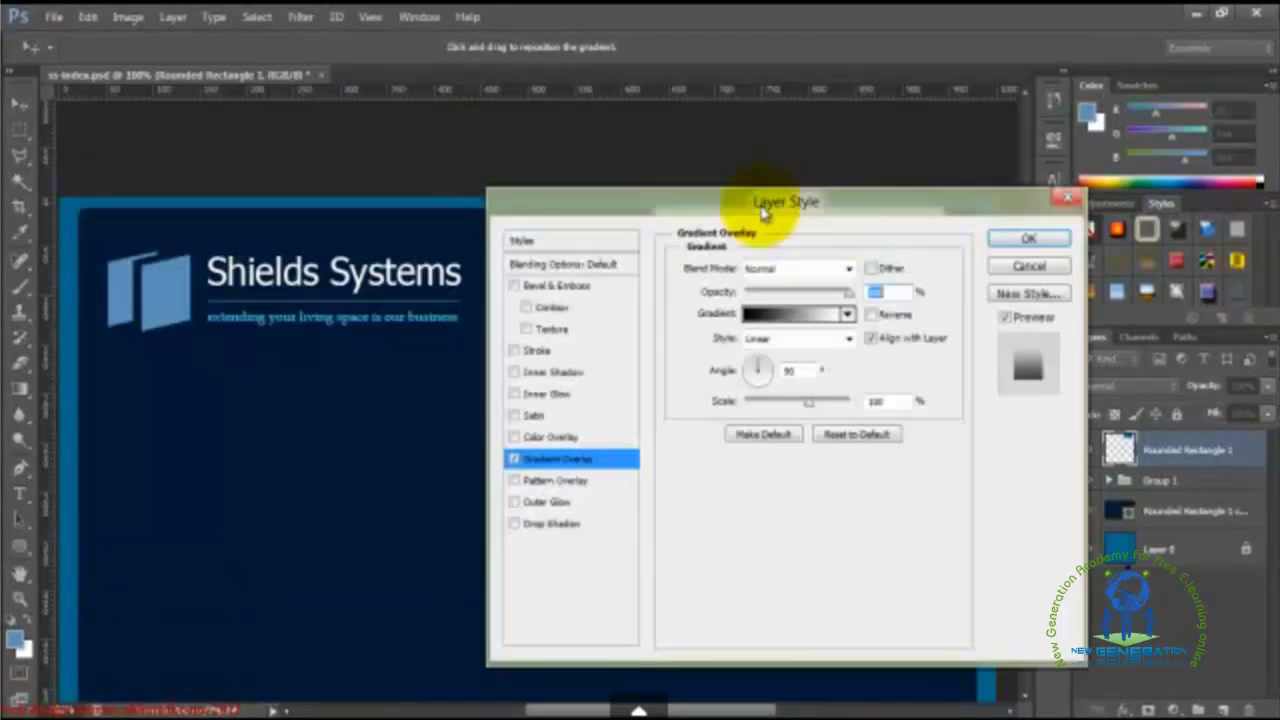
click(1068, 201)
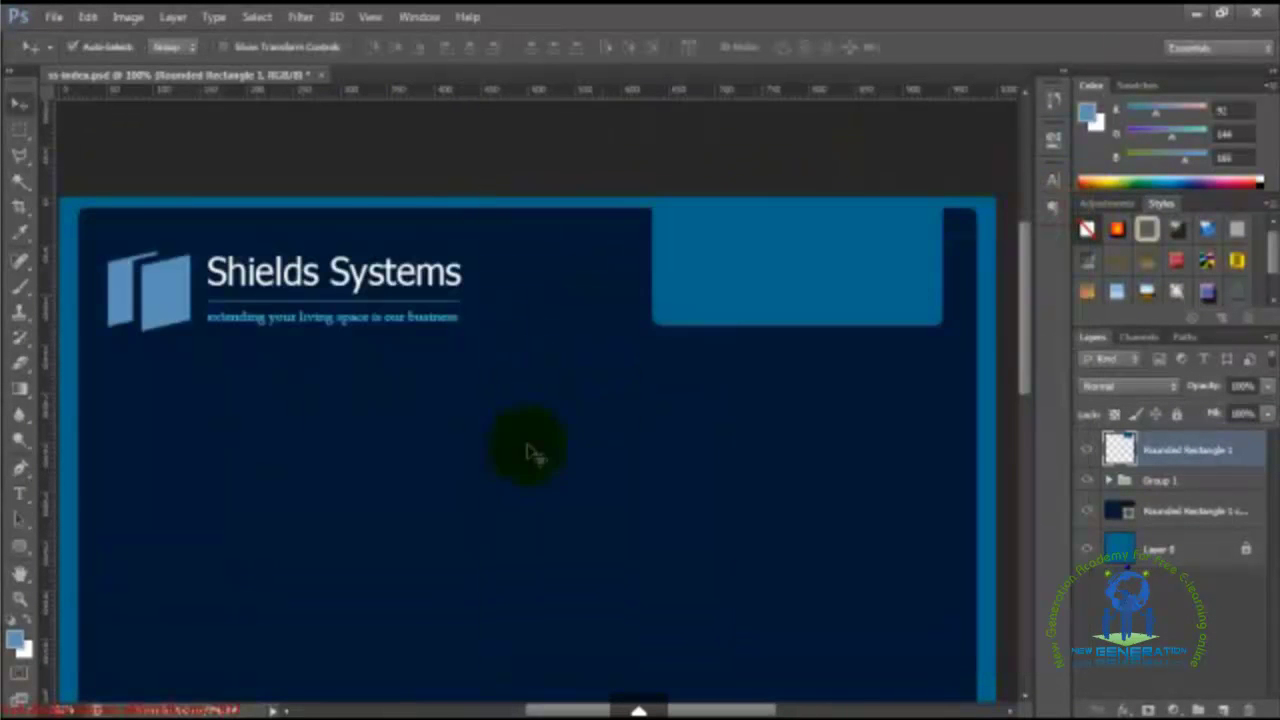
Step: Set the foreground color to #027FA9
click(15, 645)
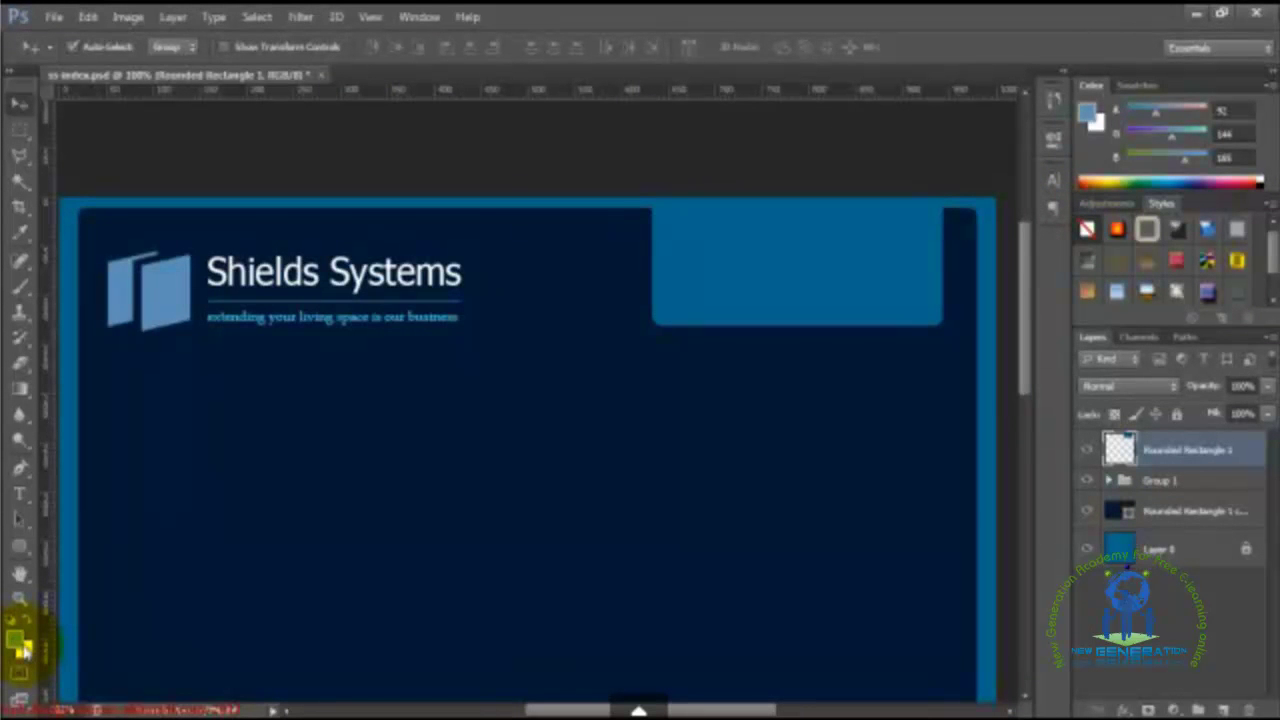
click(15, 645)
double_click(1012, 504)
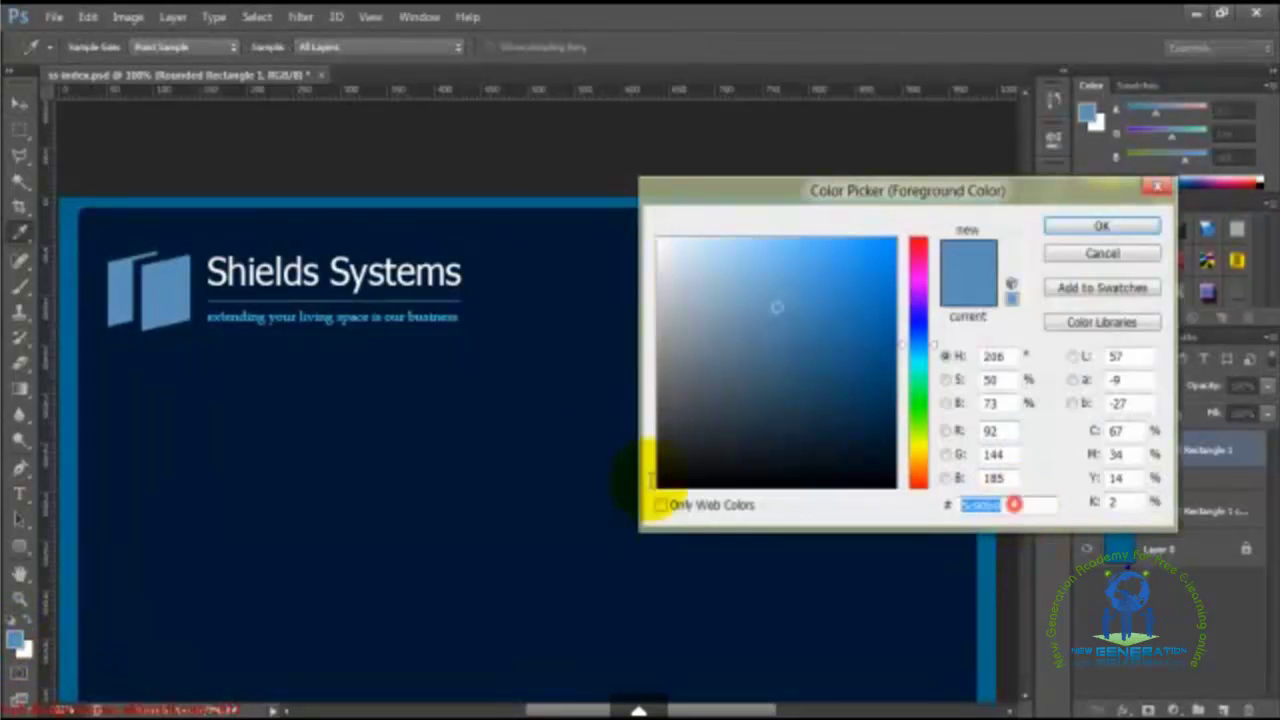
text(027FA9)
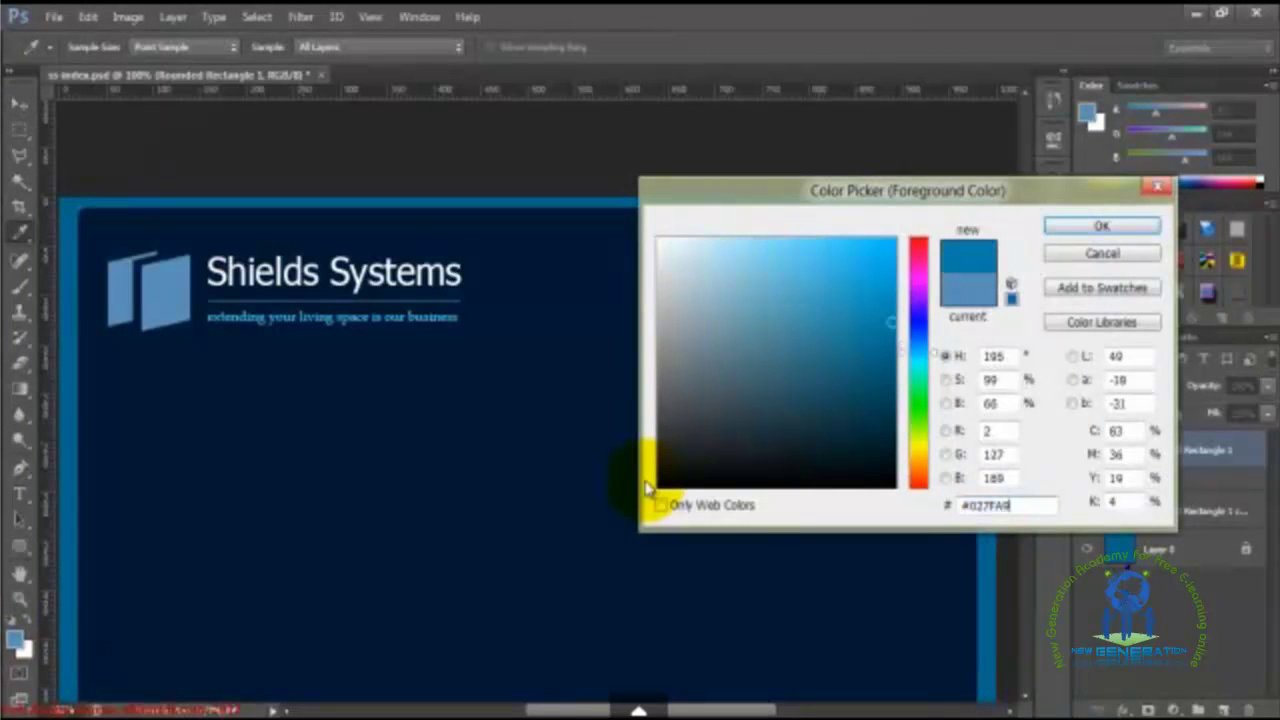
click(1097, 230)
Step: Set the background color to the darker blue sampled from the page border
click(15, 645)
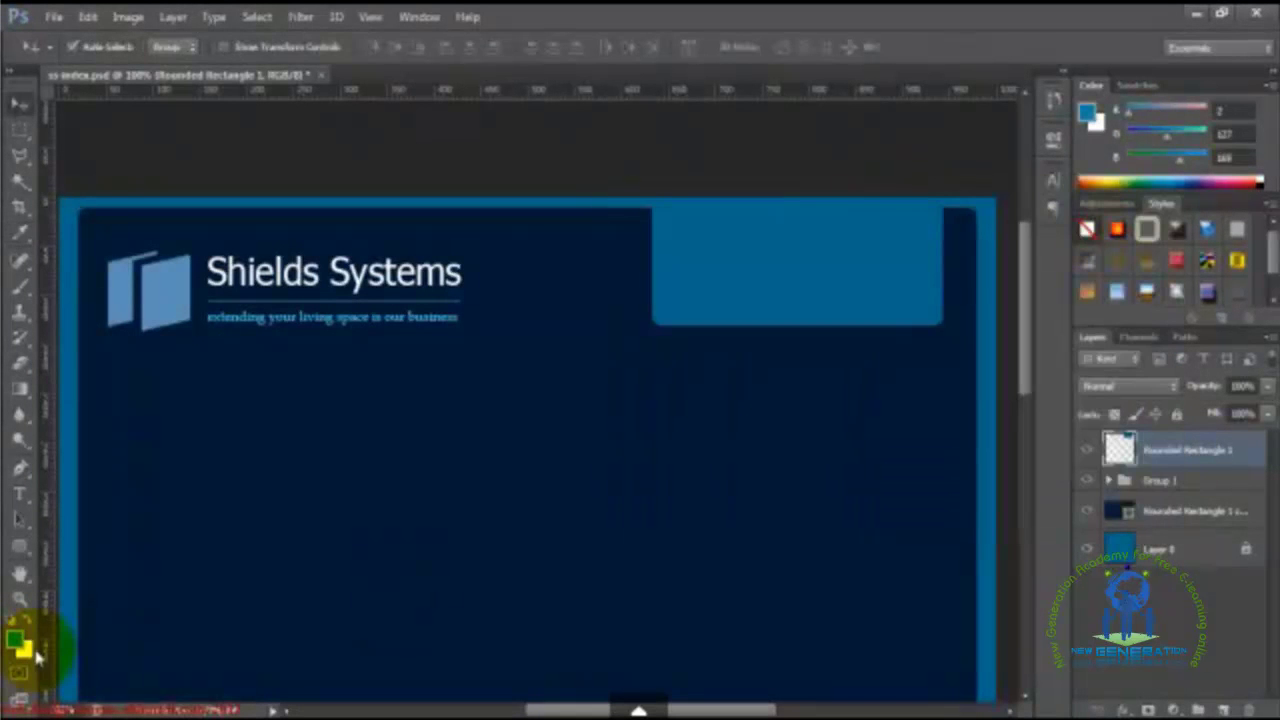
click(462, 198)
click(1060, 228)
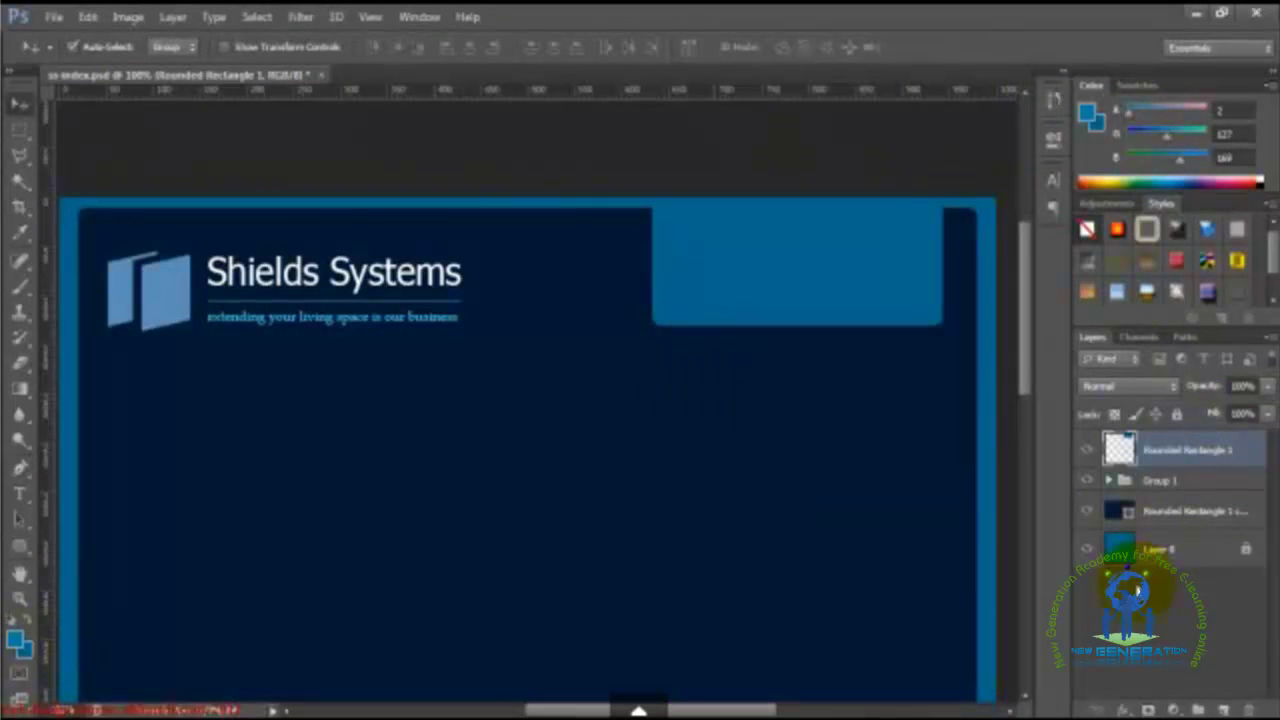
Step: Add a linear Gradient Overlay to the blue rectangle layer using the Foreground to Background preset
click(1123, 709)
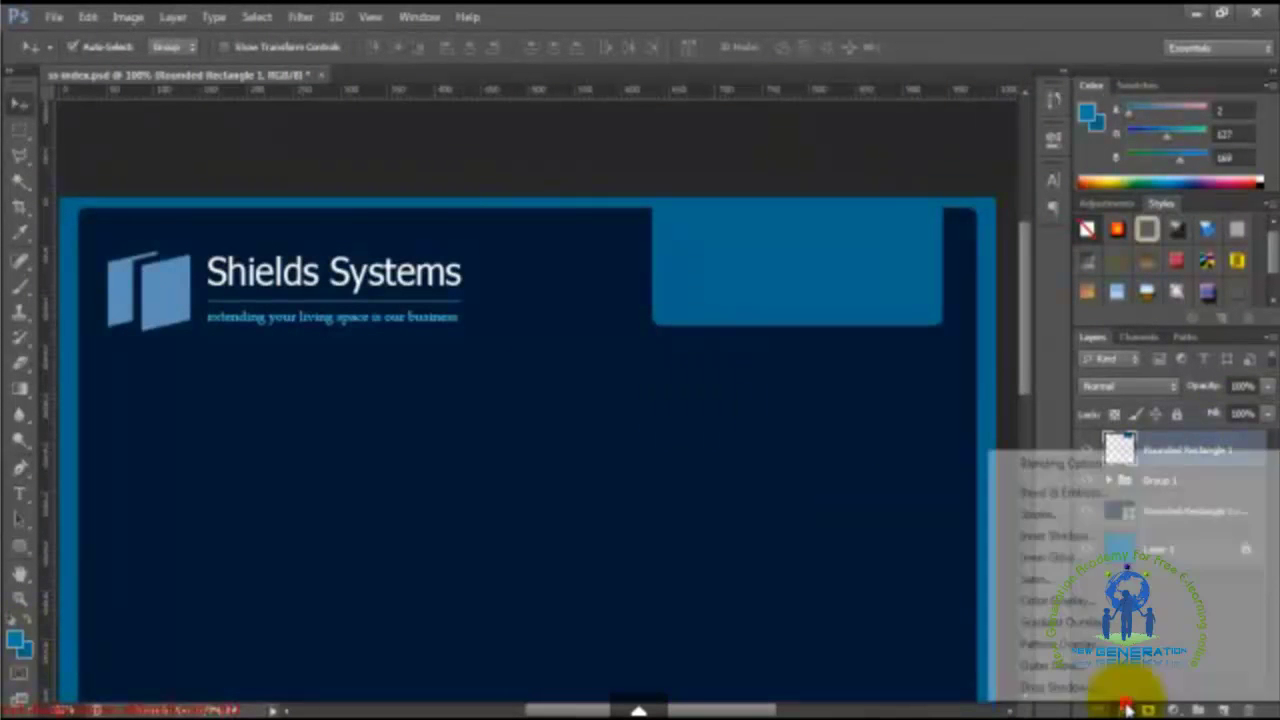
click(1080, 623)
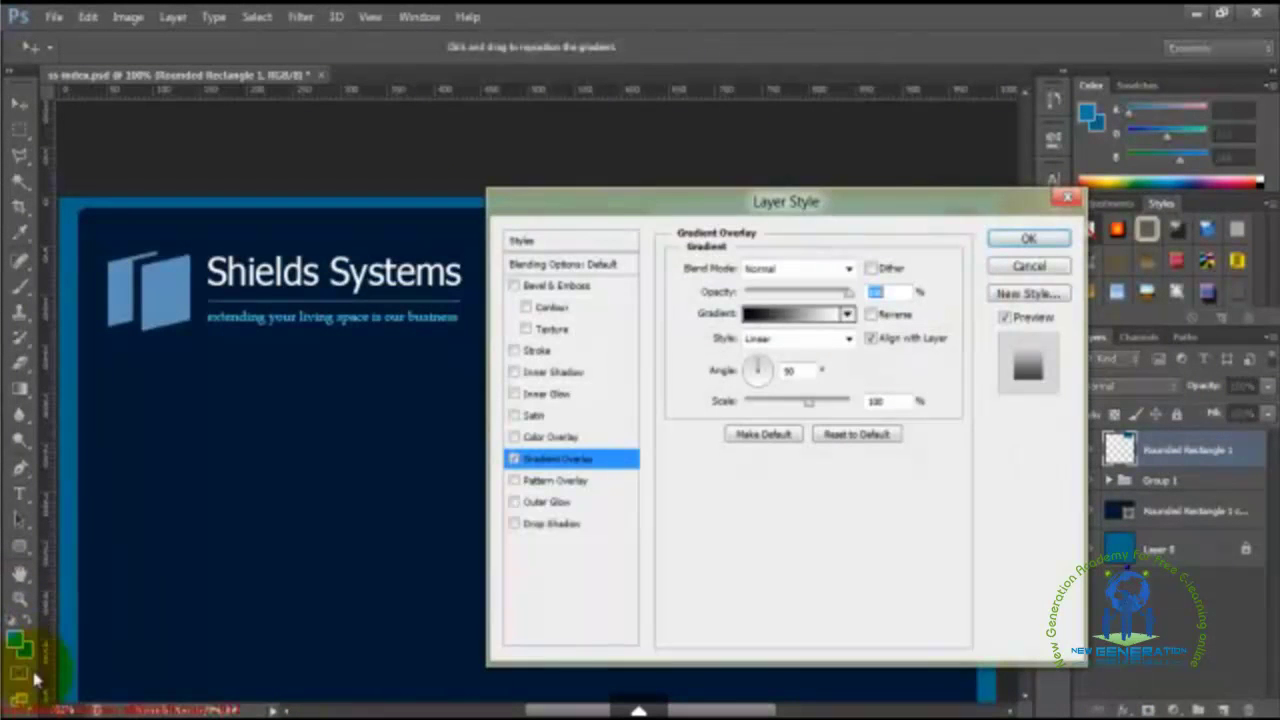
click(847, 294)
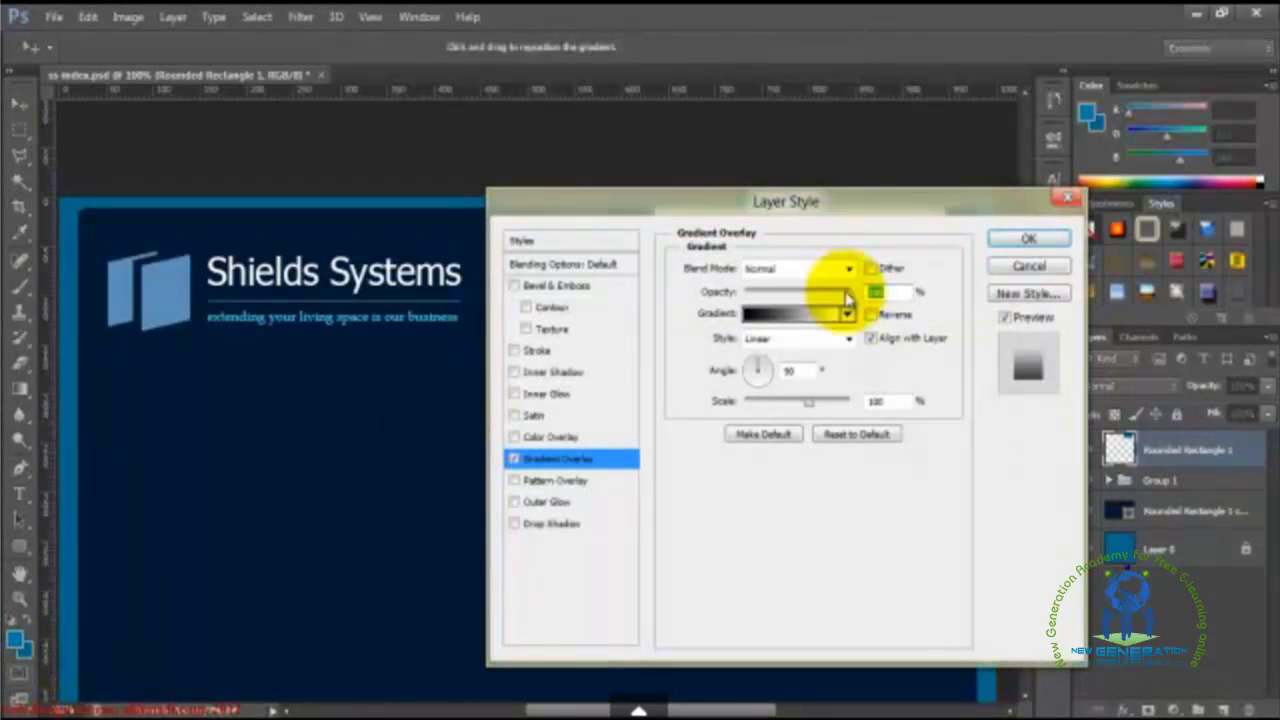
click(808, 316)
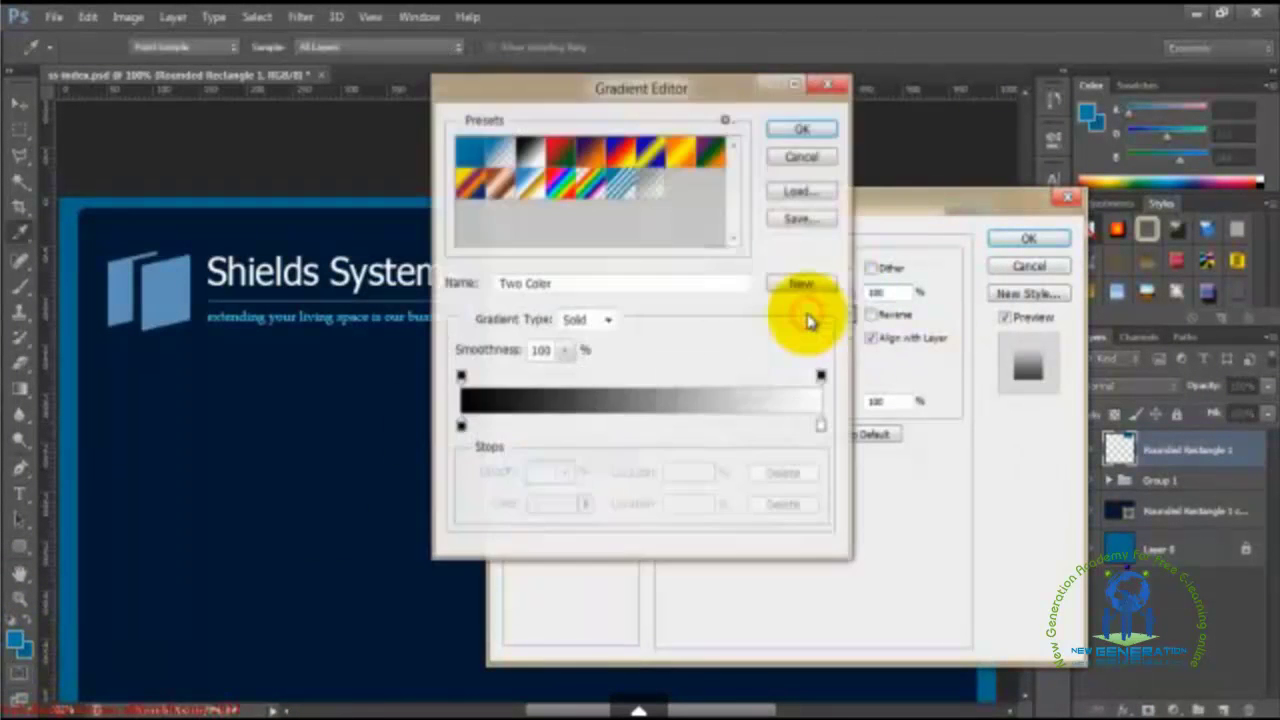
click(463, 150)
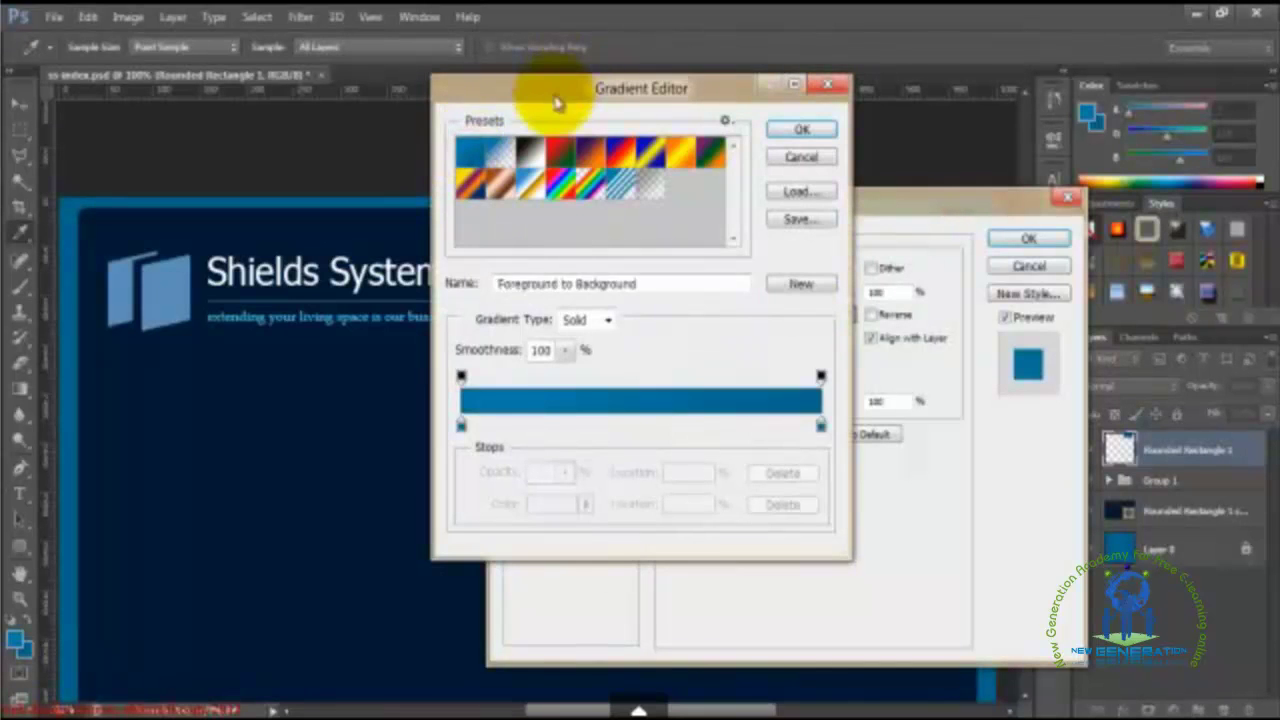
drag(563, 84, 385, 293)
click(624, 332)
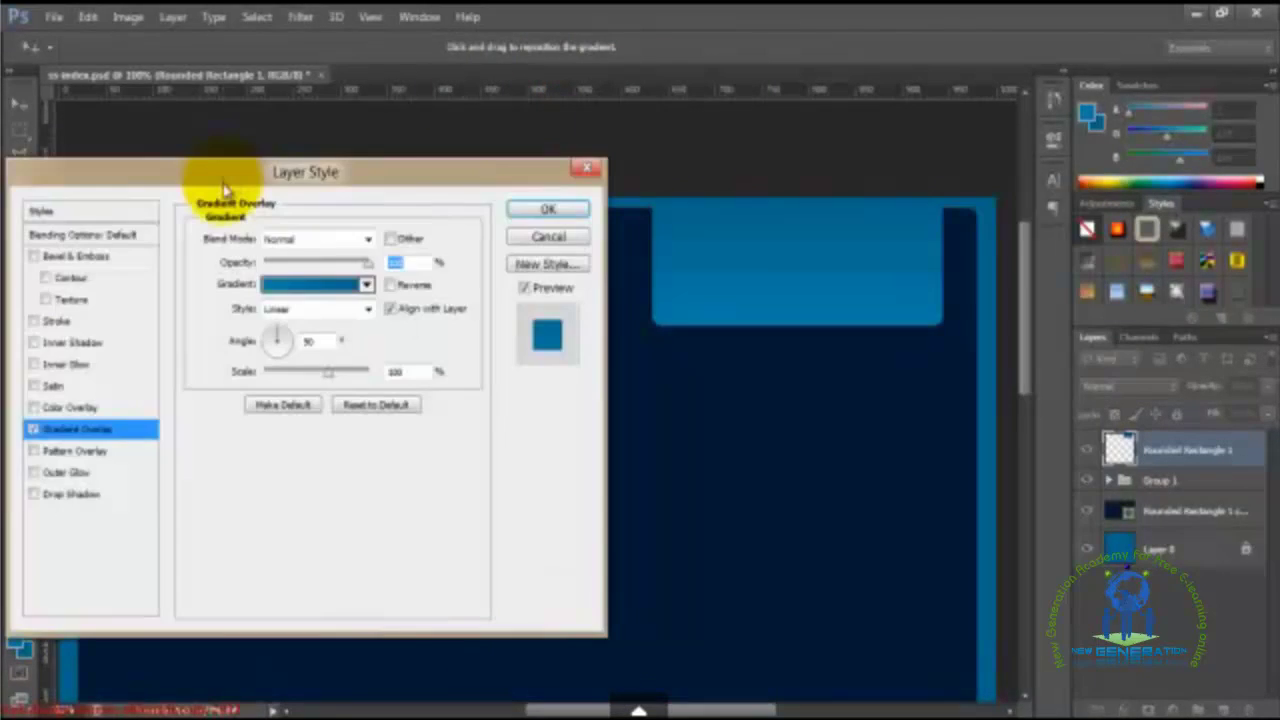
Step: Edit the overlay's gradient so that lighter blue color stops sit about a quarter and three quarters of the way along the bar
click(305, 287)
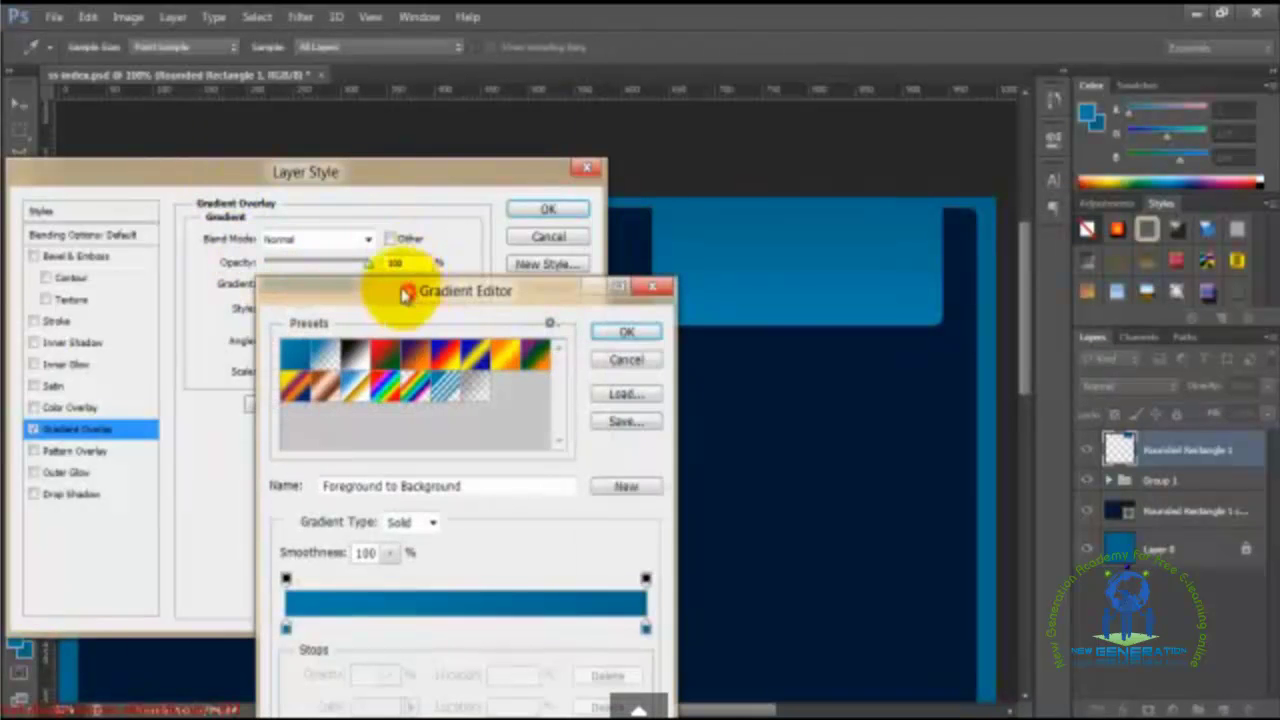
drag(414, 288, 280, 117)
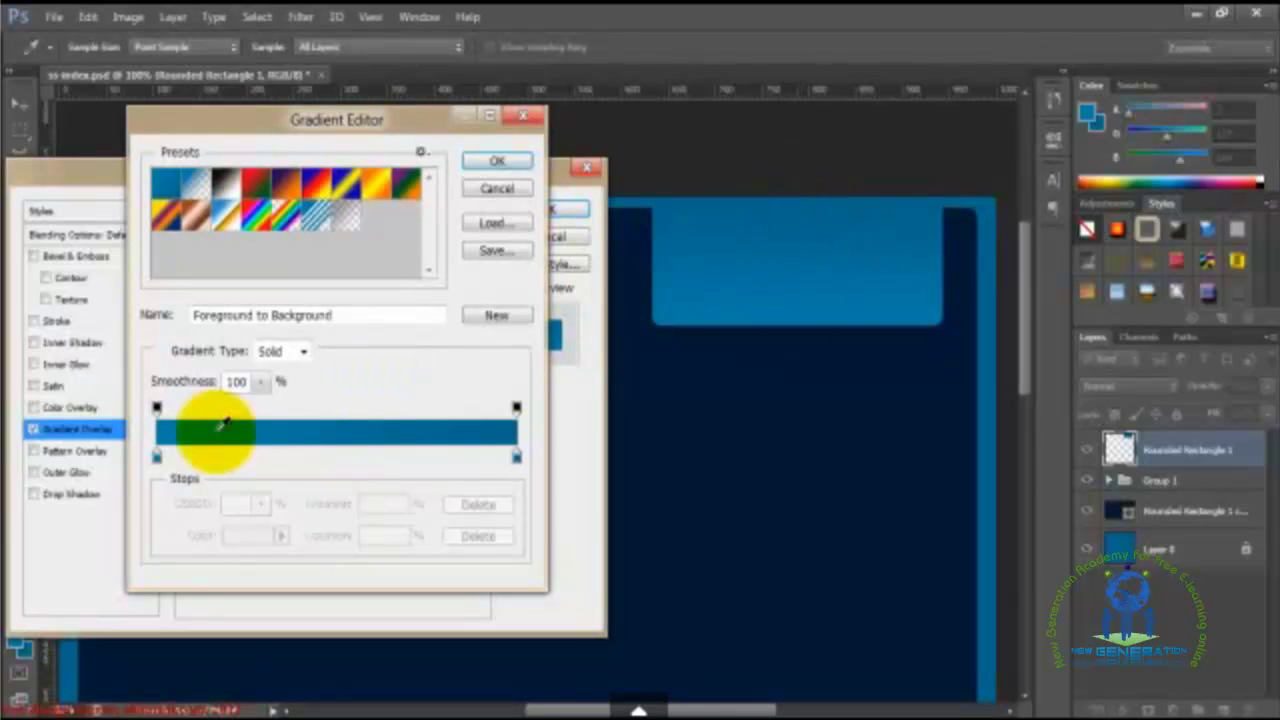
drag(160, 462, 430, 468)
drag(337, 455, 222, 451)
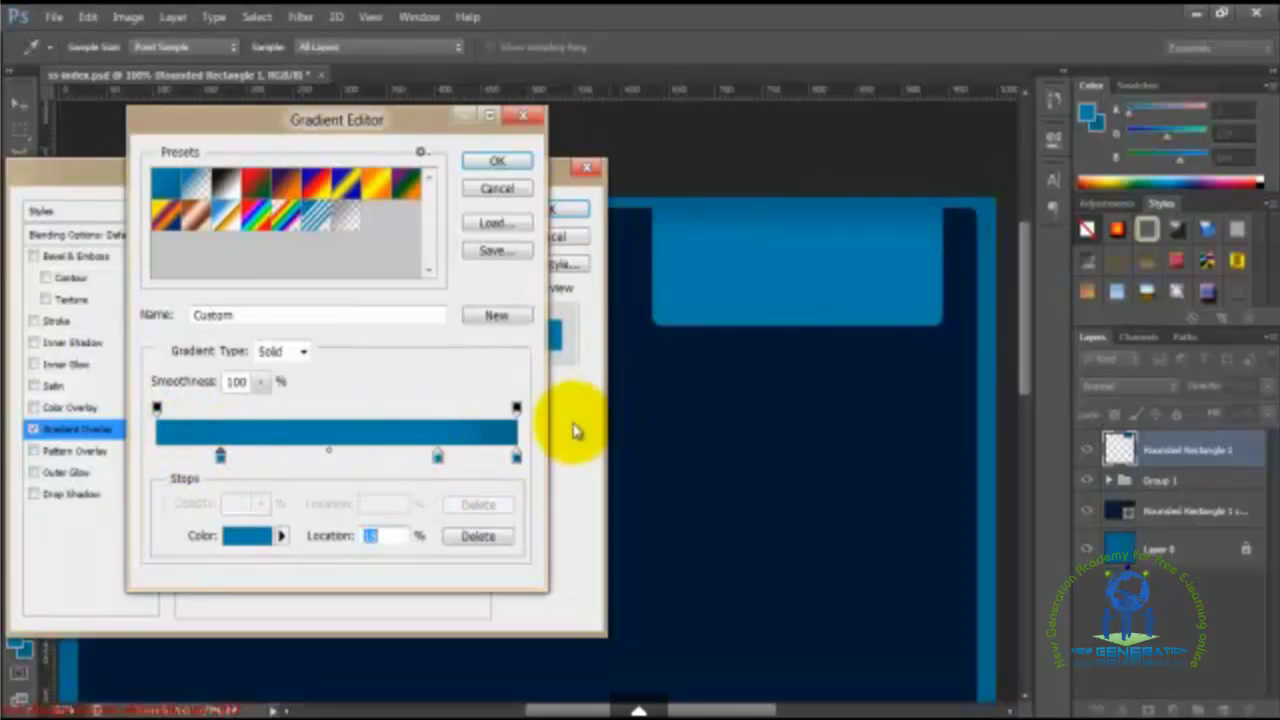
click(510, 455)
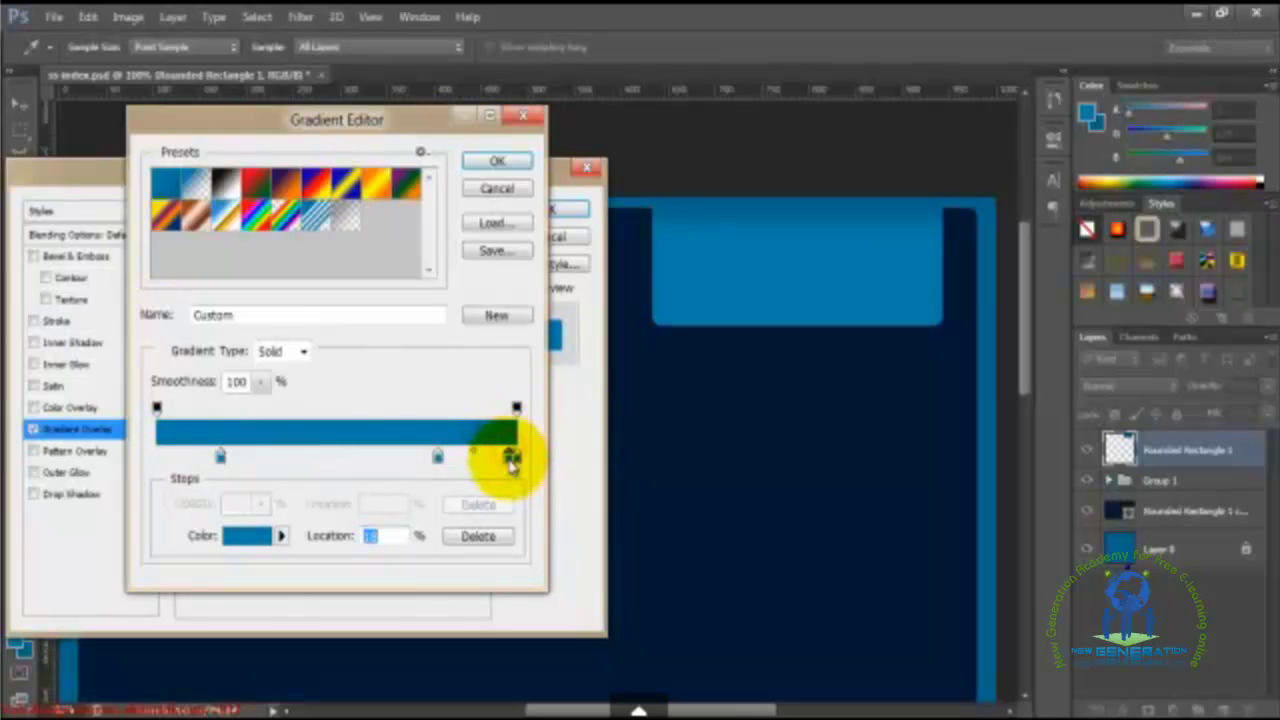
drag(510, 458, 247, 460)
Step: Set the gradient's first color stop, at location 0%, to #00688b sampled from the page's blue border
click(156, 457)
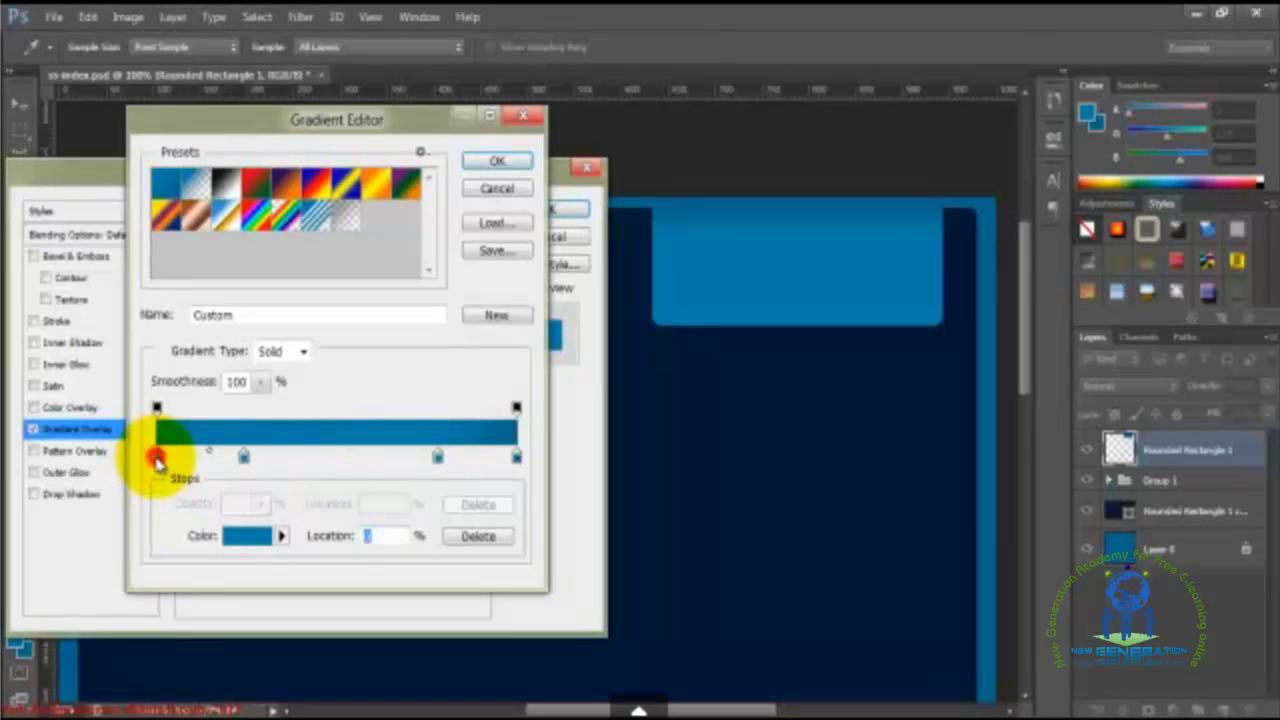
double_click(156, 457)
click(990, 570)
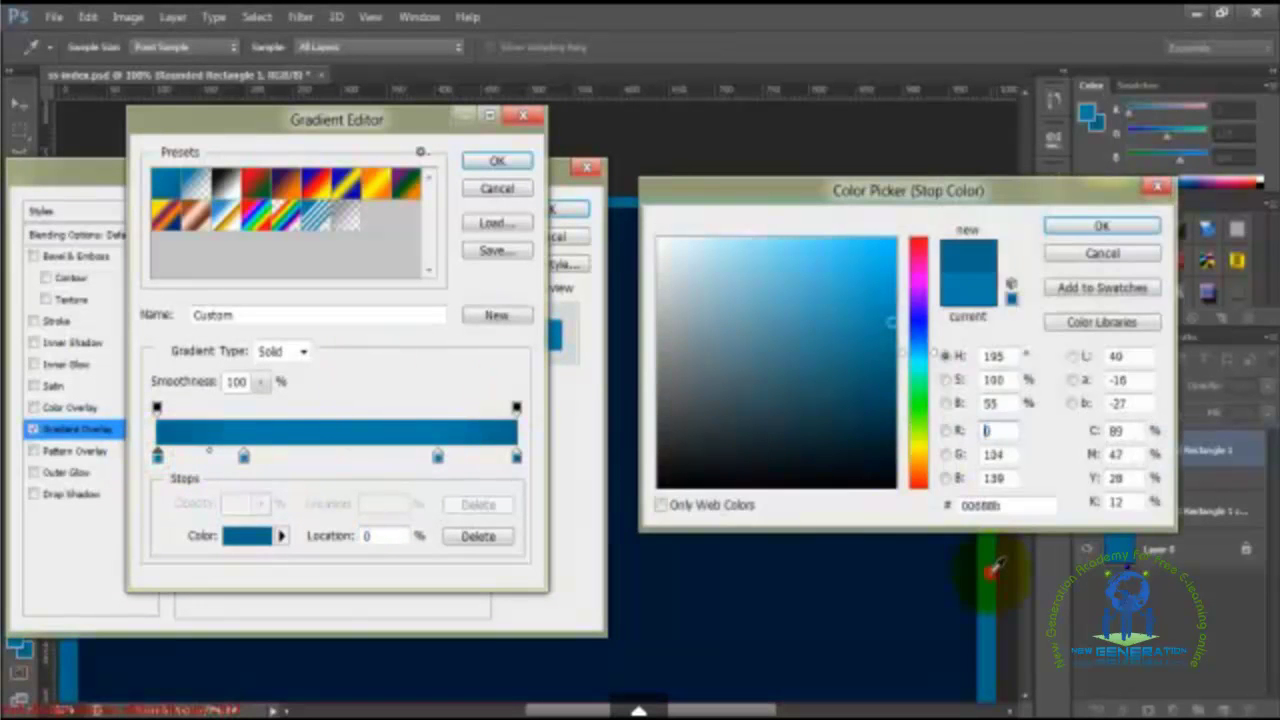
click(1066, 225)
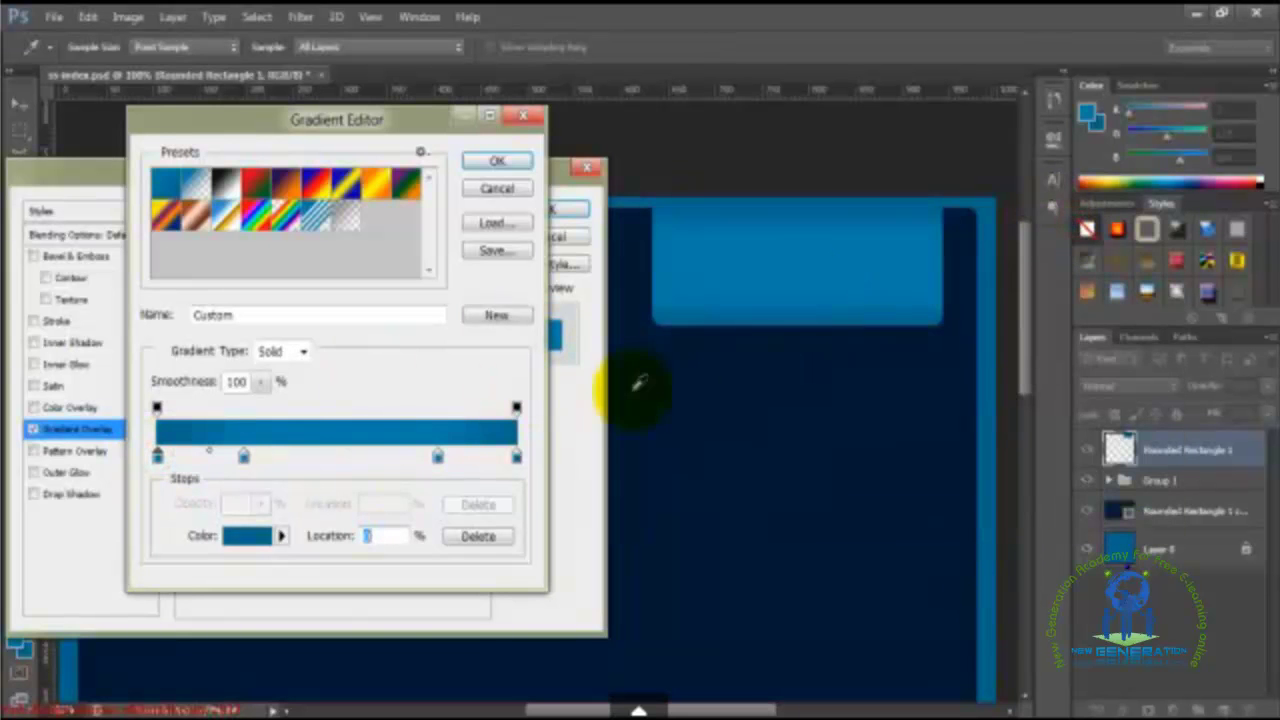
Step: Move the two inner lighter blue color stops closer together, to locations of about 27% and 74%
drag(922, 290, 898, 318)
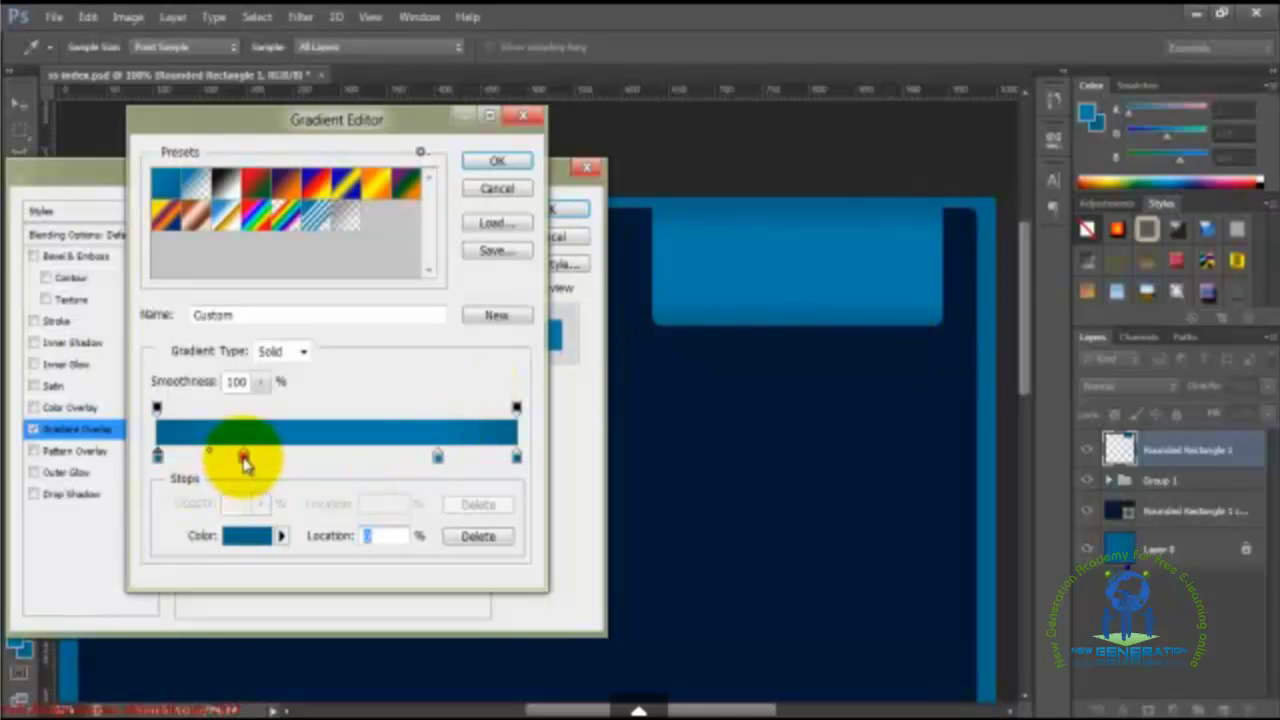
drag(245, 456, 254, 456)
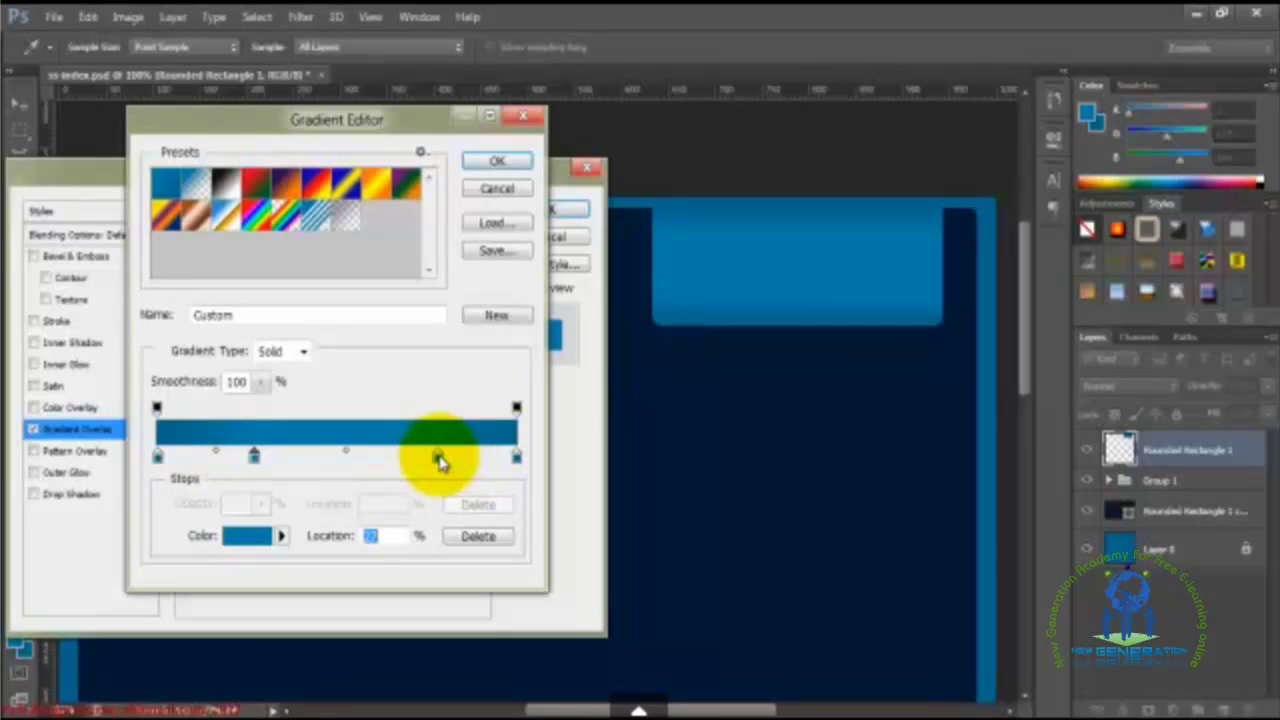
drag(437, 456, 426, 458)
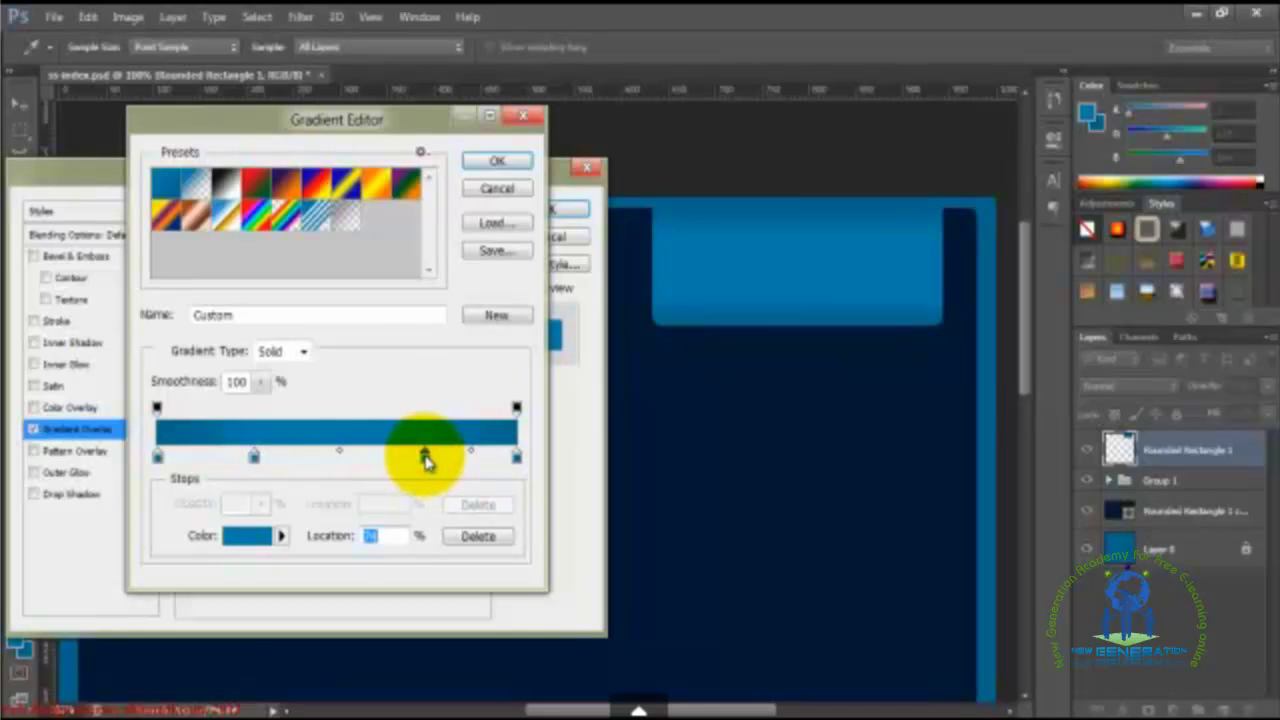
Step: Try a middle color stop at 50%, sampling the dark navy #011a33 and the border blue #00688b, and remove the stop
click(512, 457)
click(503, 456)
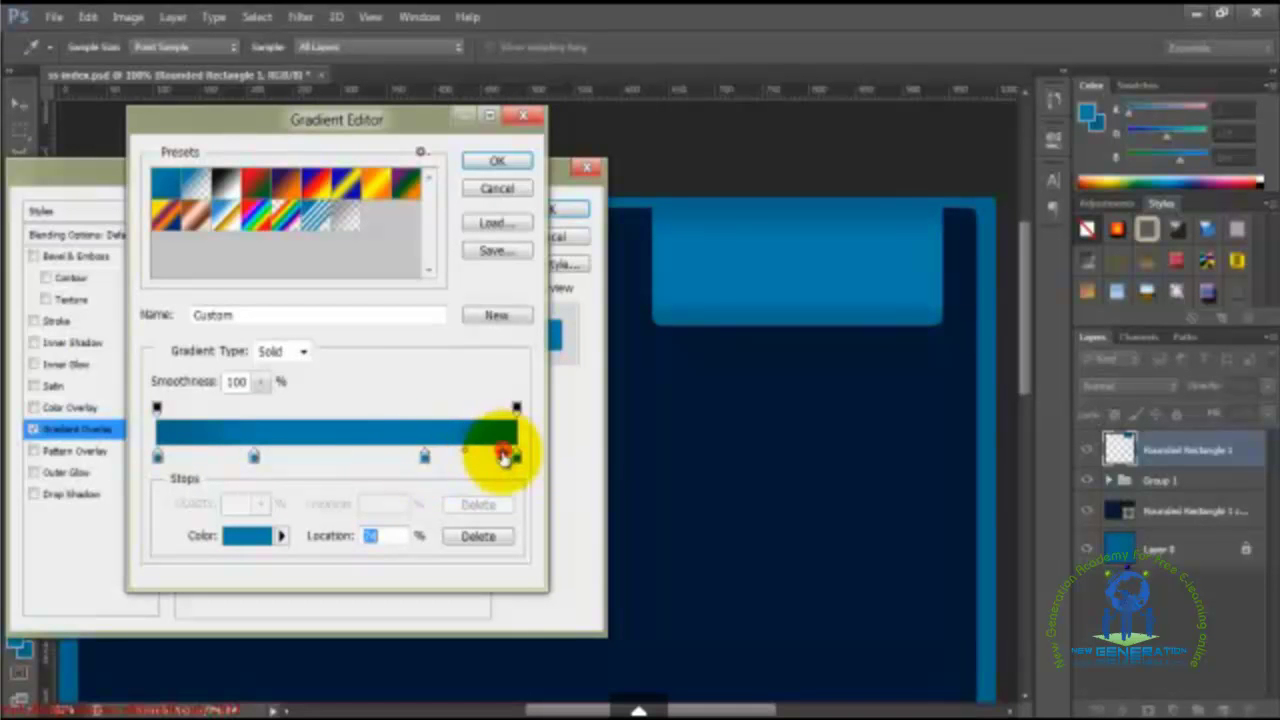
drag(505, 459, 339, 458)
double_click(340, 456)
click(700, 571)
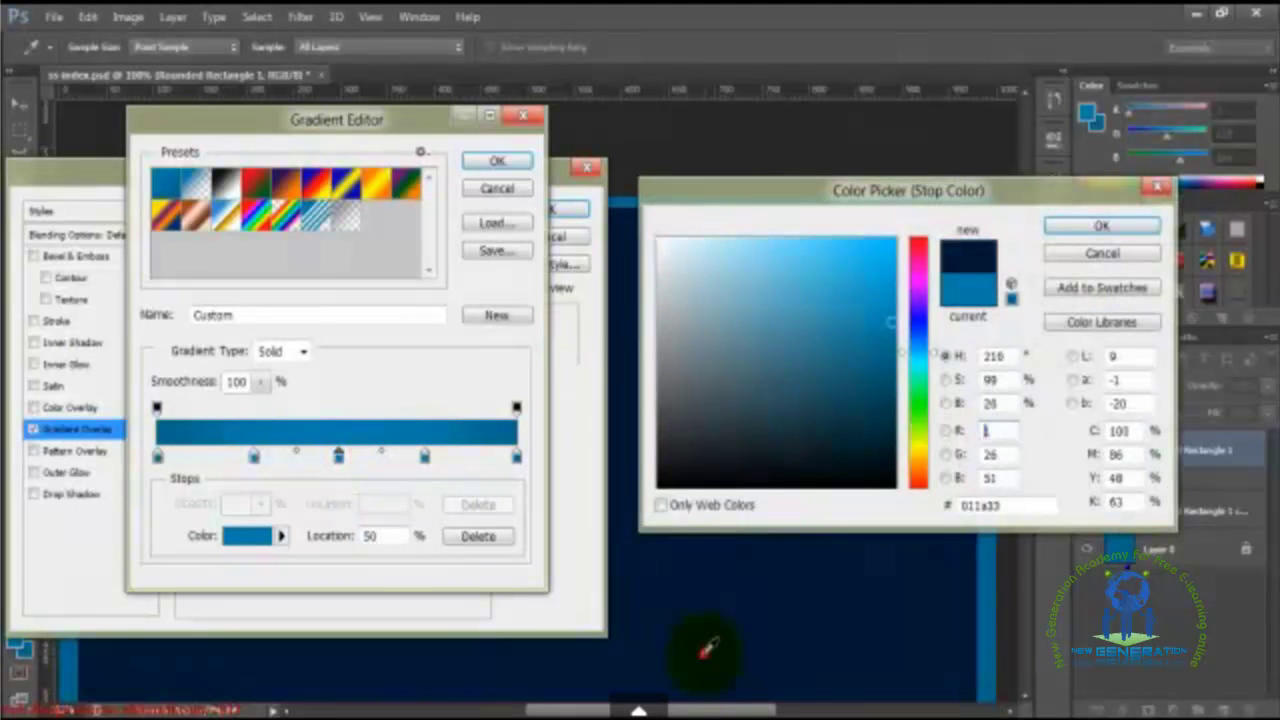
click(777, 188)
drag(779, 193, 730, 404)
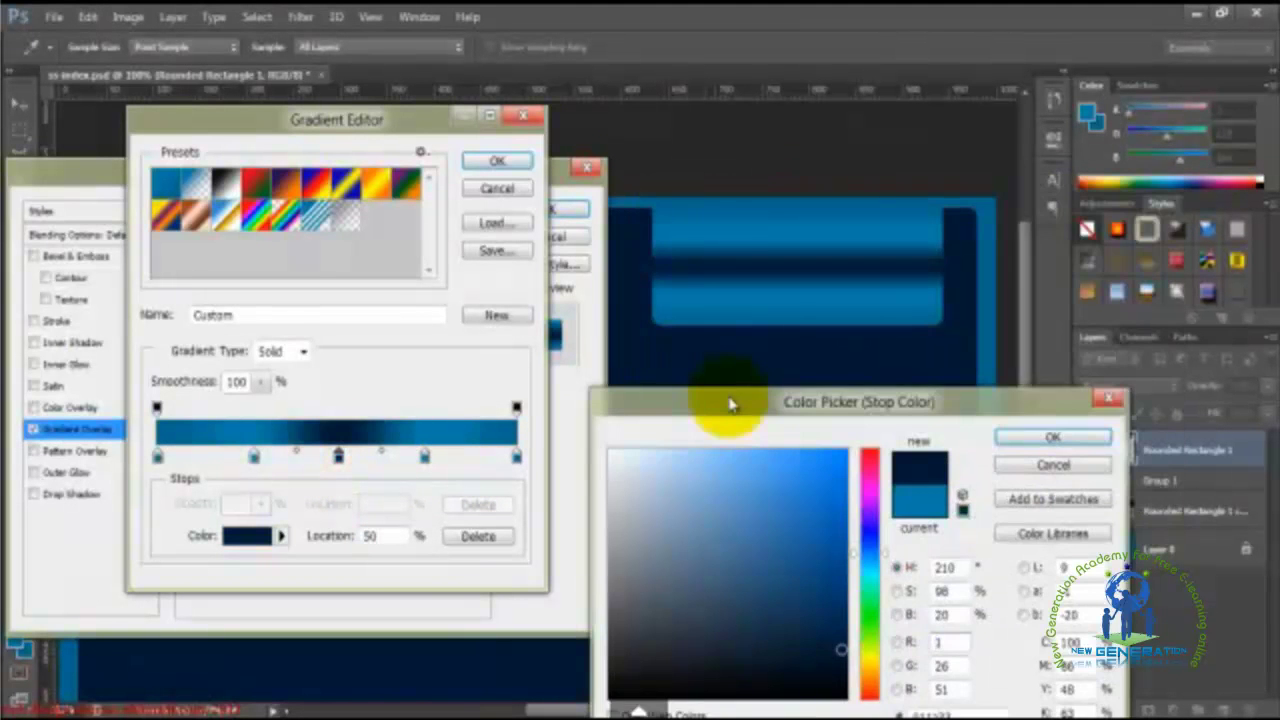
click(986, 296)
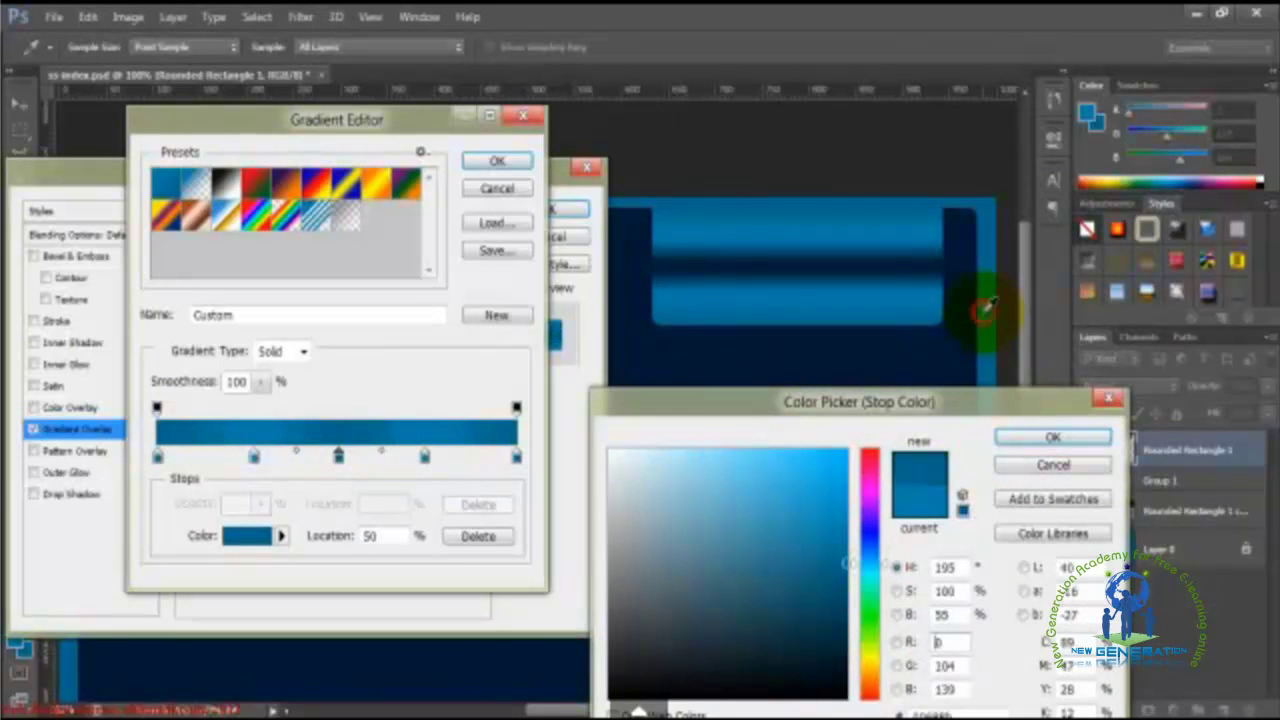
click(1050, 439)
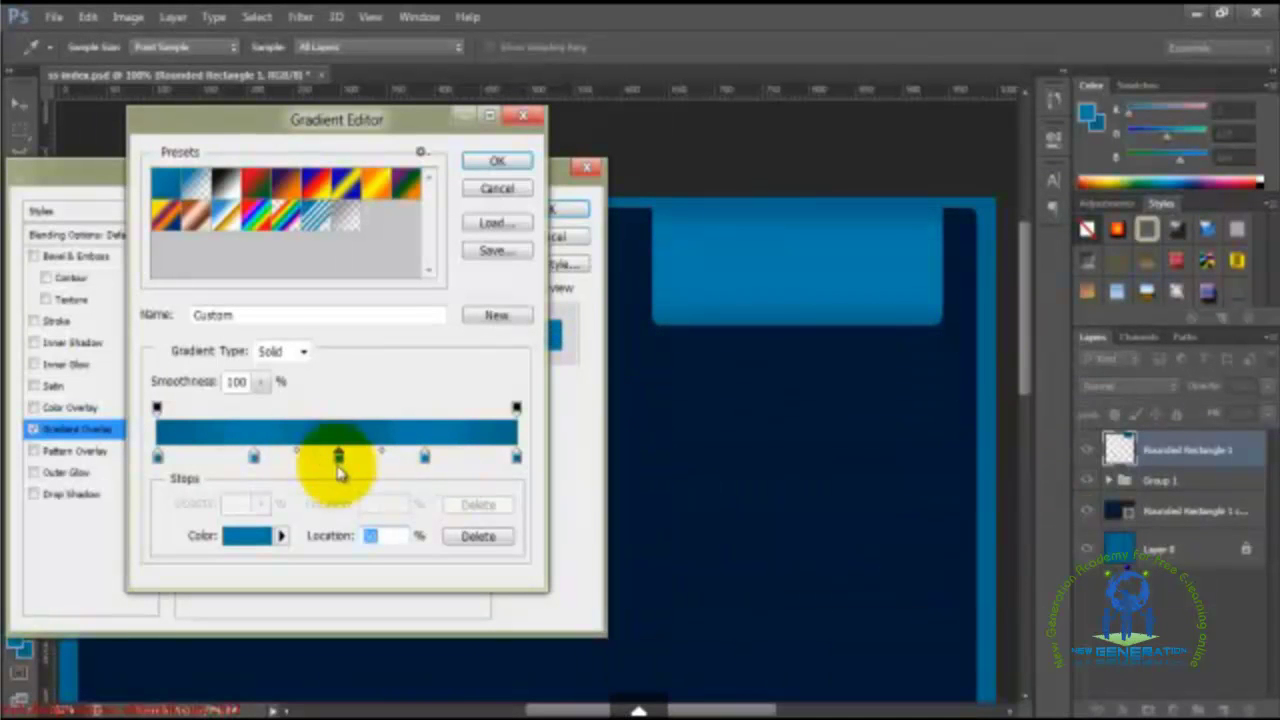
drag(338, 460, 338, 495)
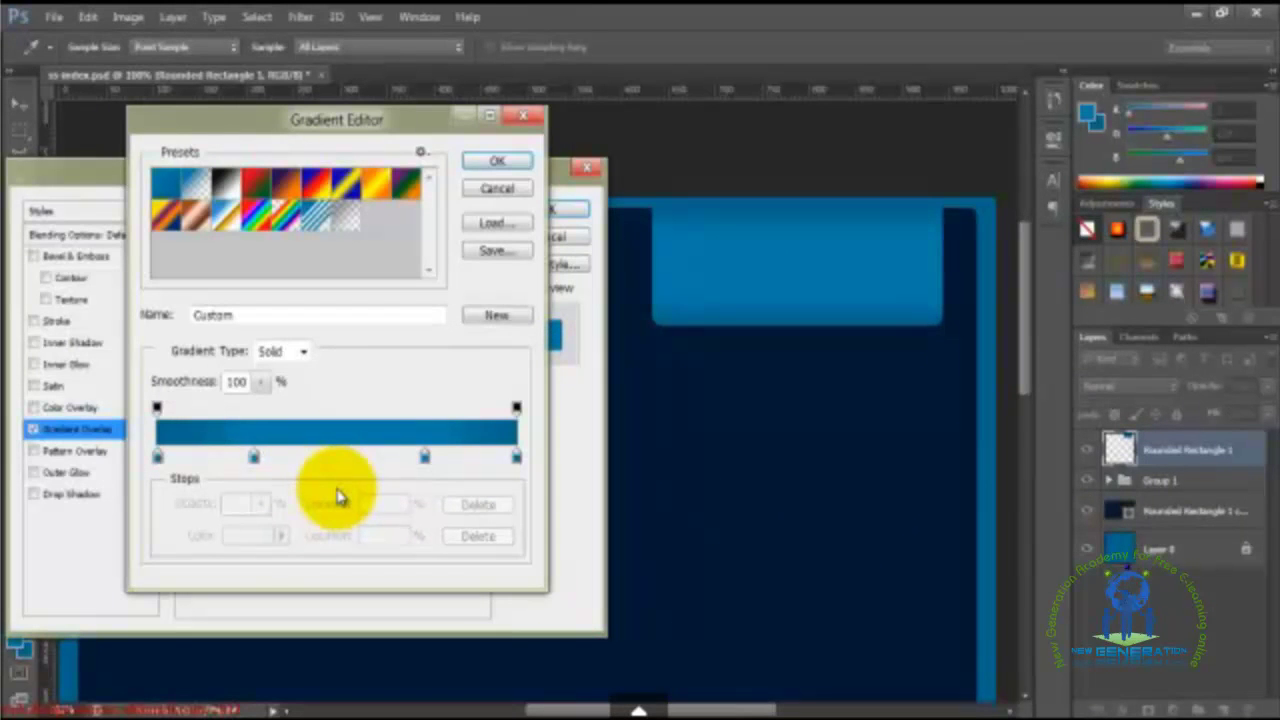
Step: Accept the edited gradient and apply the Gradient Overlay style to the blue rectangle layer
click(500, 162)
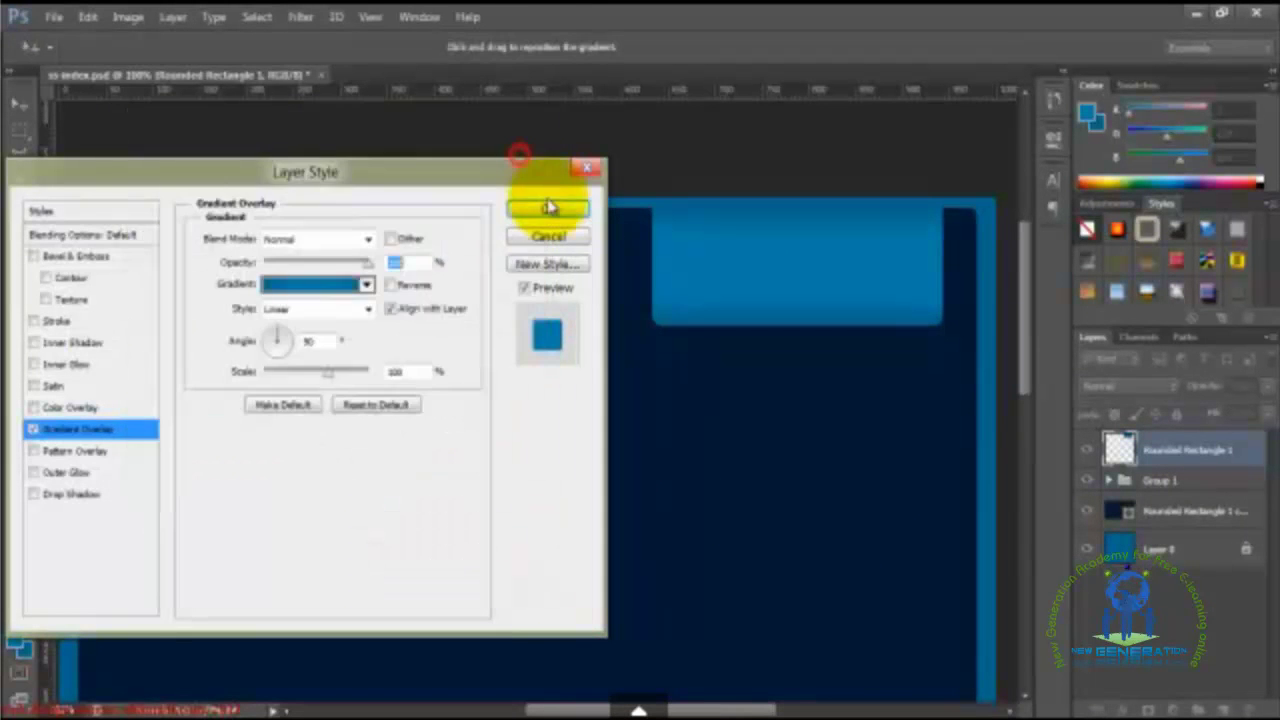
click(547, 210)
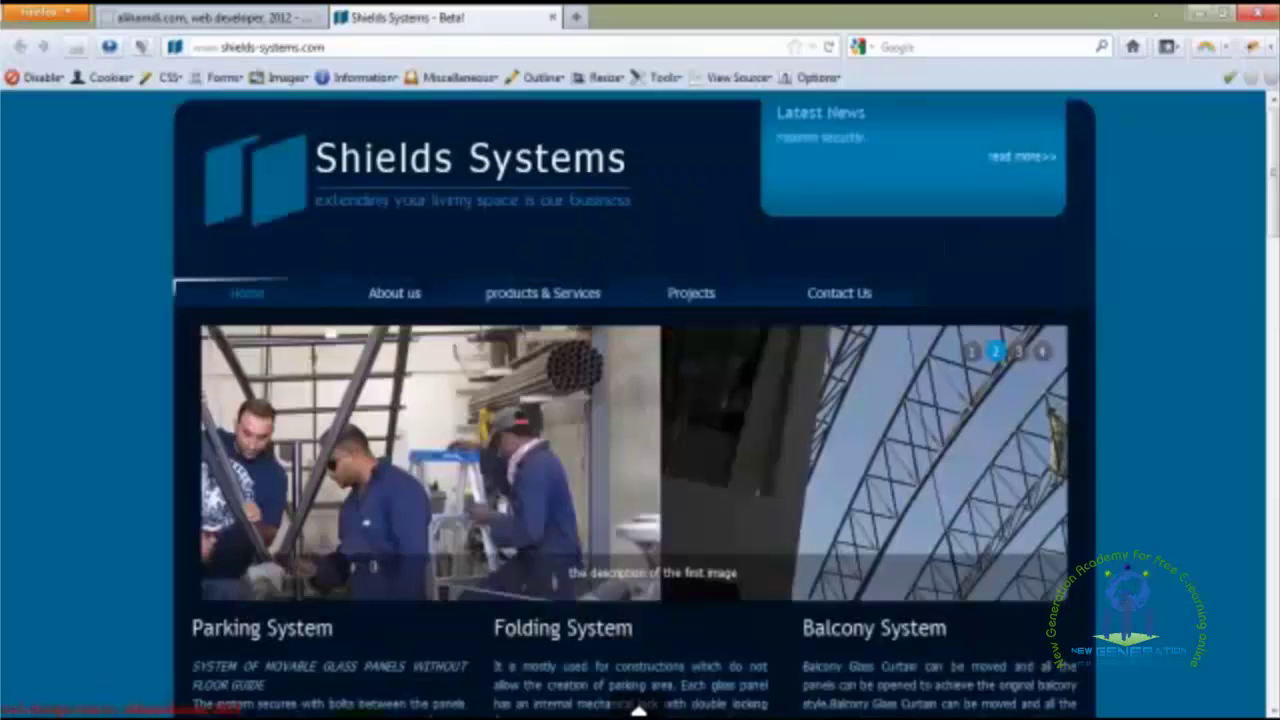